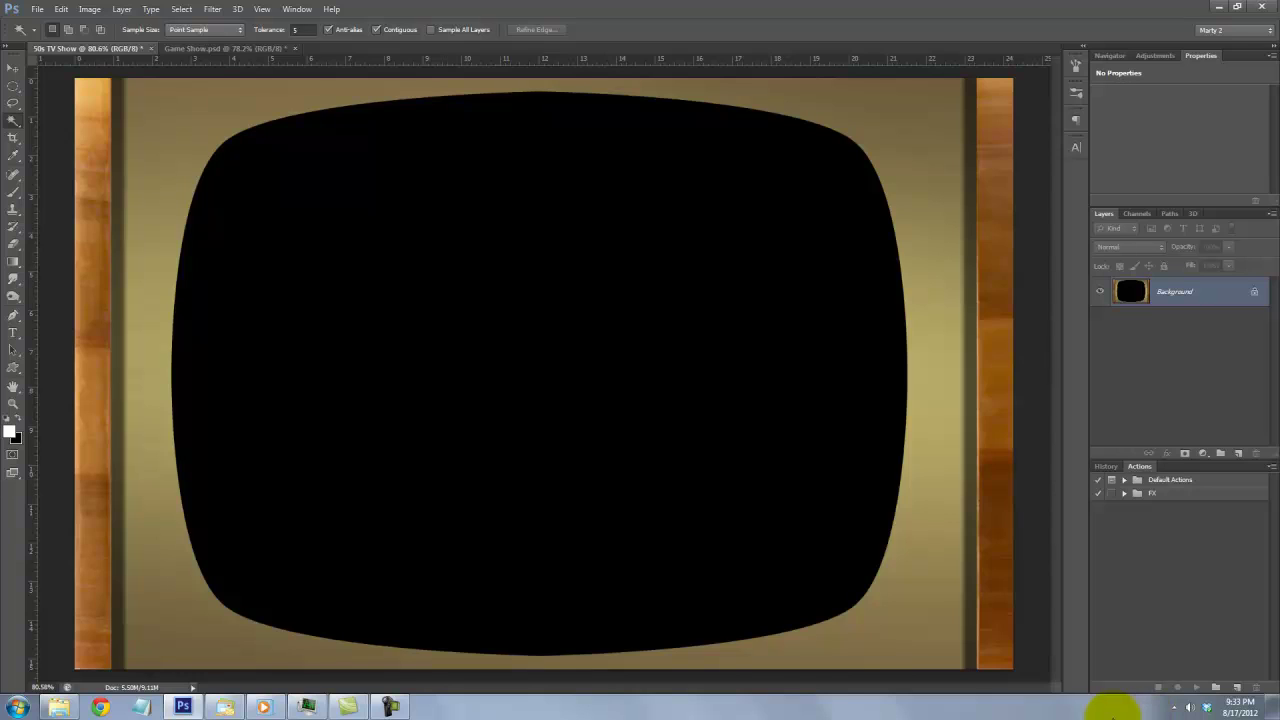
Copy the Game Show bokeh image into 50s TV Show as Layer 1, hide it, and select Background.
left_click(240, 48)
key("v")
left_click_drag(457, 374, 110, 50)
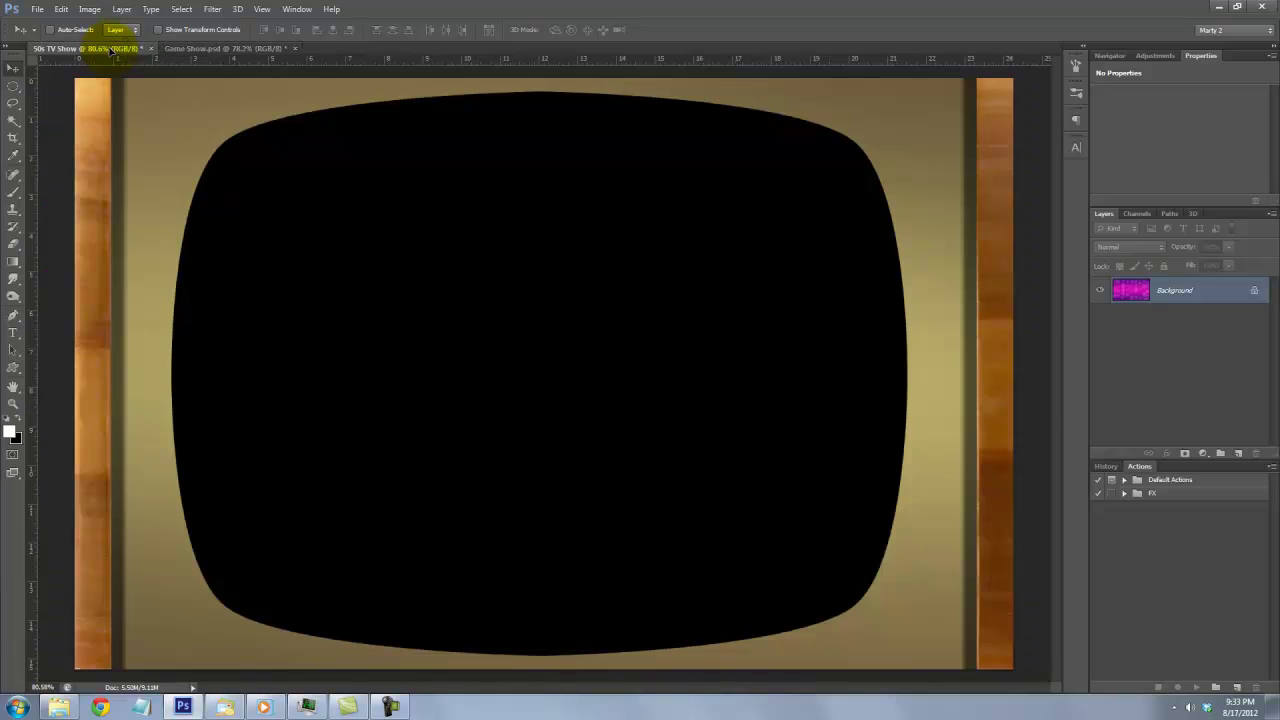
left_click_drag(110, 50, 430, 268)
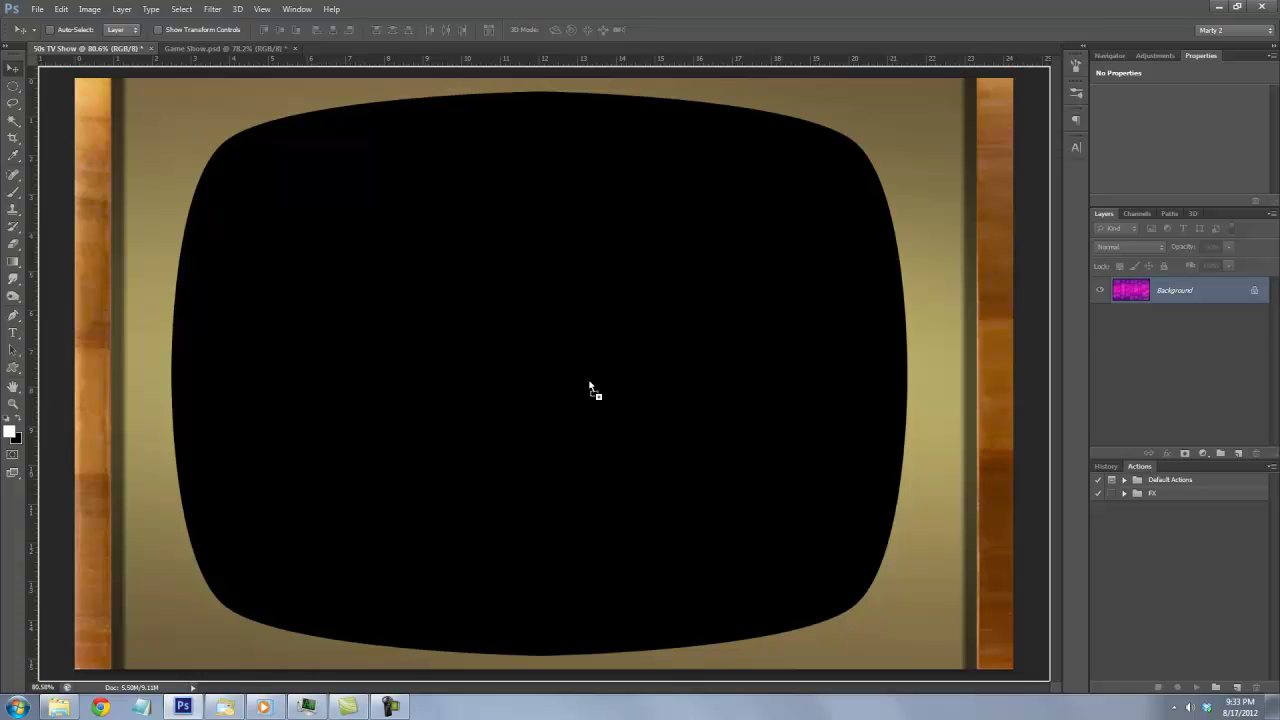
left_click_drag(590, 388, 587, 386)
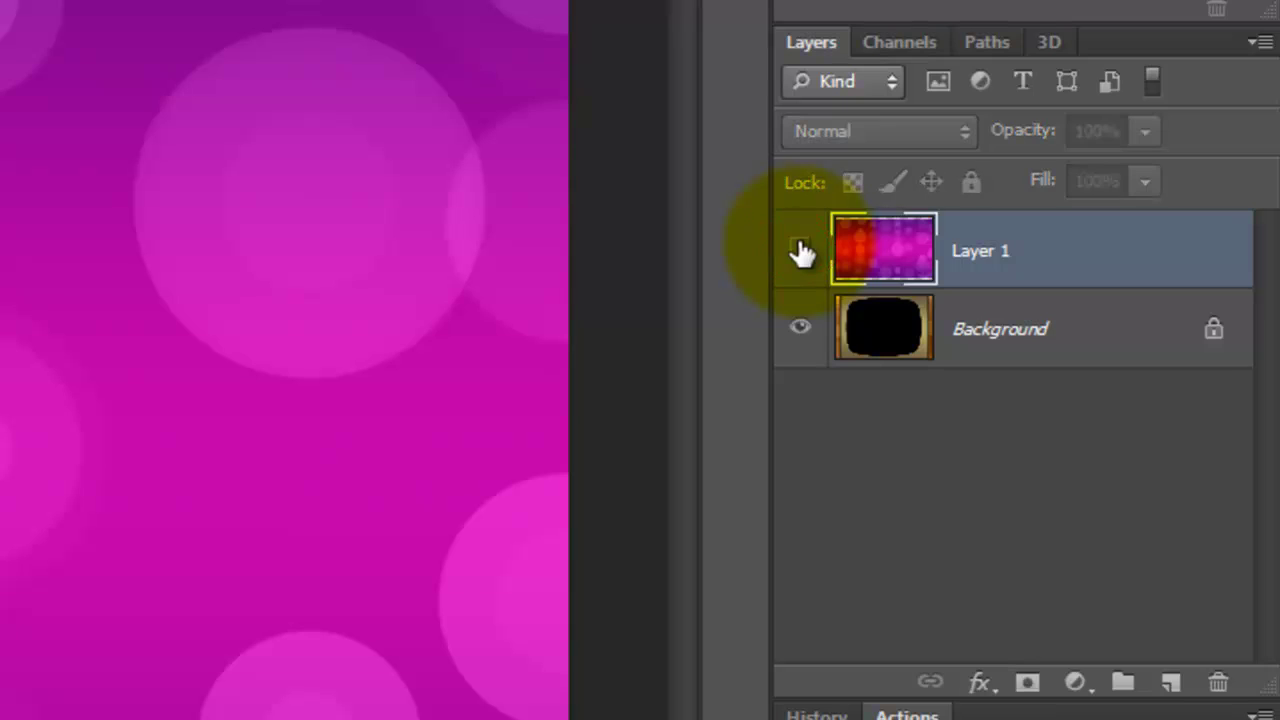
left_click(799, 249)
left_click(887, 328)
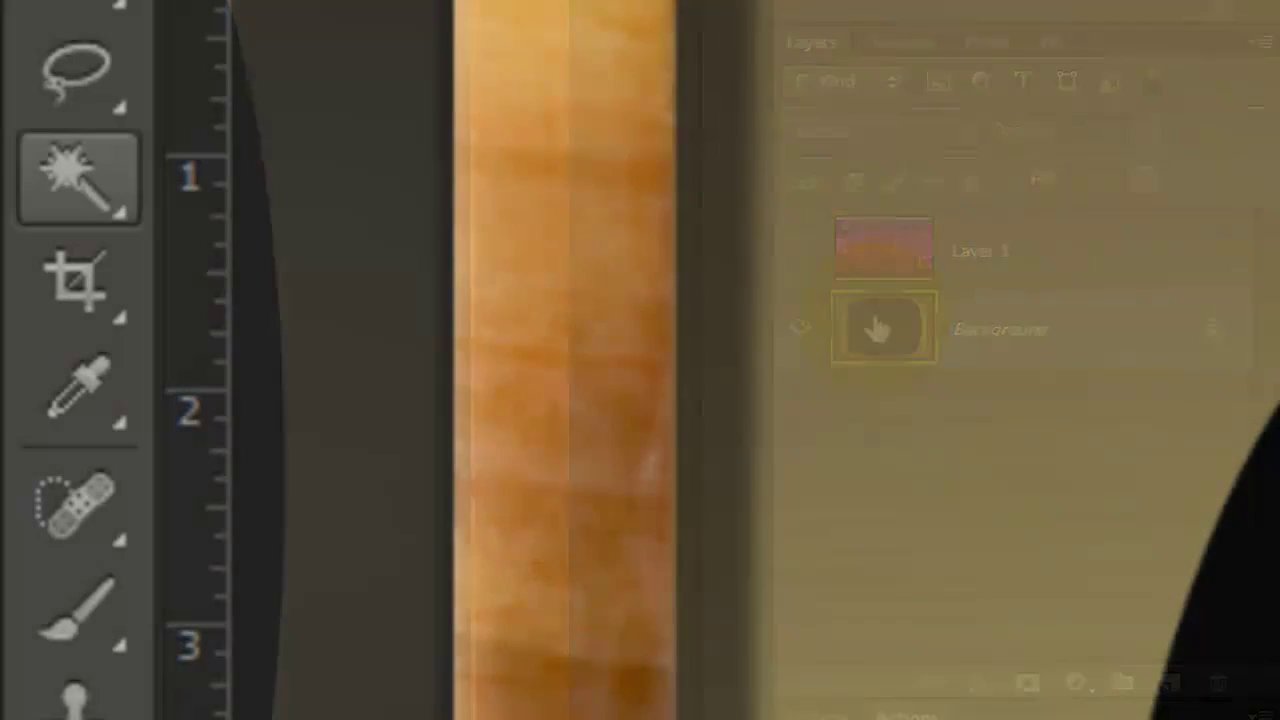
Select the TV's black screen with the Magic Wand and mask the visible Layer 1 to it.
left_click(63, 180)
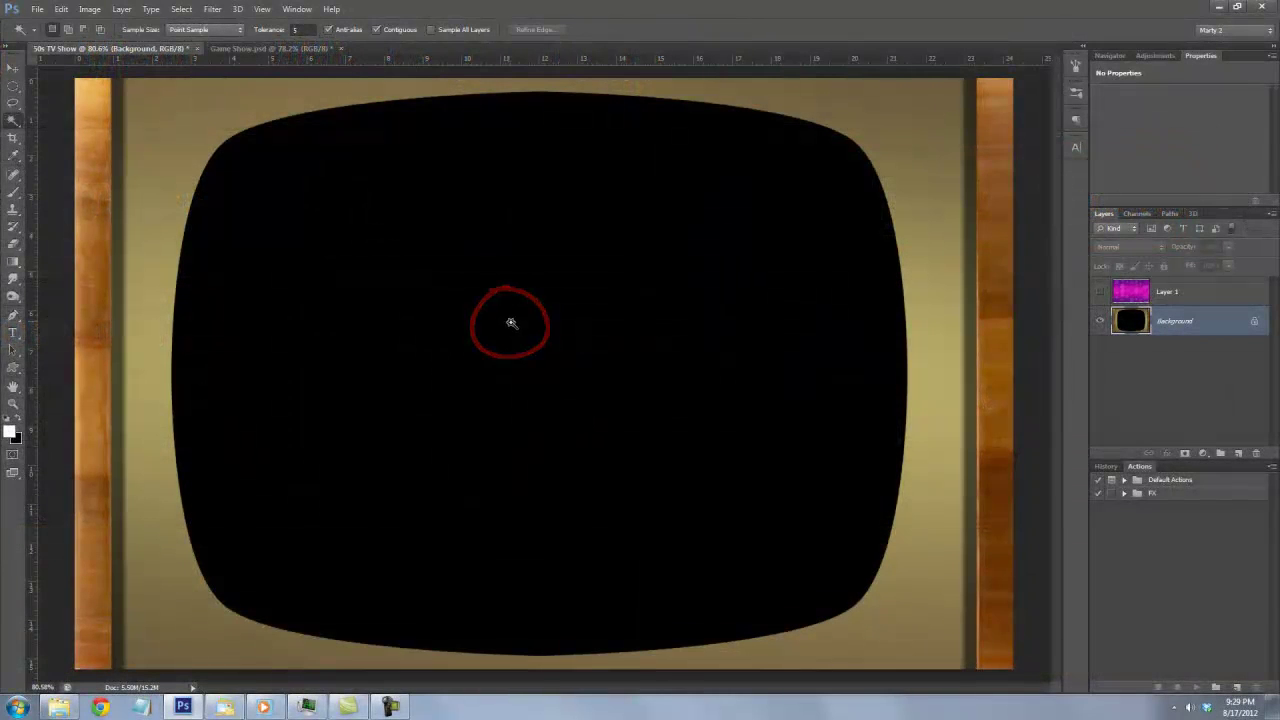
left_click(508, 326)
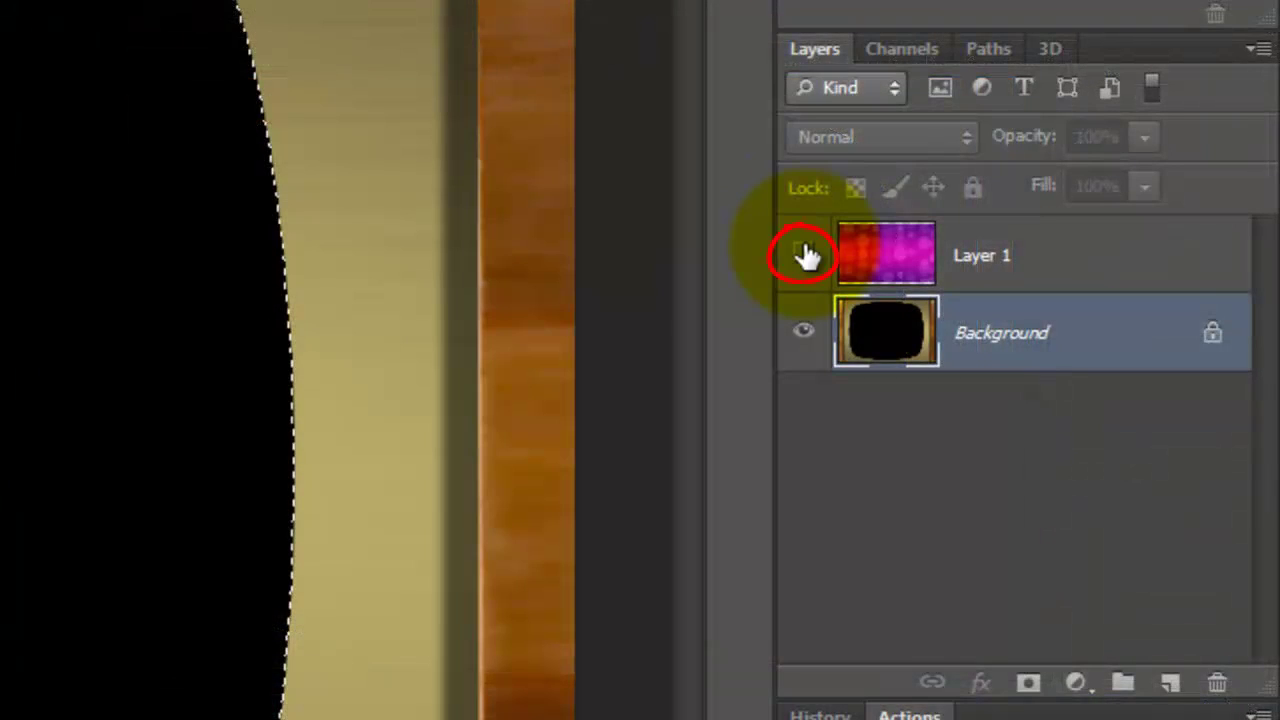
left_click(804, 255)
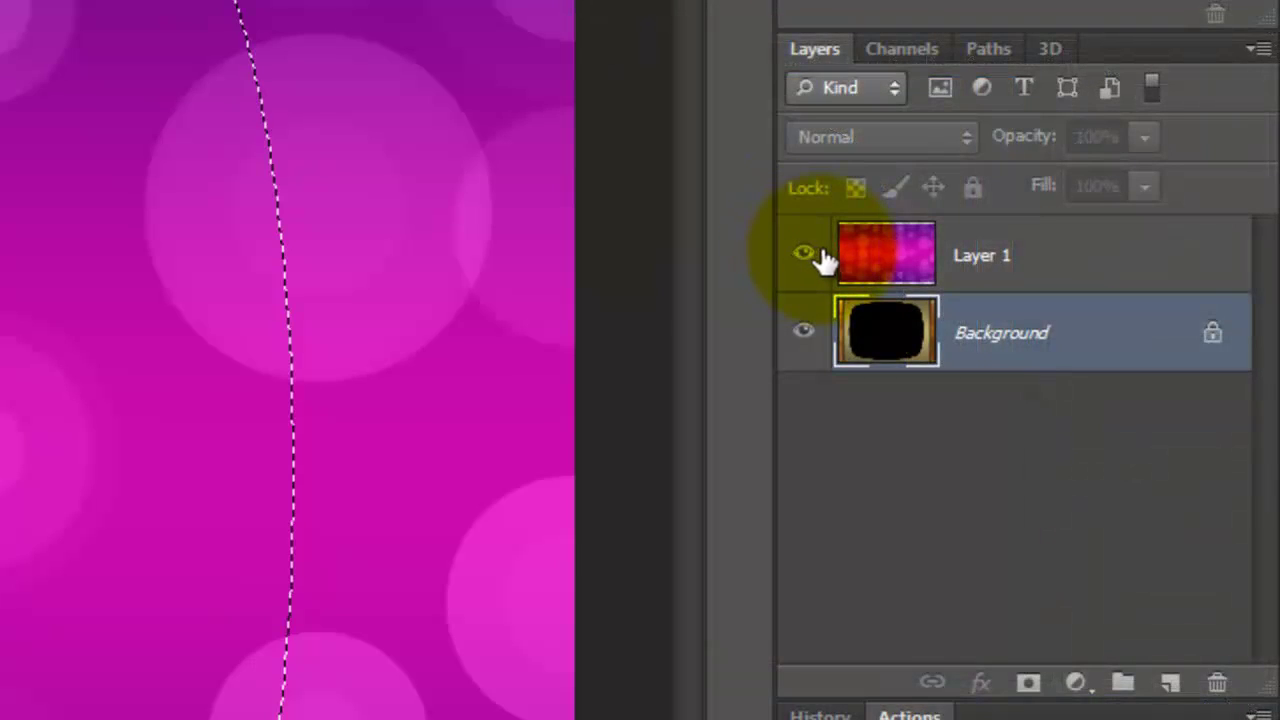
left_click(1000, 254)
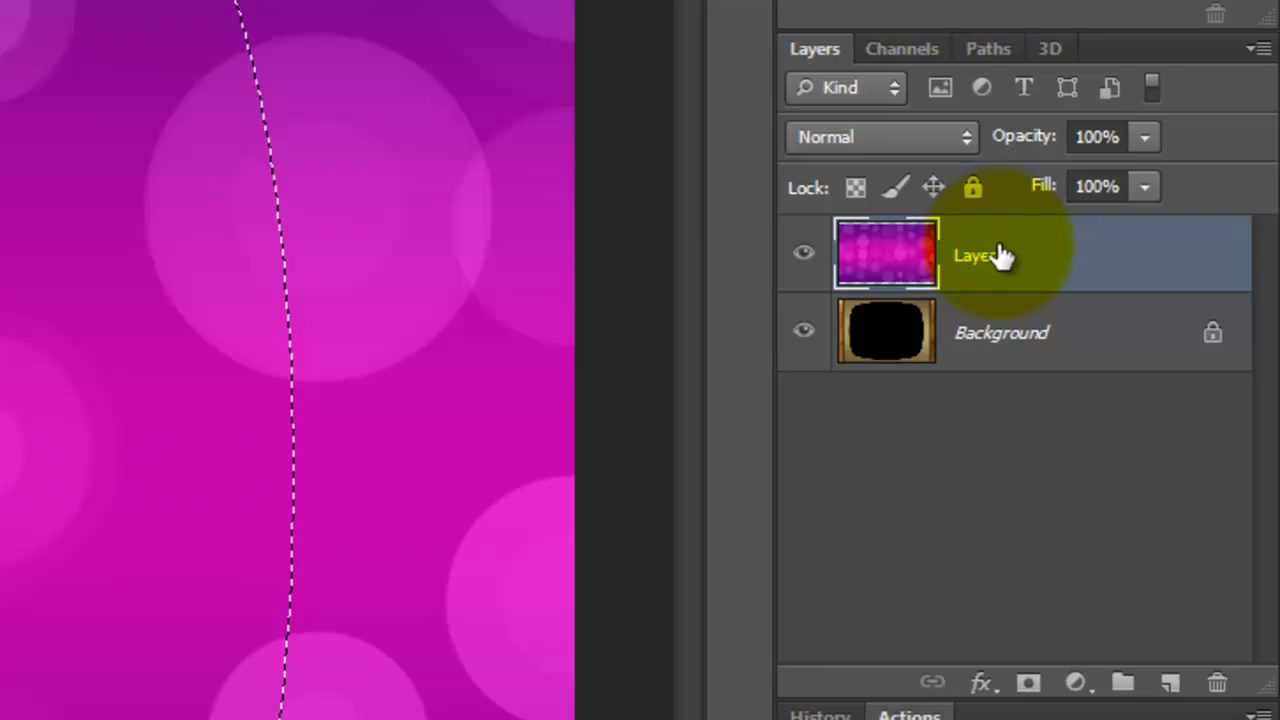
left_click(1028, 684)
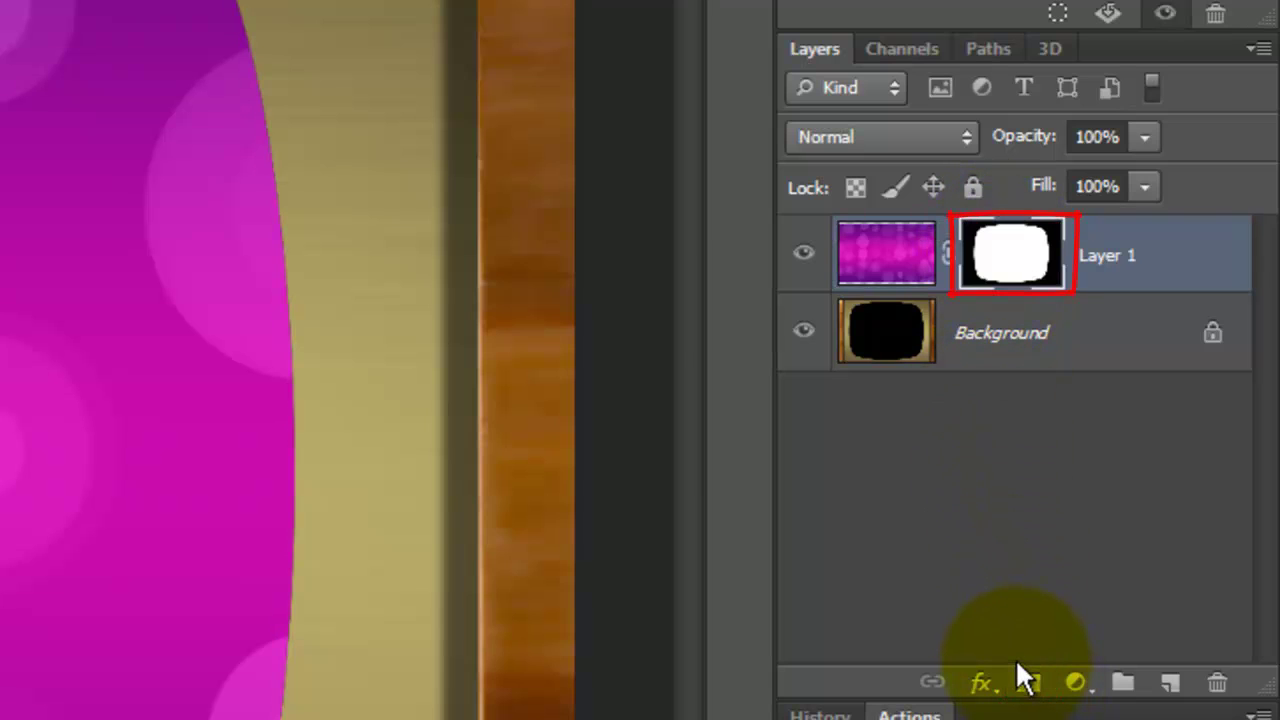
Desaturate Layer 1 and clip a Brightness/Contrast adjustment at Brightness -80 to it.
left_click(880, 258)
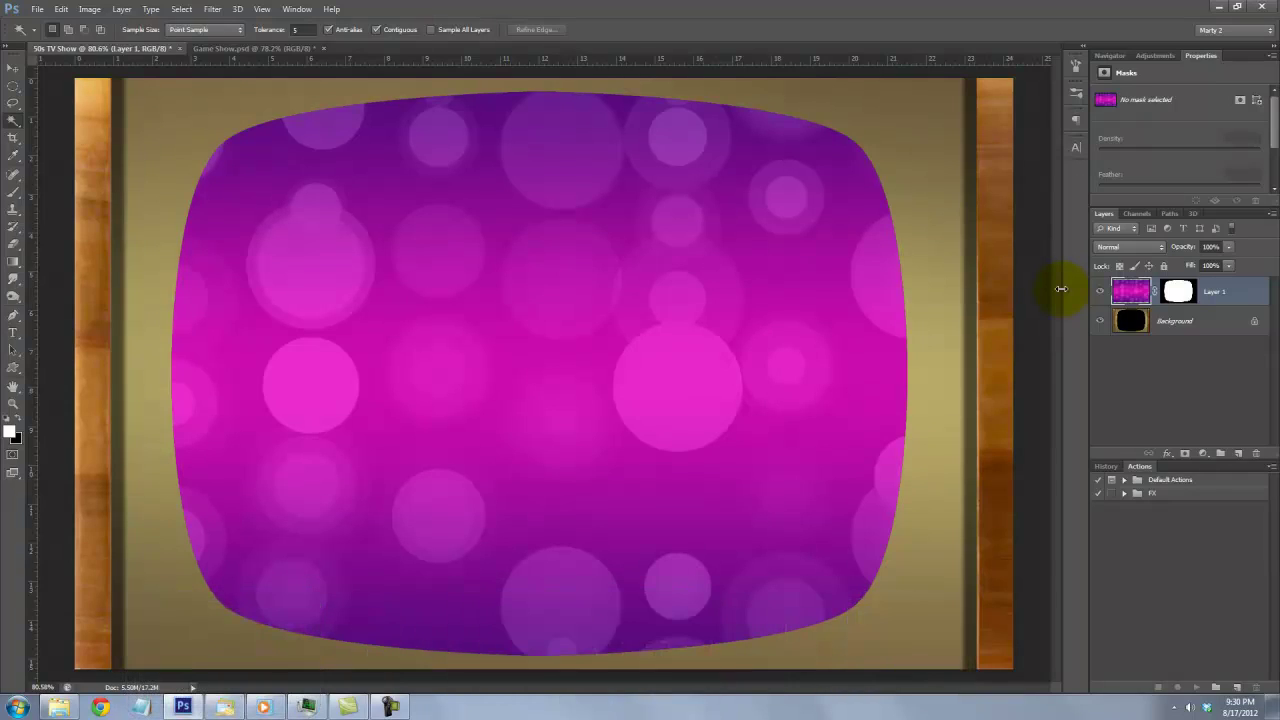
key("ctrl+shift+u")
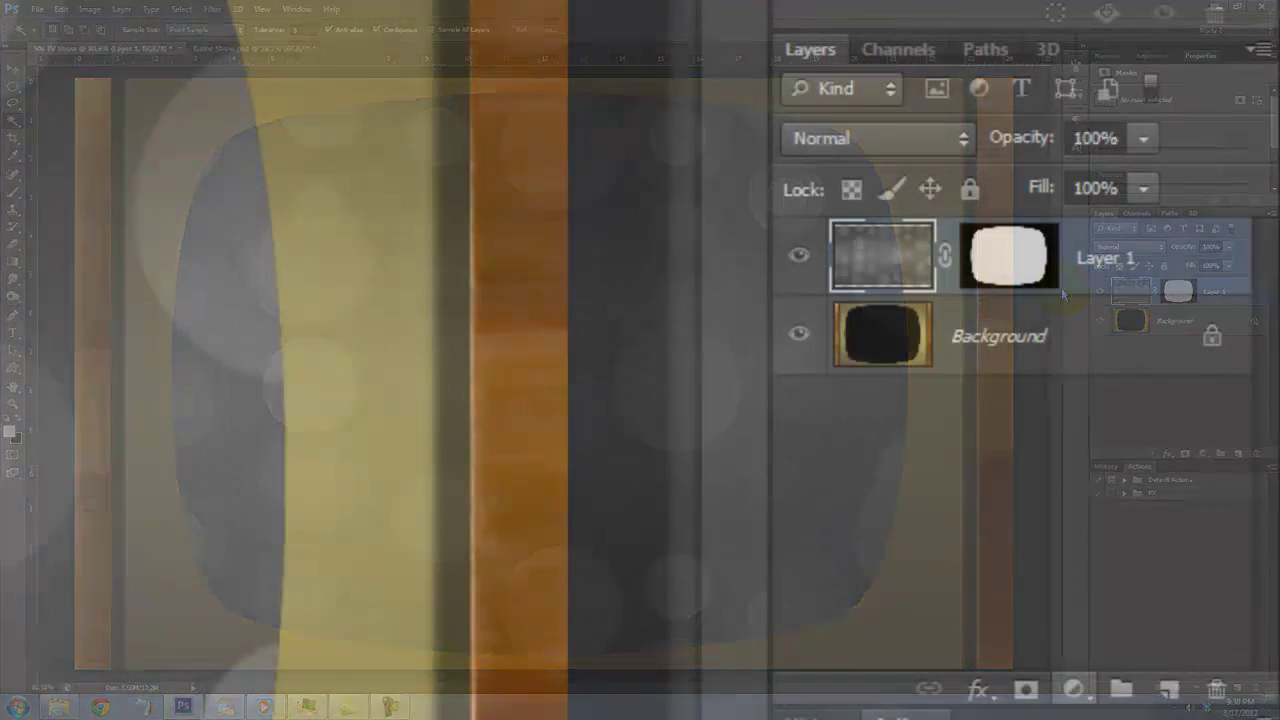
left_click(1203, 453)
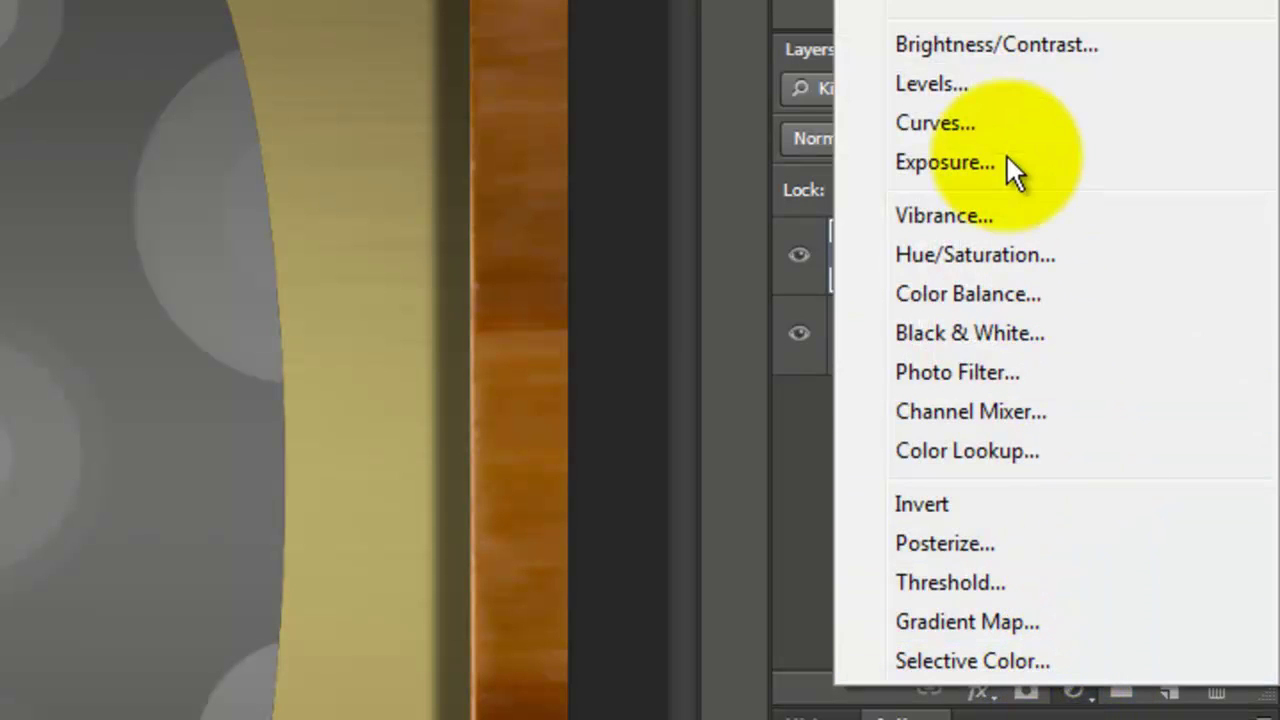
left_click(990, 43)
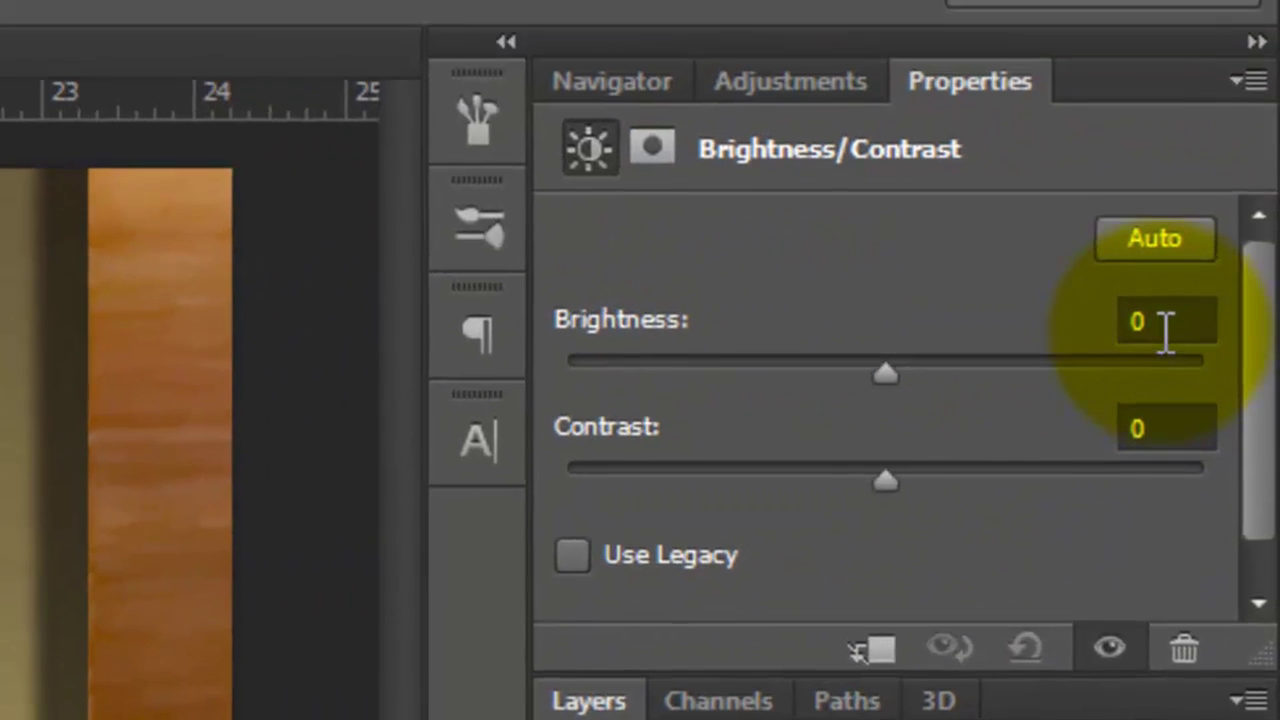
left_click(1166, 323)
type("-80")
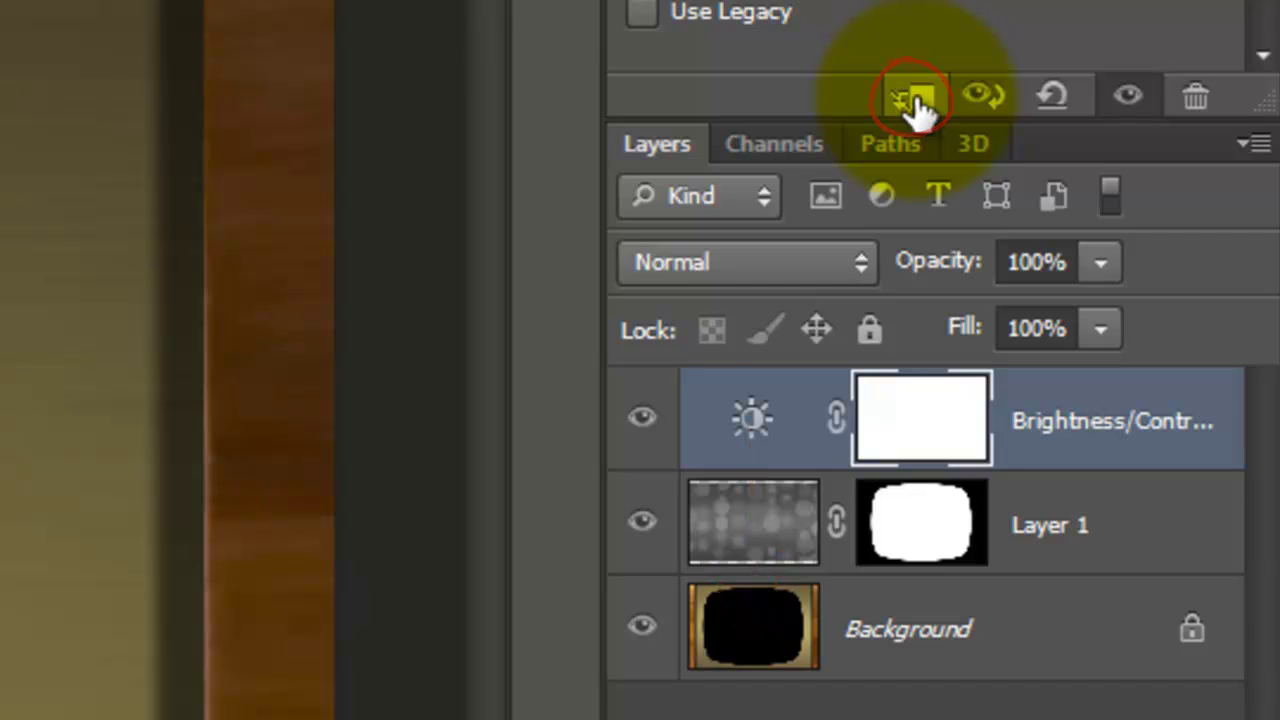
left_click(915, 100)
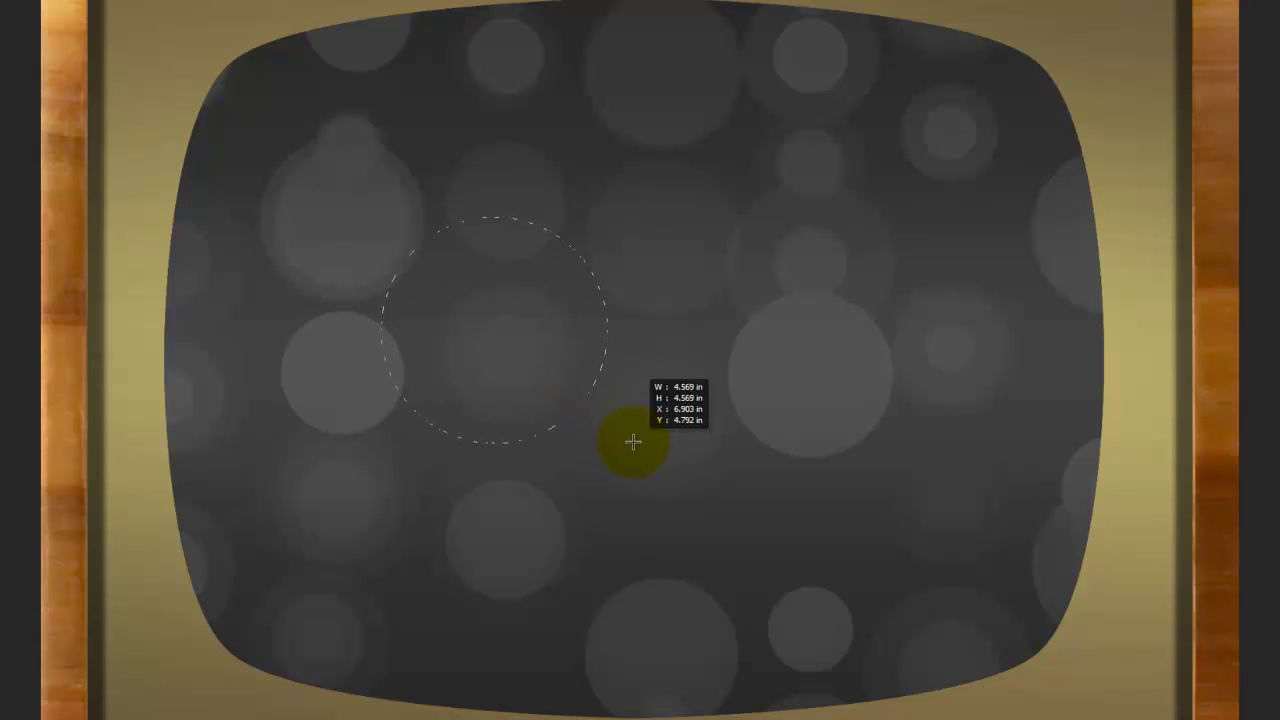
Fill 23 px feathered circles black on the adjustment mask at several bokeh spots, then deselect.
key("shift")
key("space")
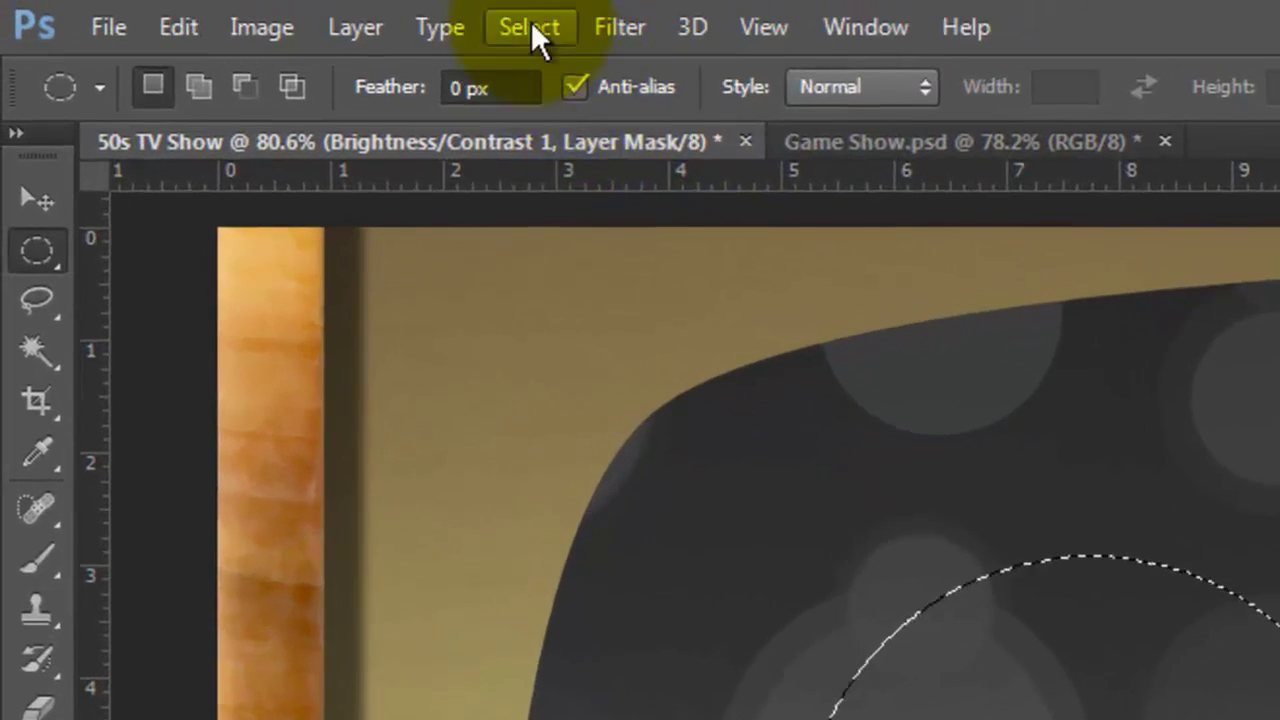
left_click(529, 27)
mouse_move(581, 455)
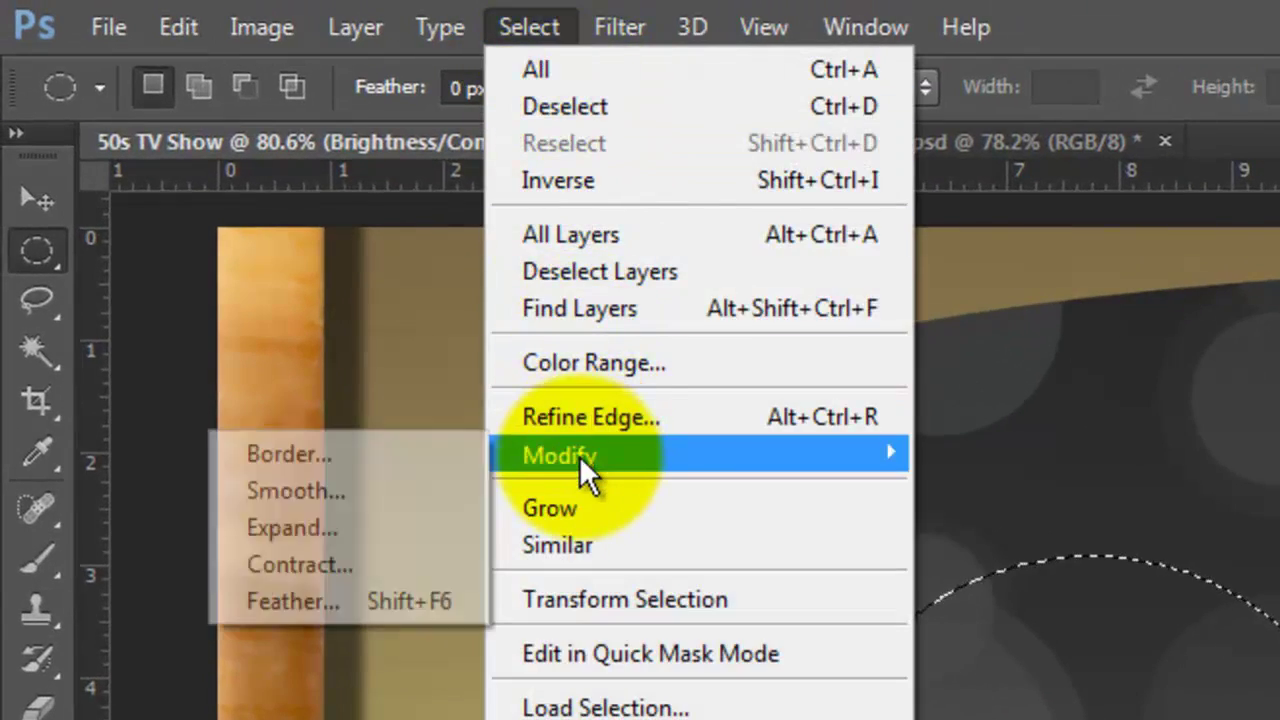
left_click(309, 597)
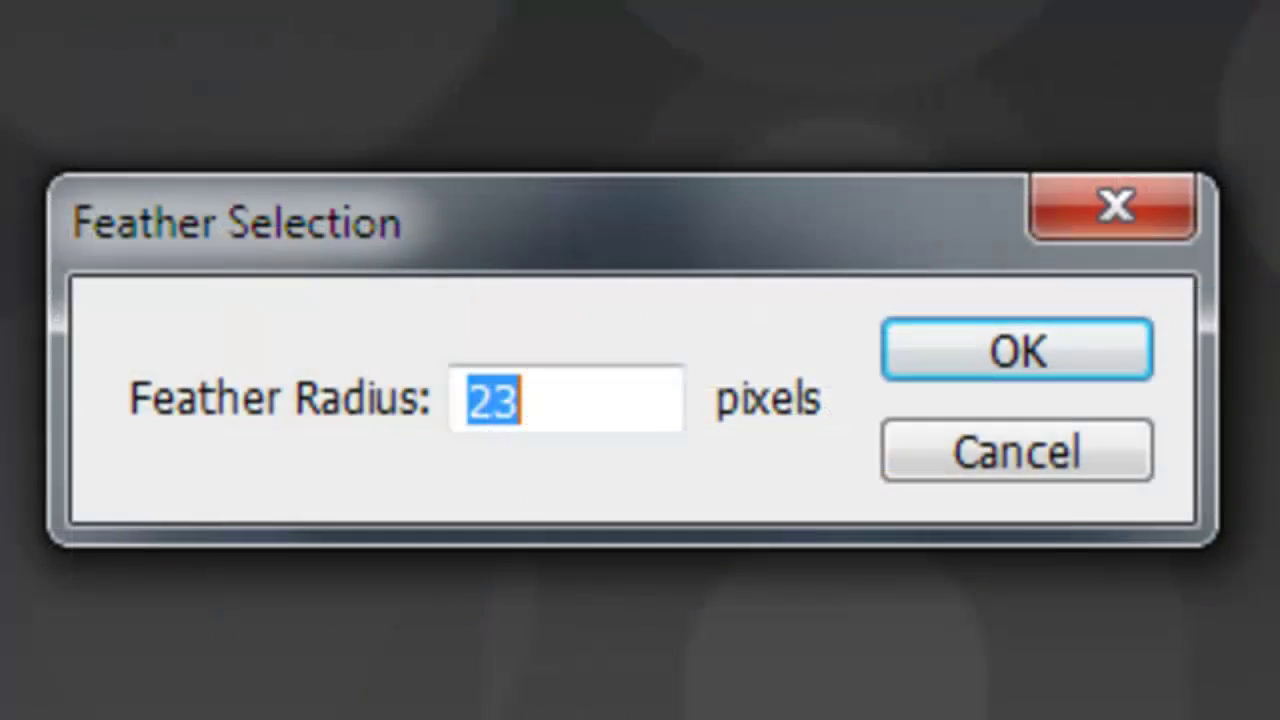
left_click(985, 355)
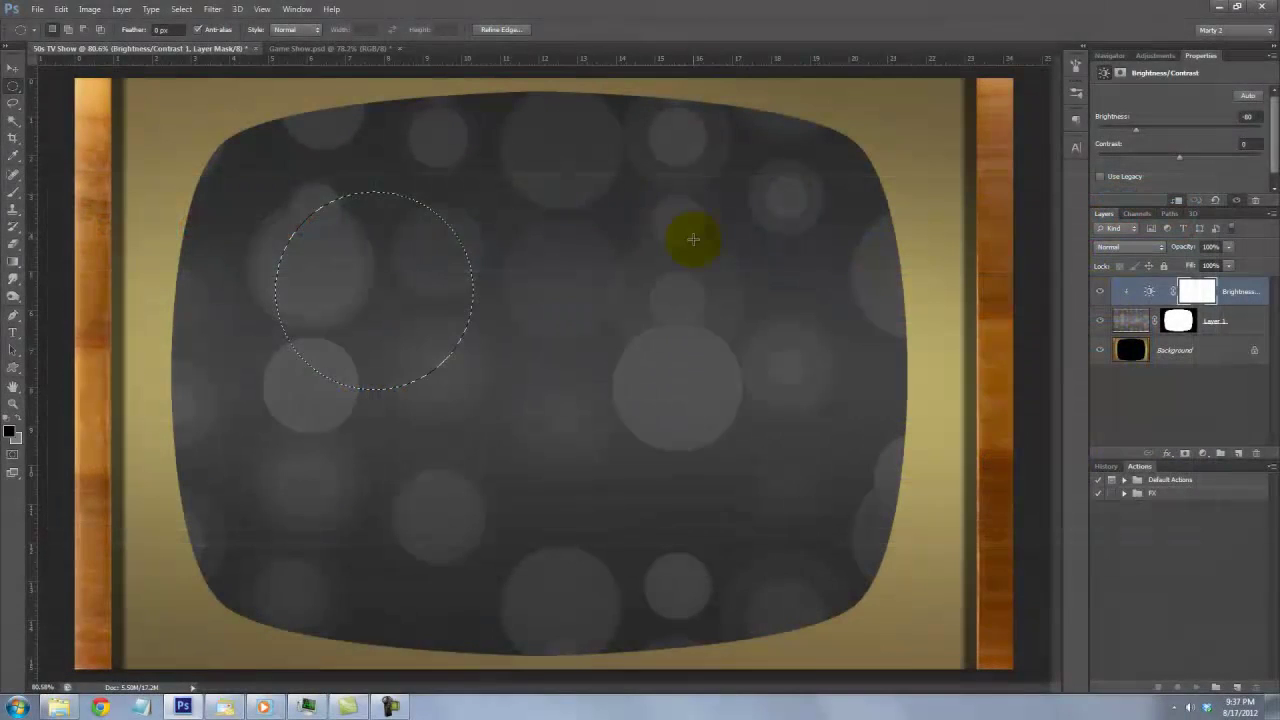
key("alt+Delete")
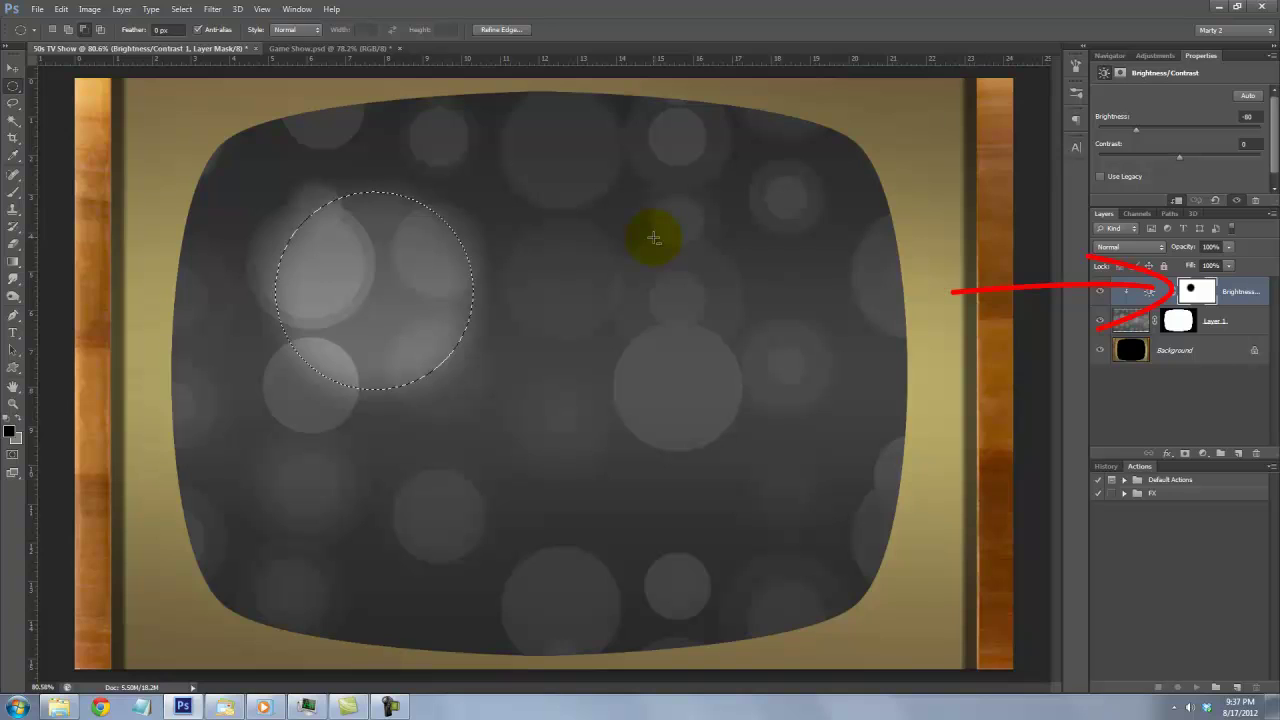
left_click_drag(383, 289, 870, 507)
key("alt+Delete")
key("alt+Delete")
key("alt+Delete")
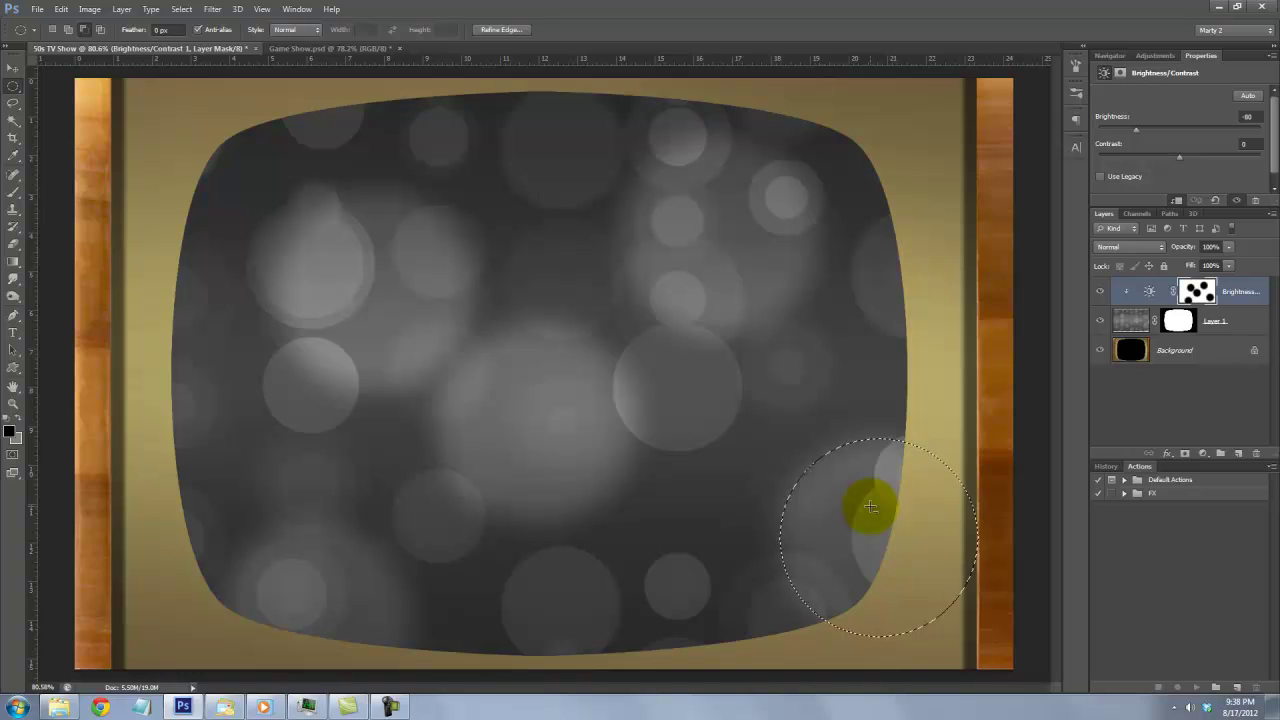
key("ctrl+d")
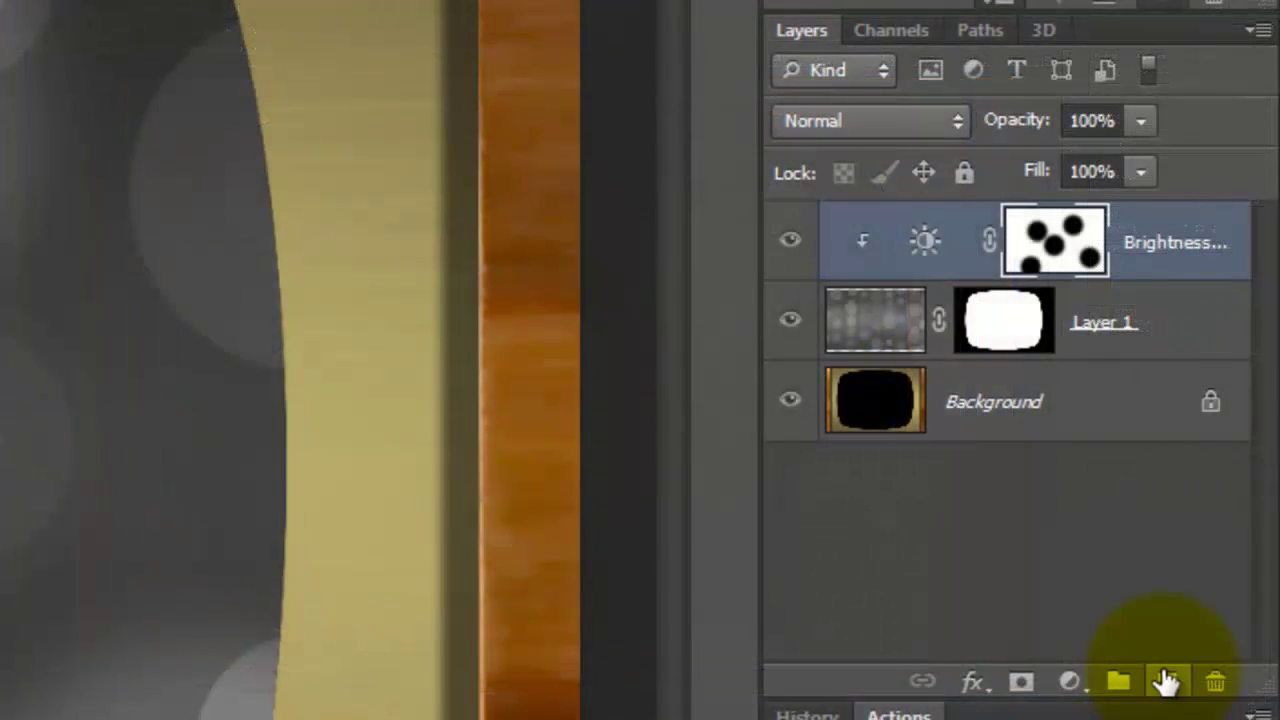
Fill a new layer with brightness-50 grey and set up Halftone Pattern: Line, size 1, contrast 26.
left_click(1238, 454)
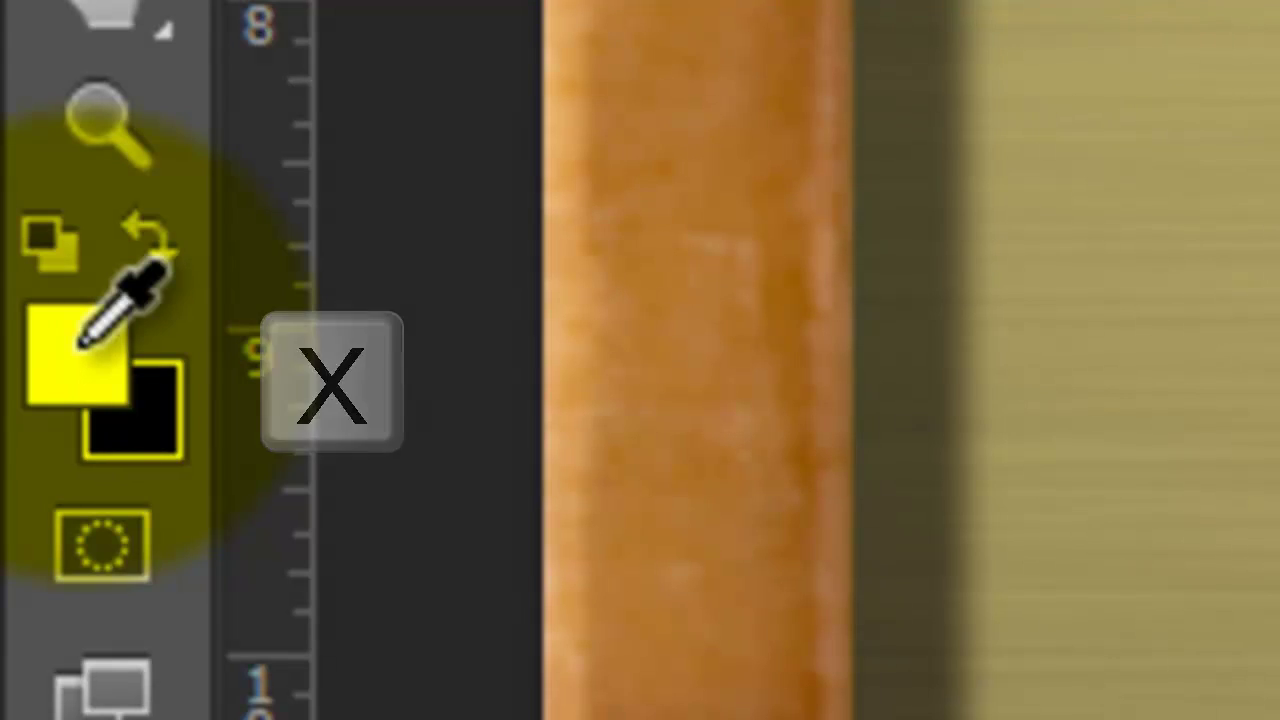
left_click(82, 345)
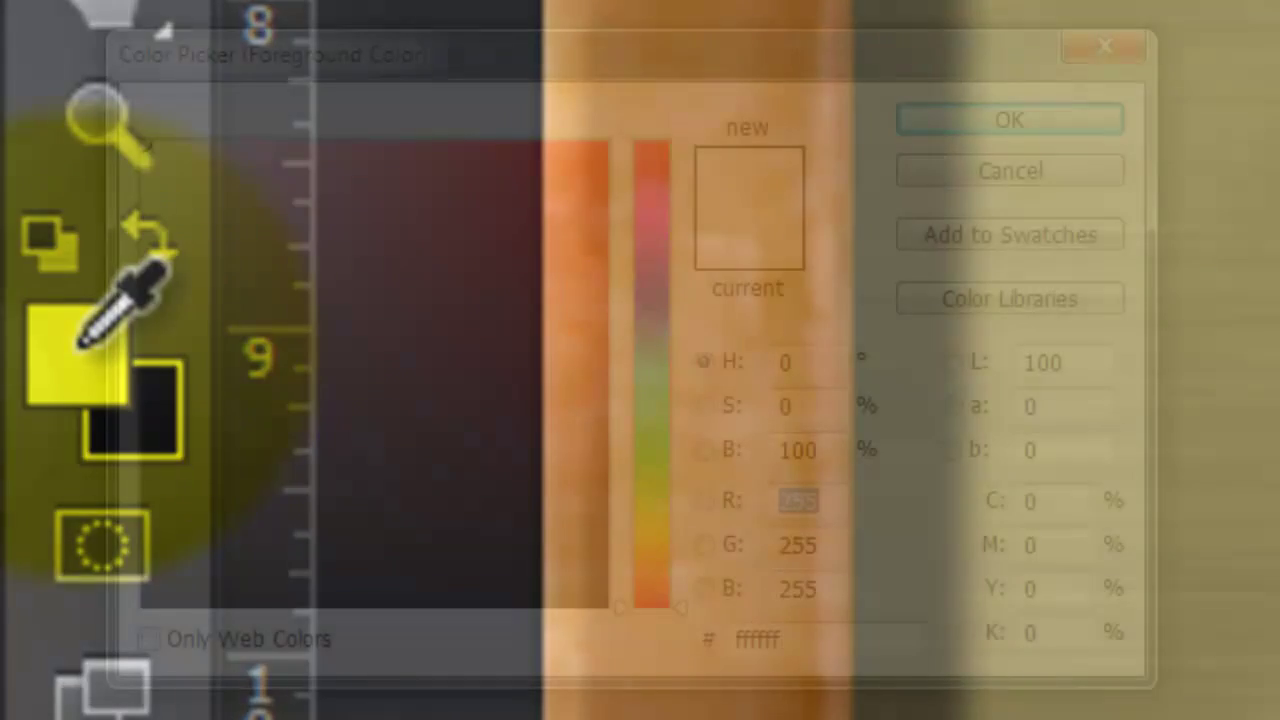
left_click(775, 450)
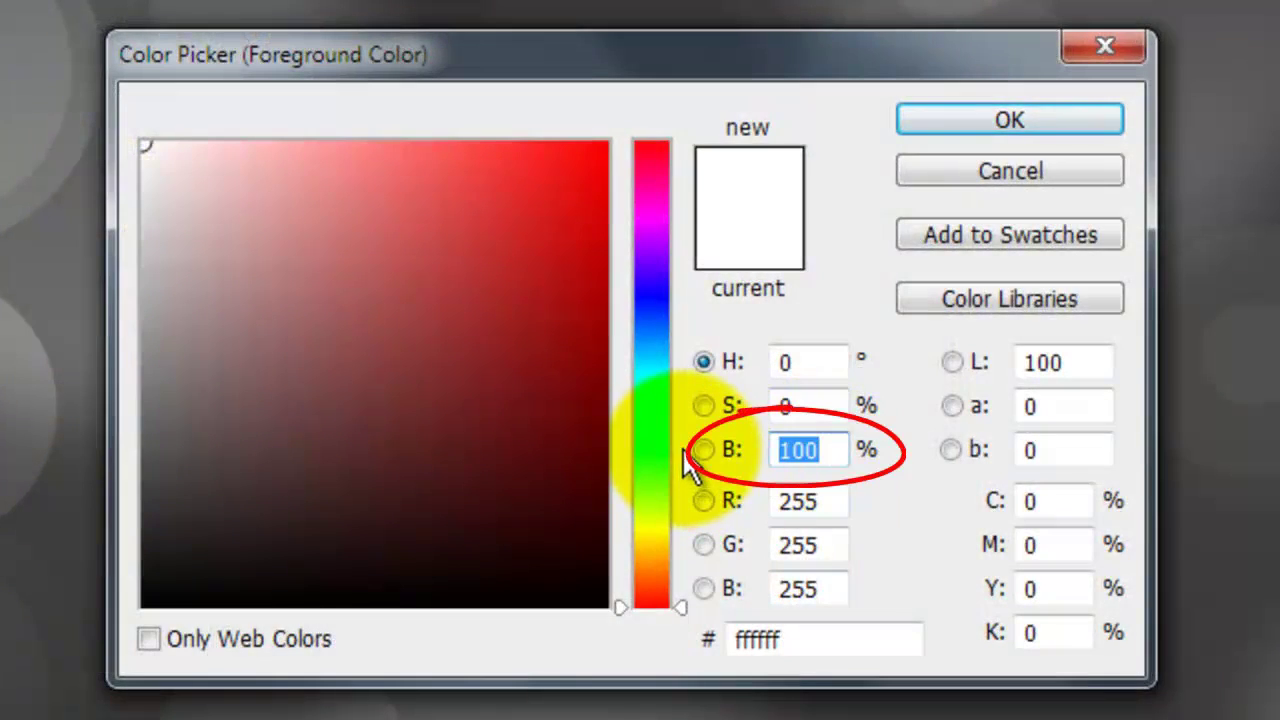
type("50")
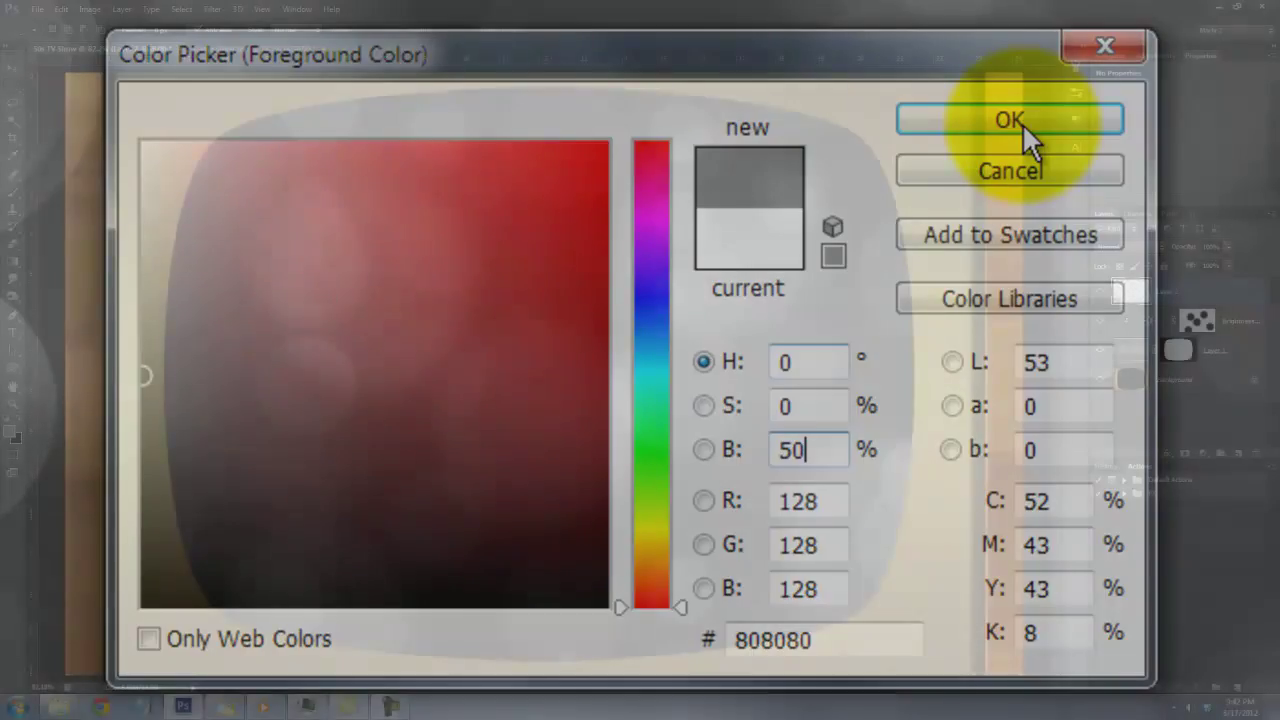
left_click(1022, 123)
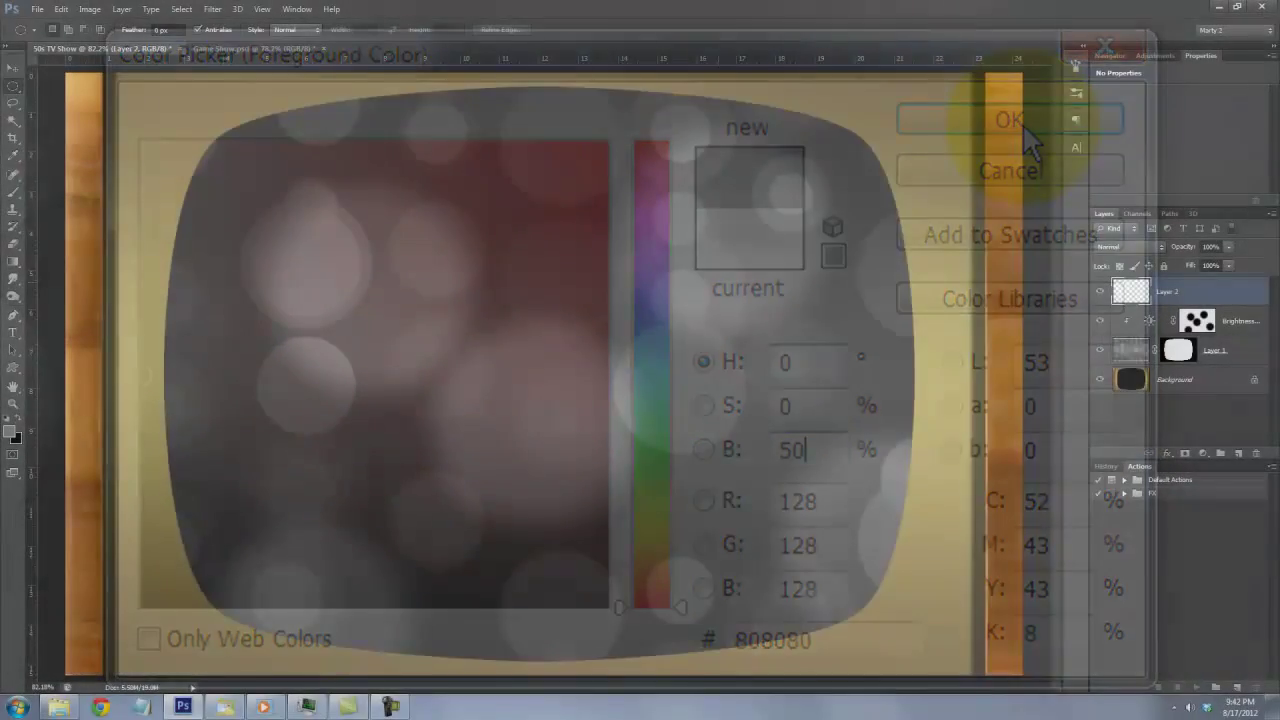
key("alt+Delete")
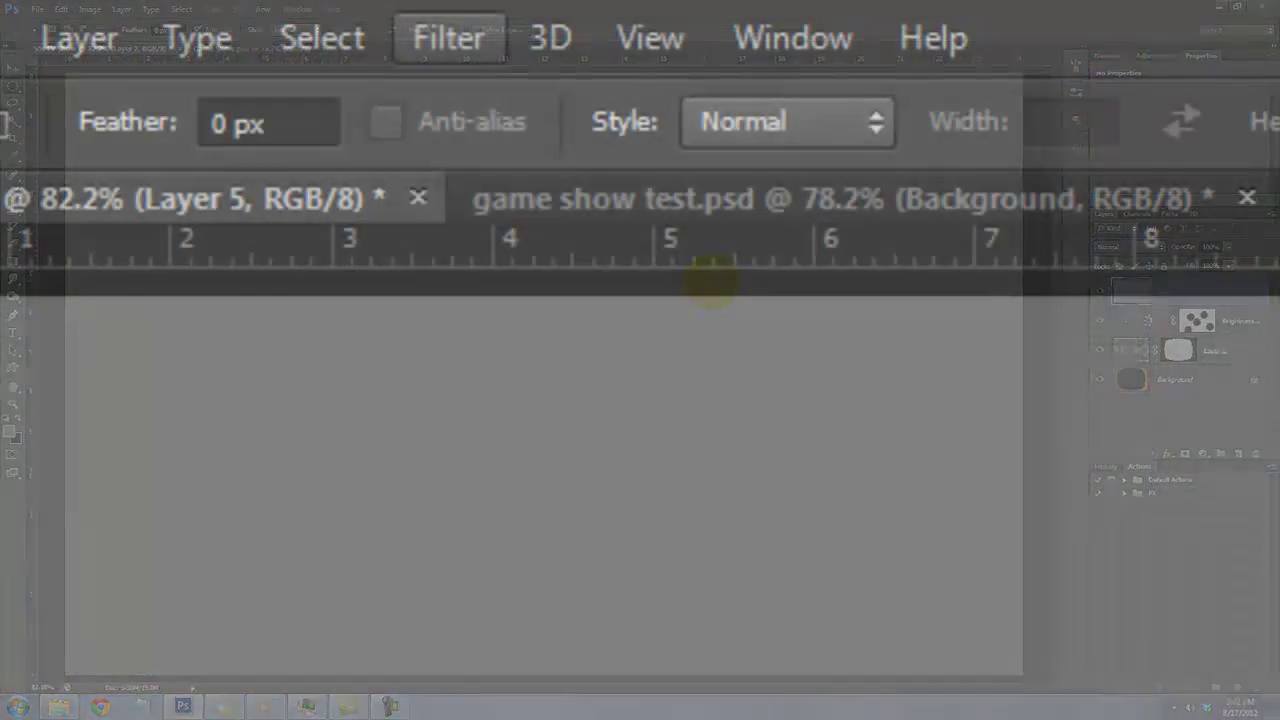
left_click(446, 45)
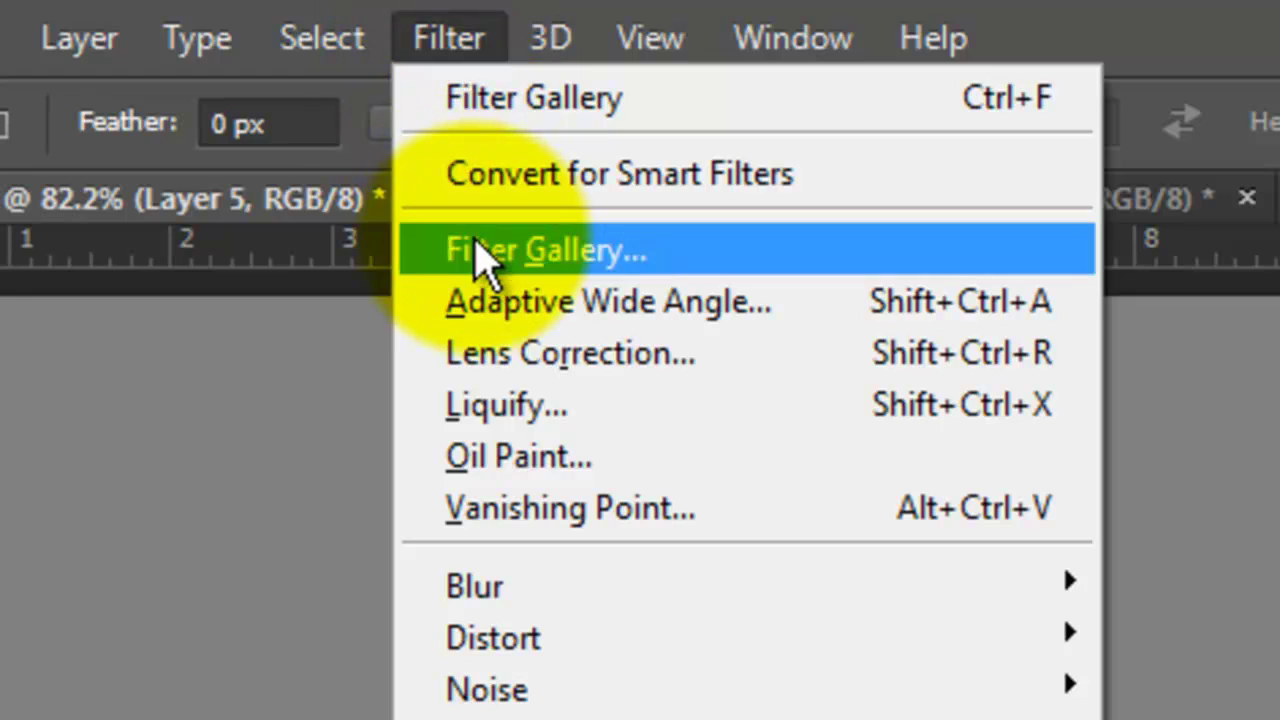
left_click(478, 252)
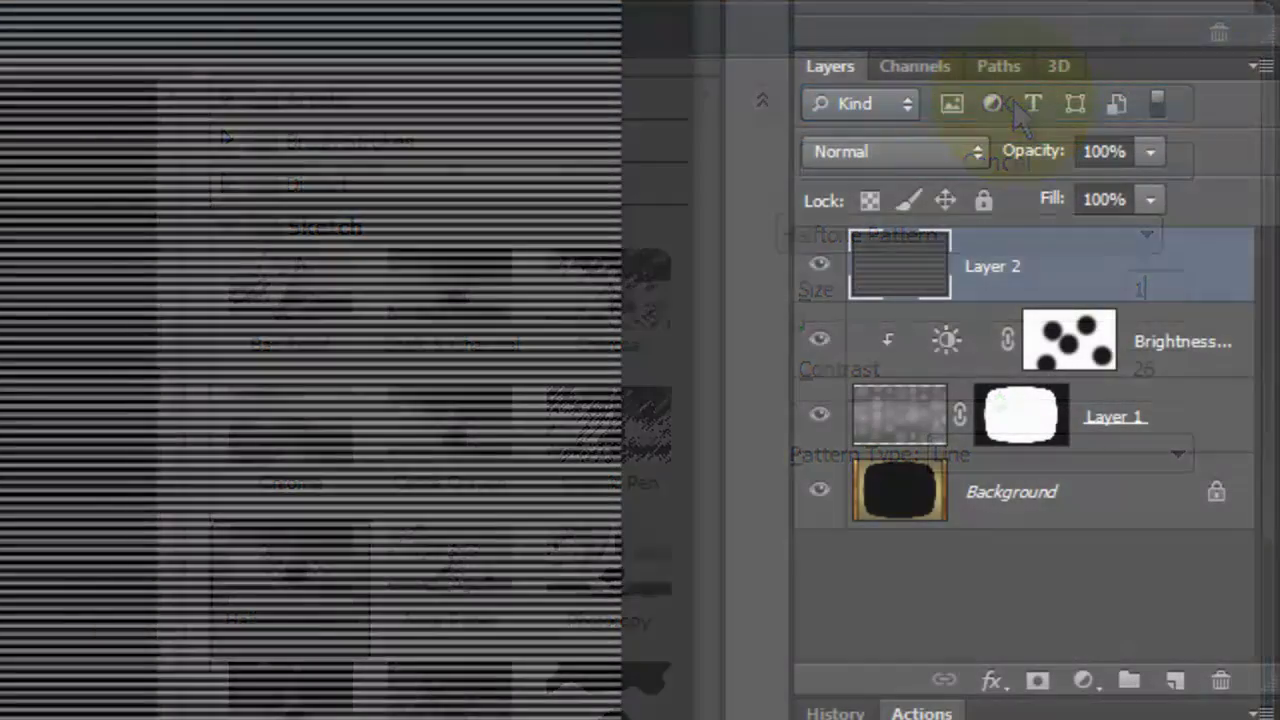
Apply the halftone and make Layer 2 clipped Overlay scanlines at 20% opacity, then select Layer 1.
left_click(966, 151)
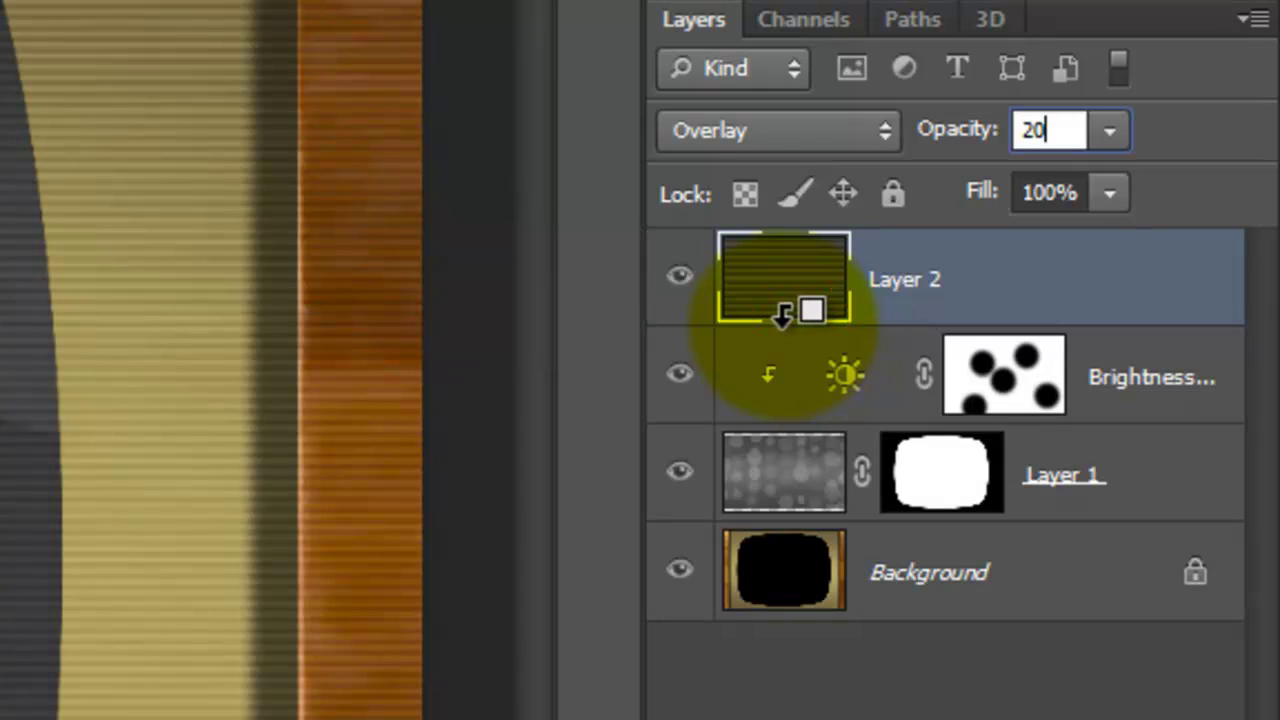
left_click(783, 313, "alt")
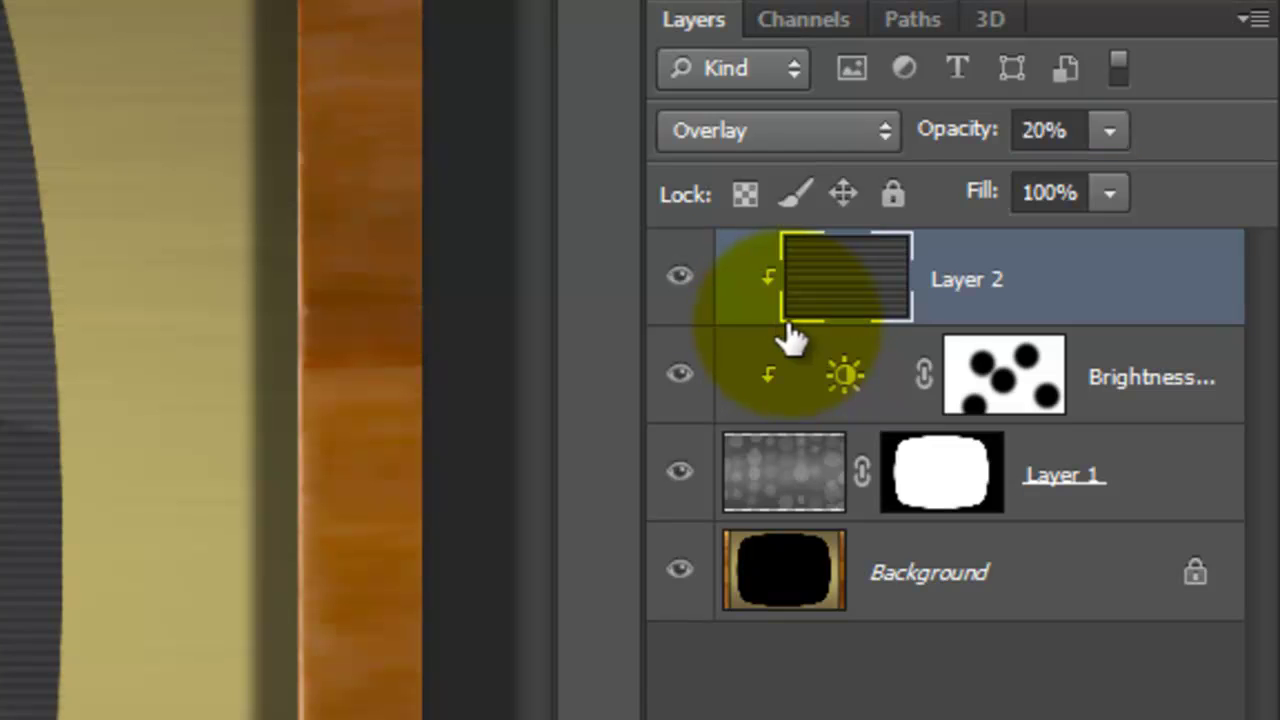
left_click(785, 470)
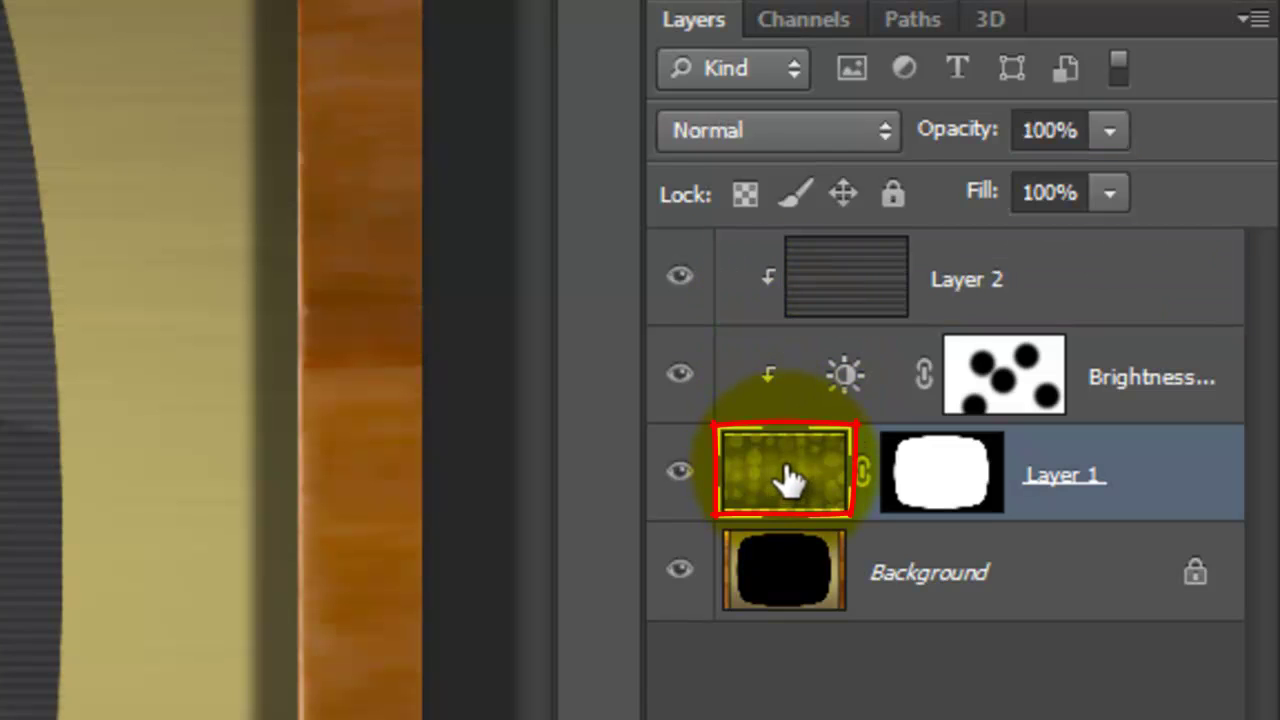
Give Layer 1 Bevel & Emboss, Inner Glow, and a 100 px Linear Dodge Outer Glow at 27%.
double_click(789, 478)
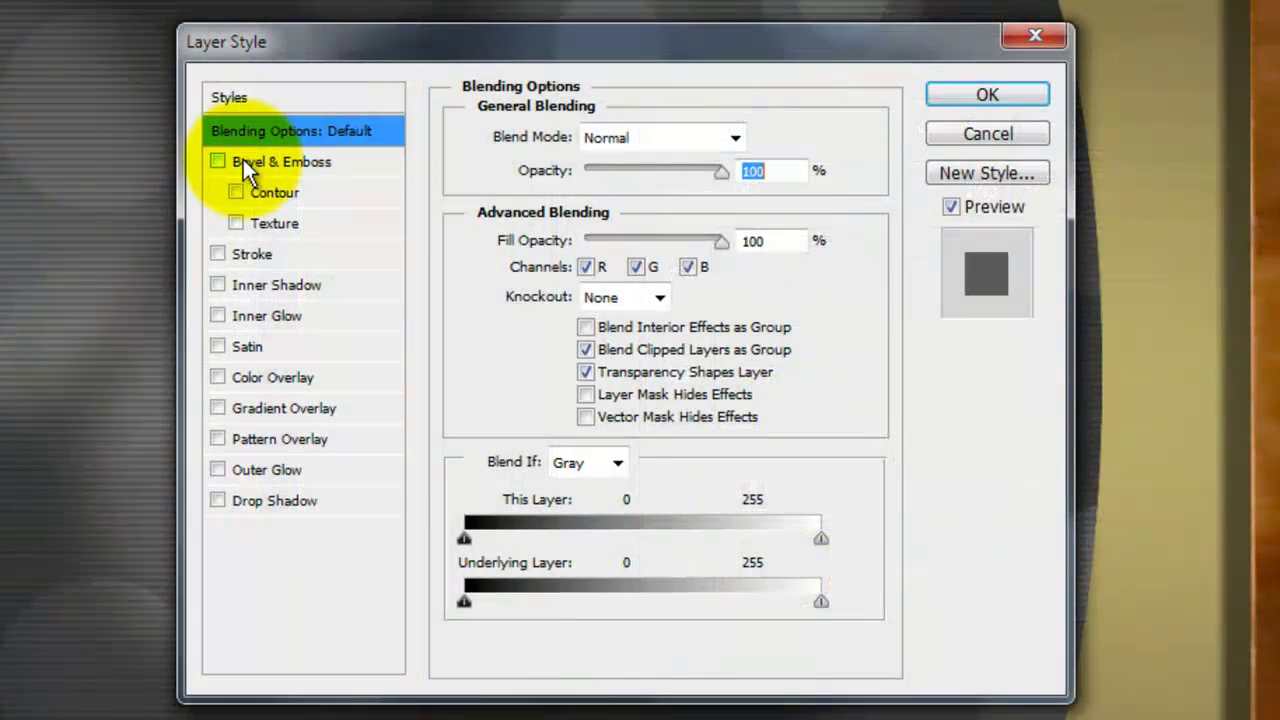
left_click(246, 160)
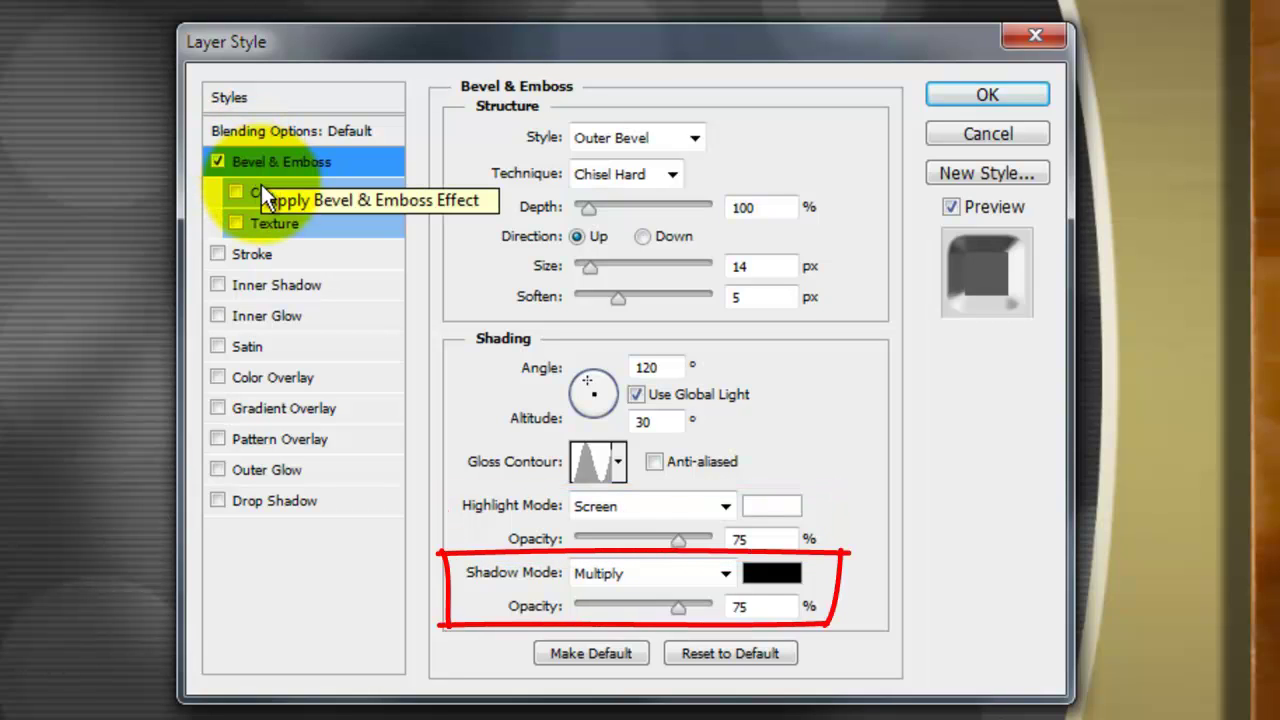
left_click(246, 316)
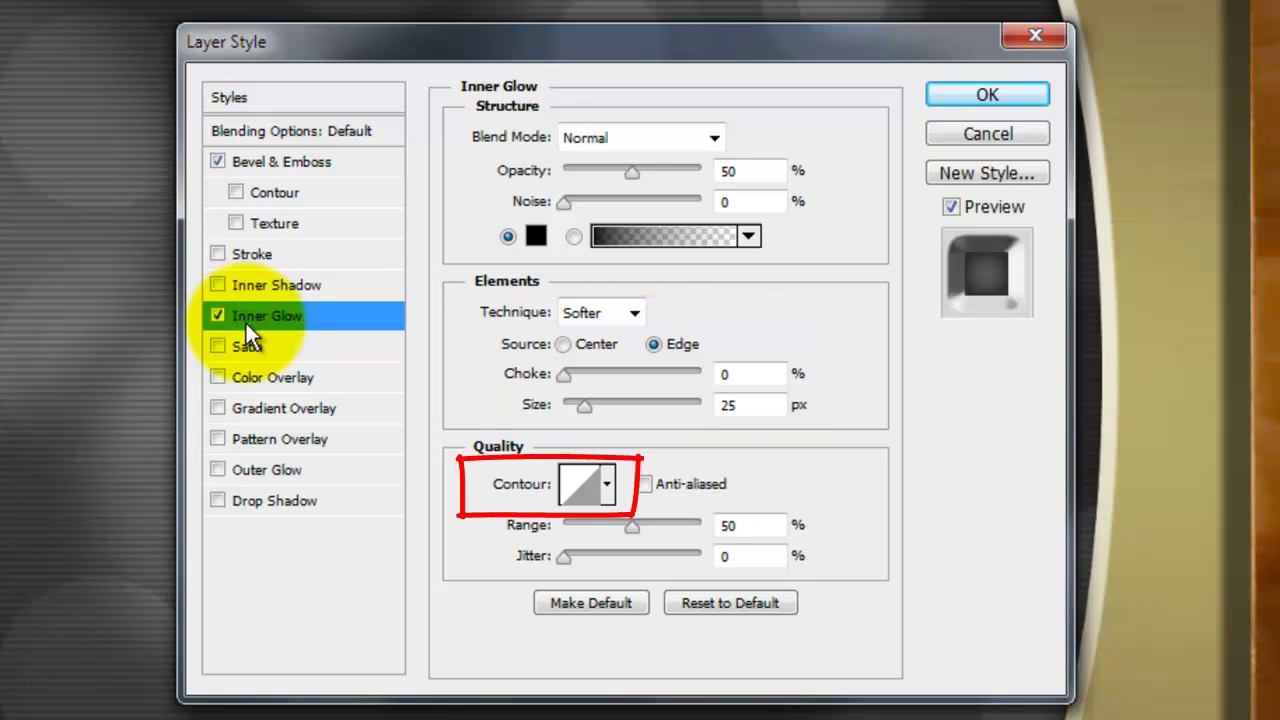
left_click(250, 470)
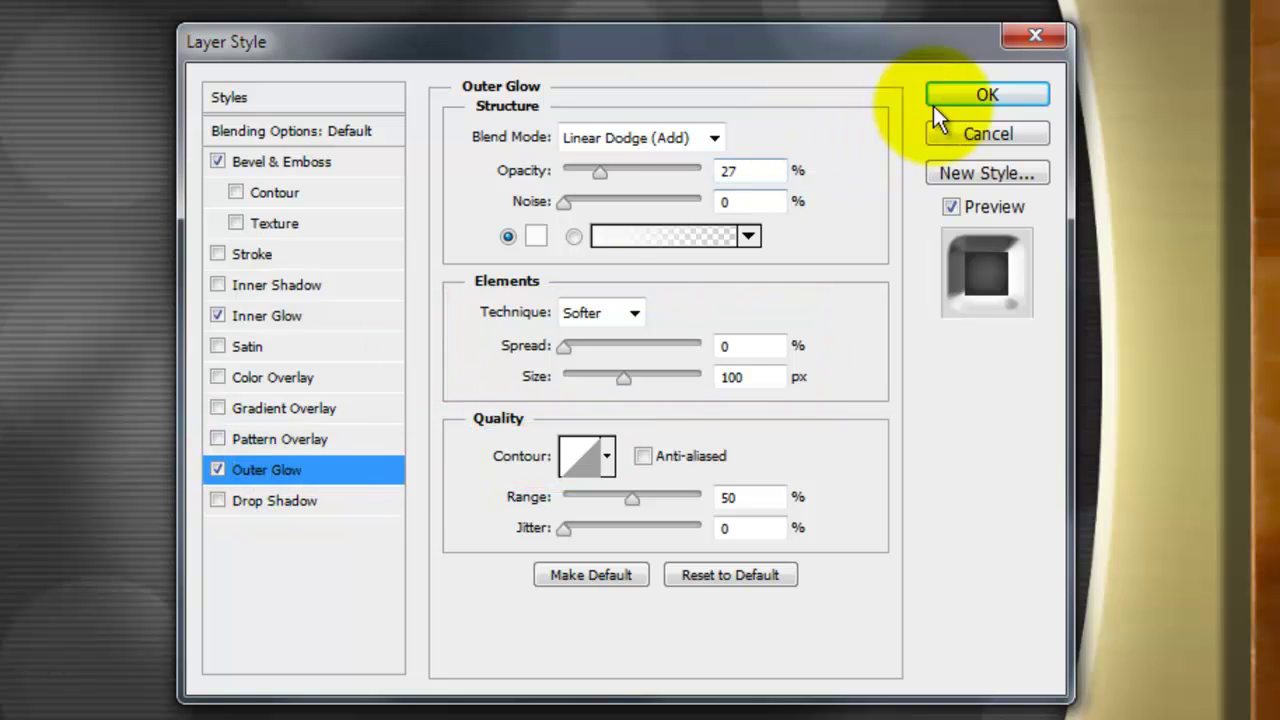
left_click(984, 100)
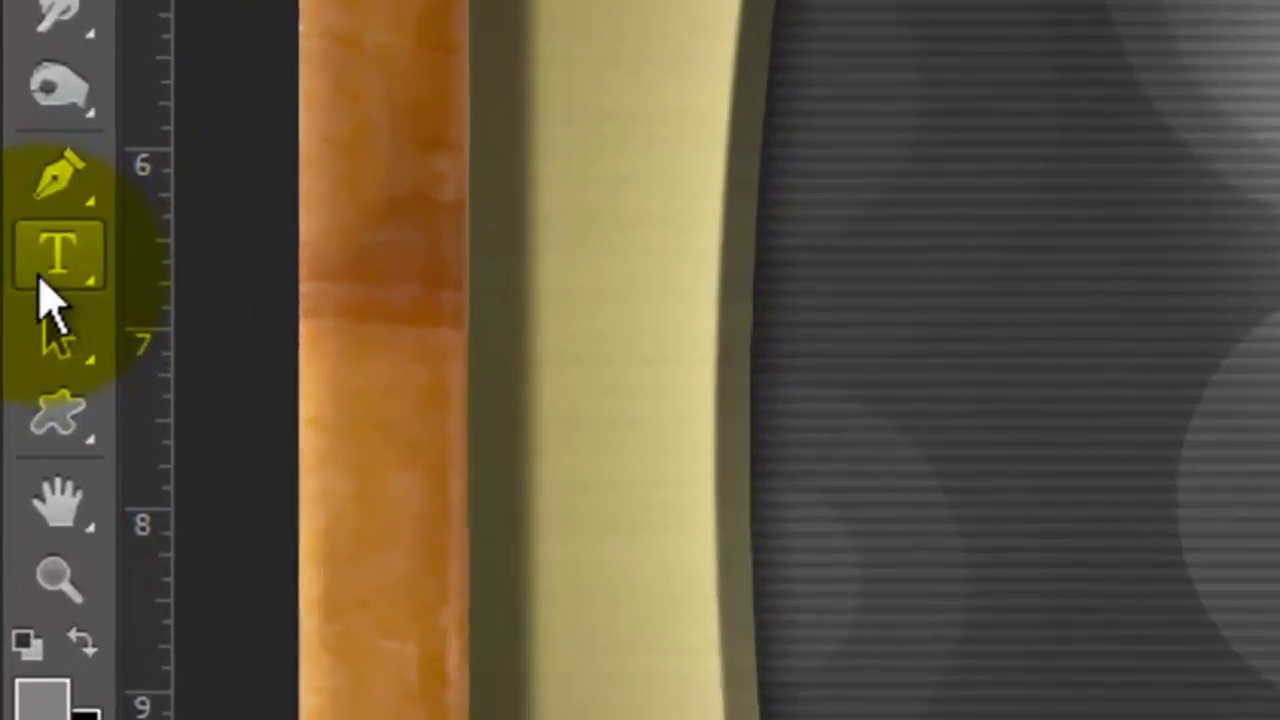
Type 'Jimmy' in 400 pt white script and shift it right and down on the screen.
left_click(52, 255)
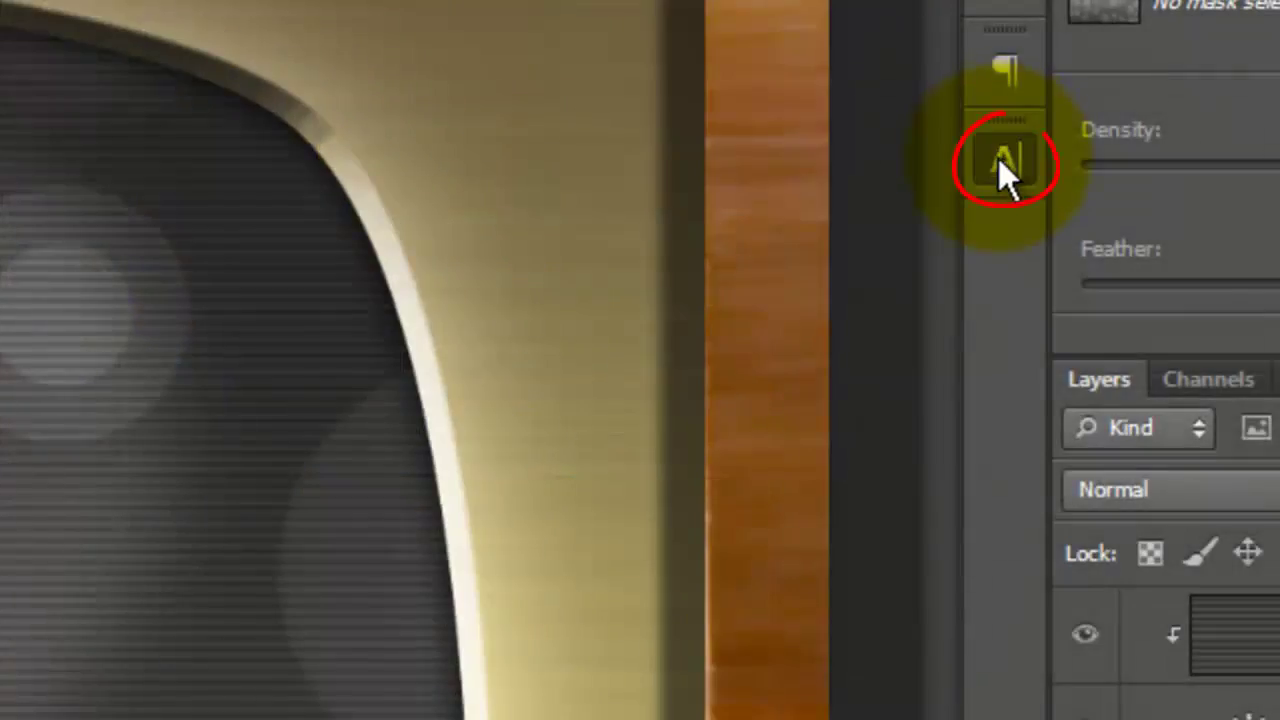
left_click(998, 158)
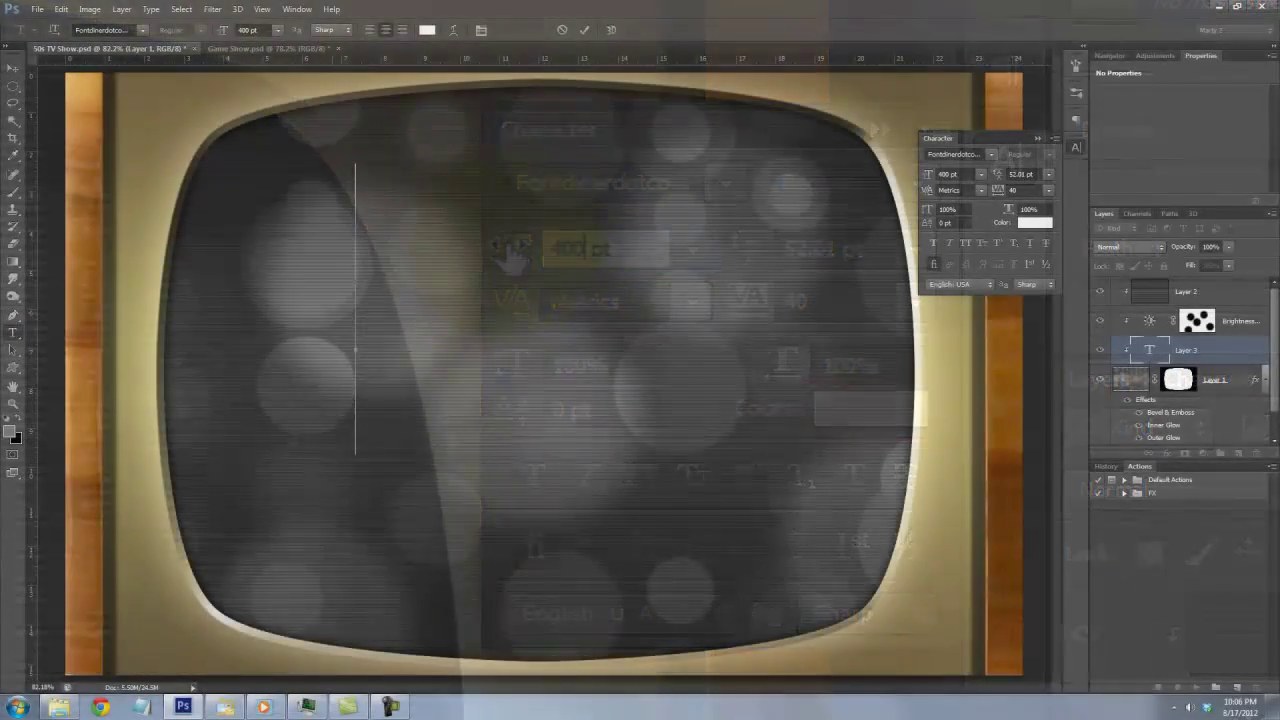
type("Jimmy")
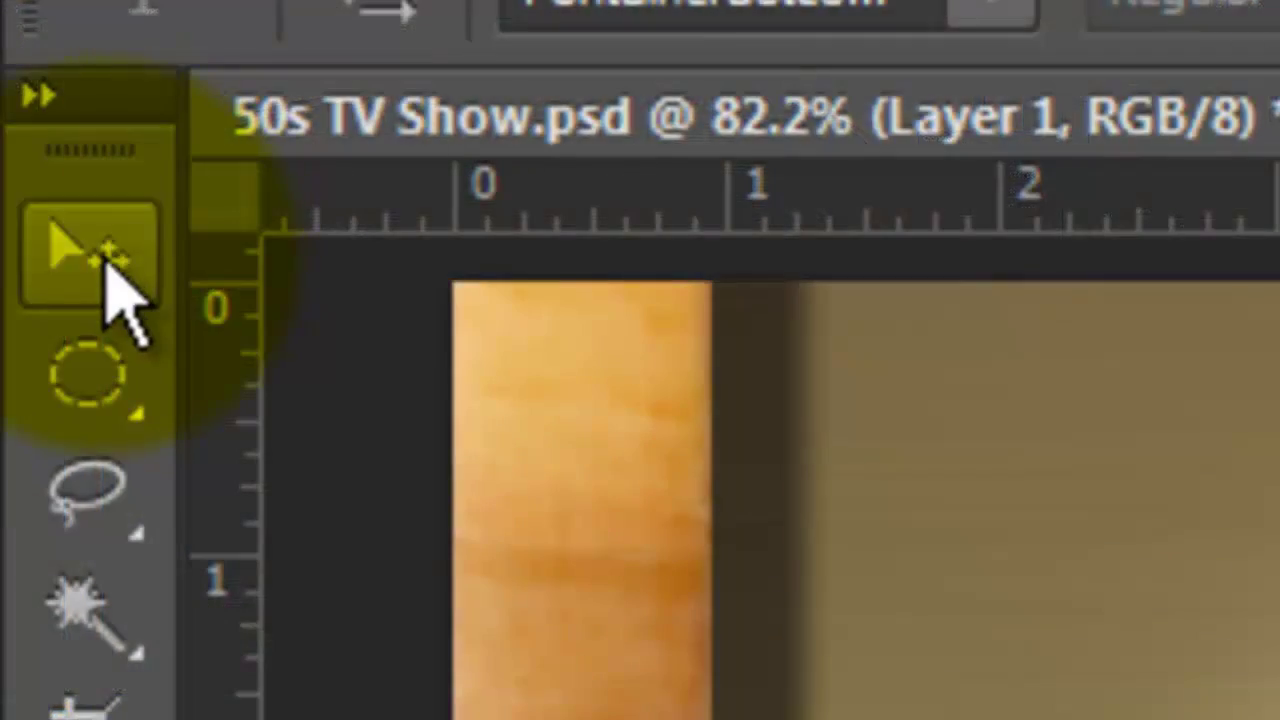
left_click(14, 67)
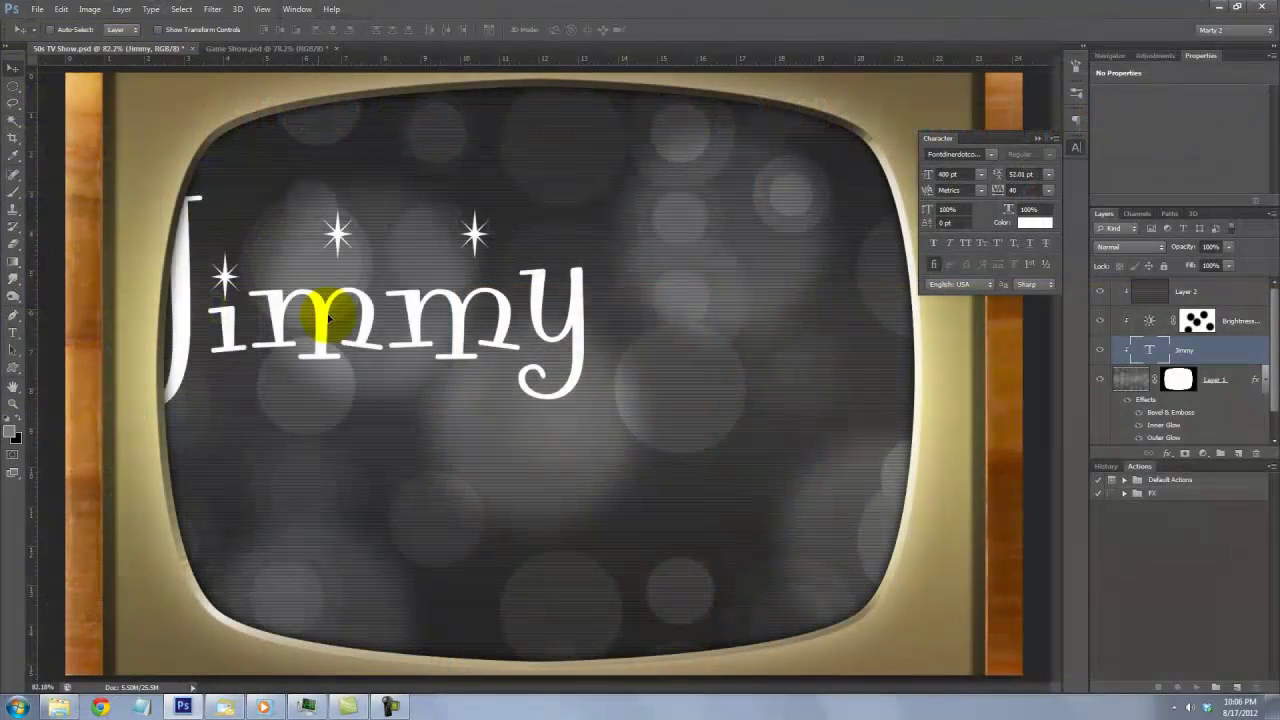
left_click_drag(334, 317, 428, 276)
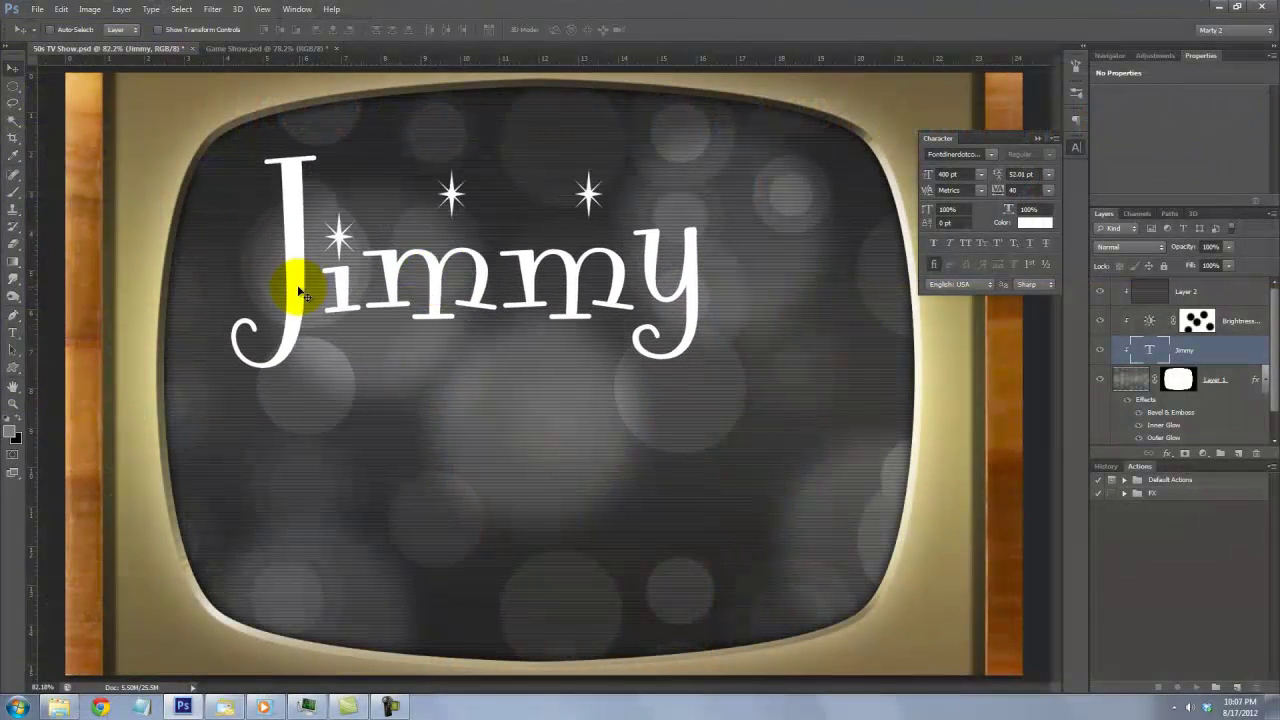
Add the word 'Juliette' on a new text line below Jimmy.
left_click(13, 332)
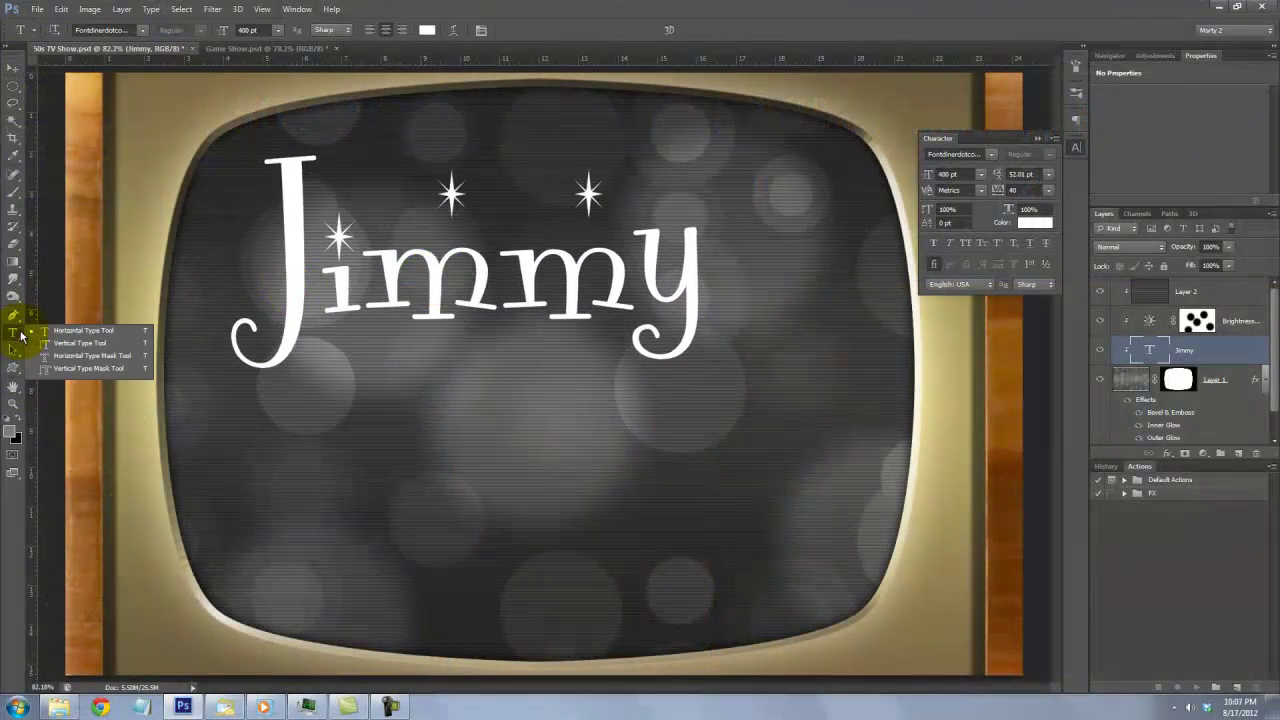
left_click(80, 330)
left_click(470, 476)
type("Juliet")
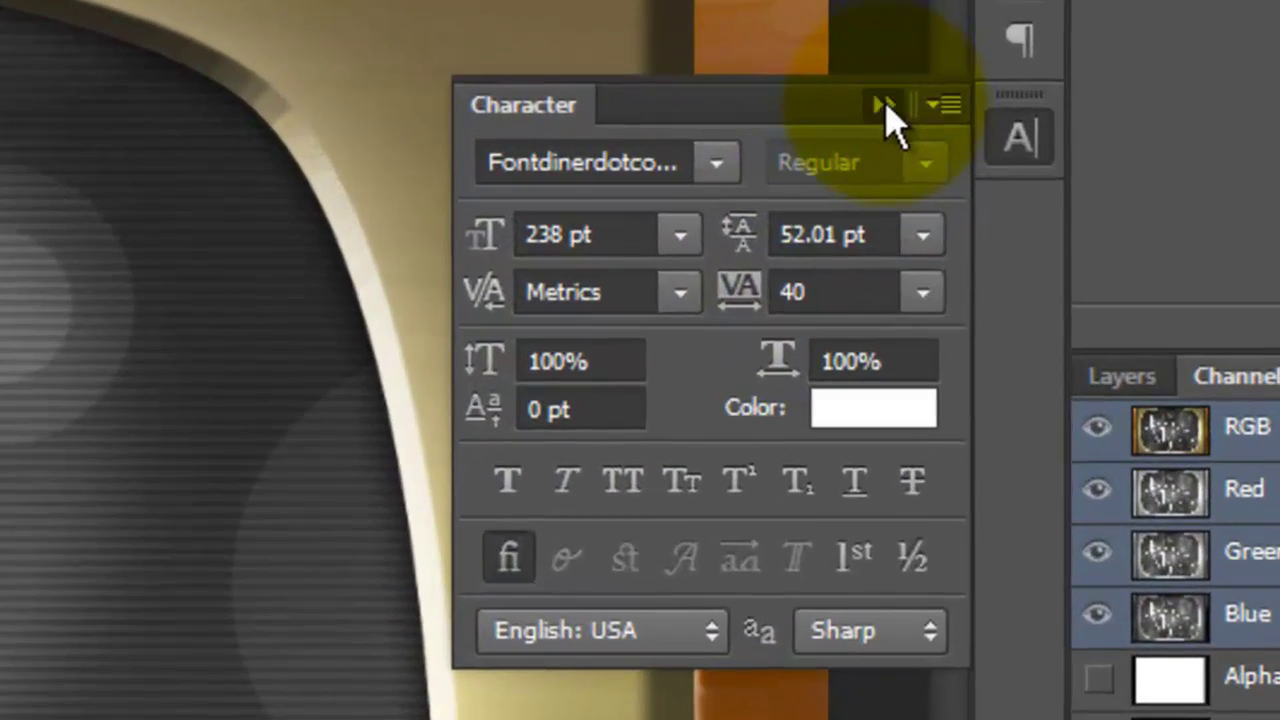
Combine the letter outlines of Show, the ampersand and Juliette into one selection, then select all five text layers.
left_click(885, 105)
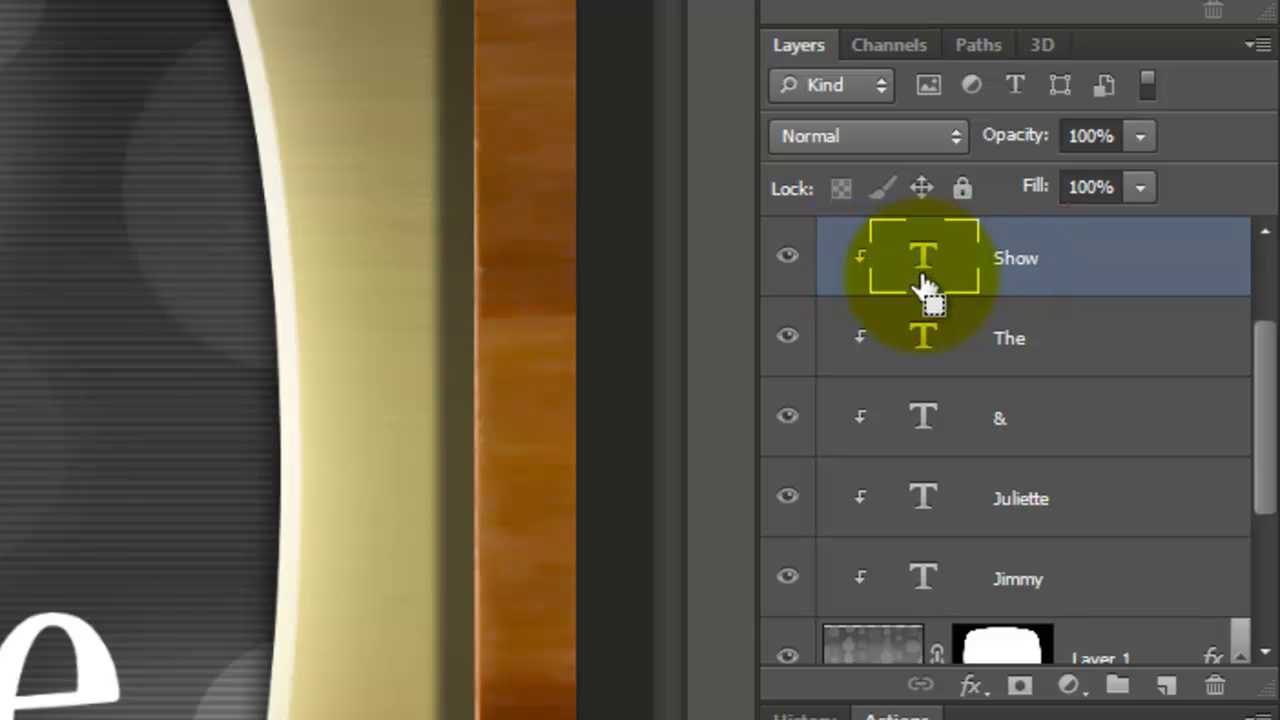
left_click(926, 284, "ctrl")
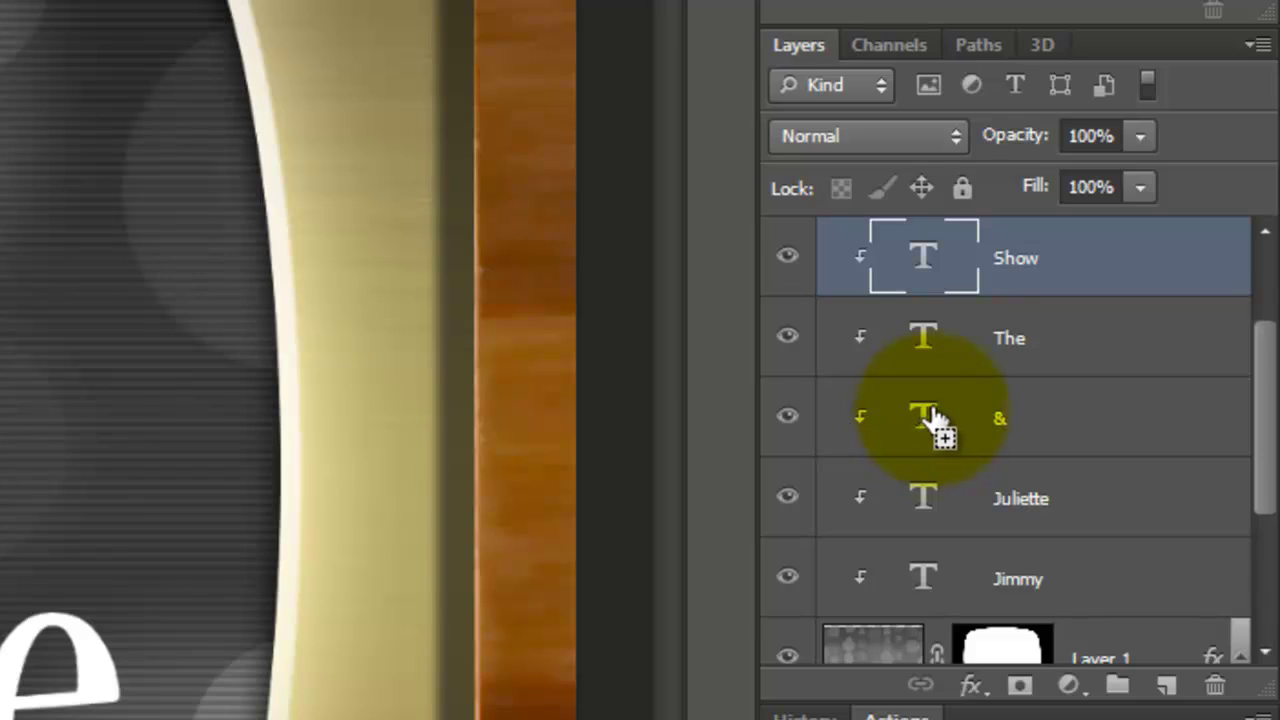
left_click(930, 508, "ctrl+shift")
left_click(923, 575, "ctrl+shift")
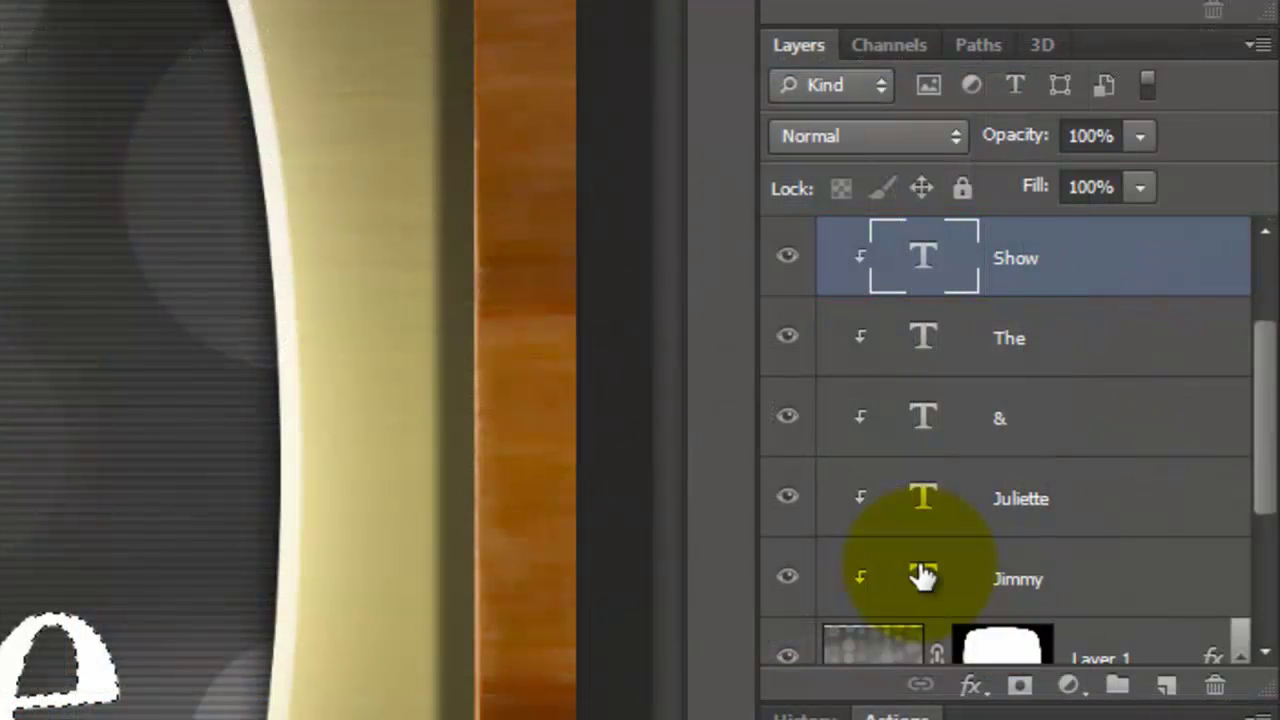
key("shift")
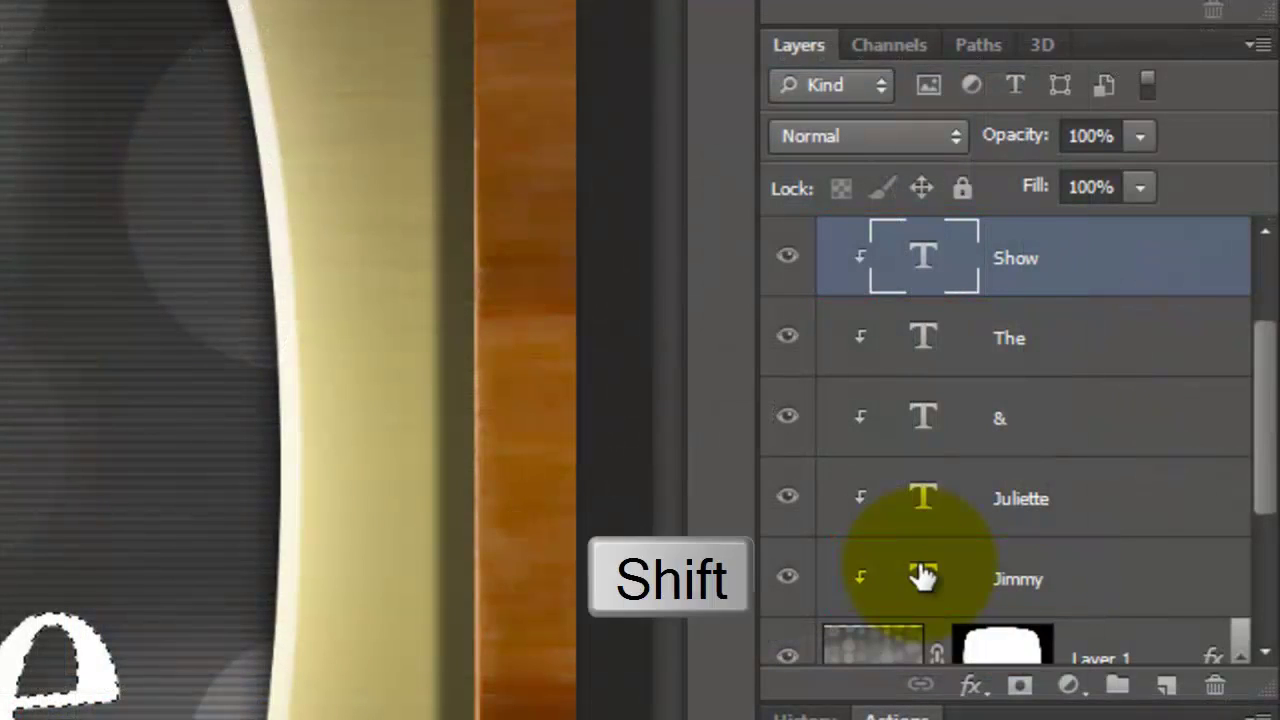
left_click(922, 577, "shift")
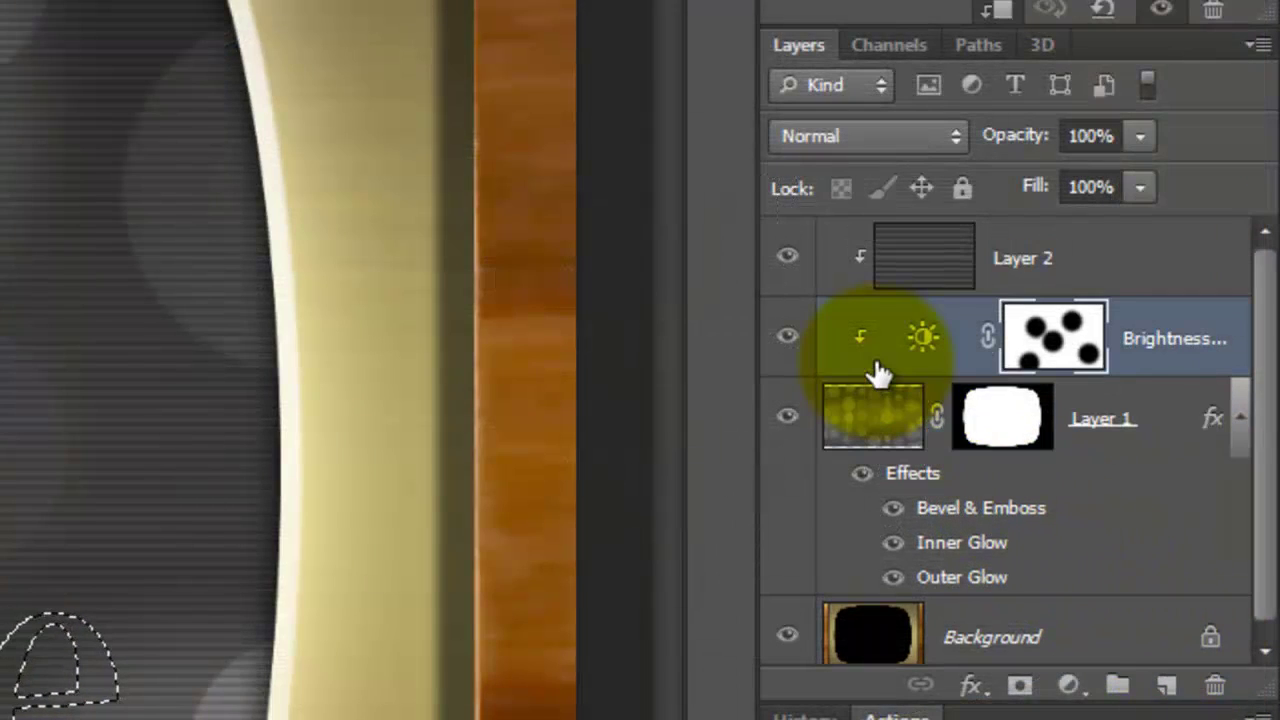
Fill the letter selection with white on a new empty layer.
left_click(1168, 687)
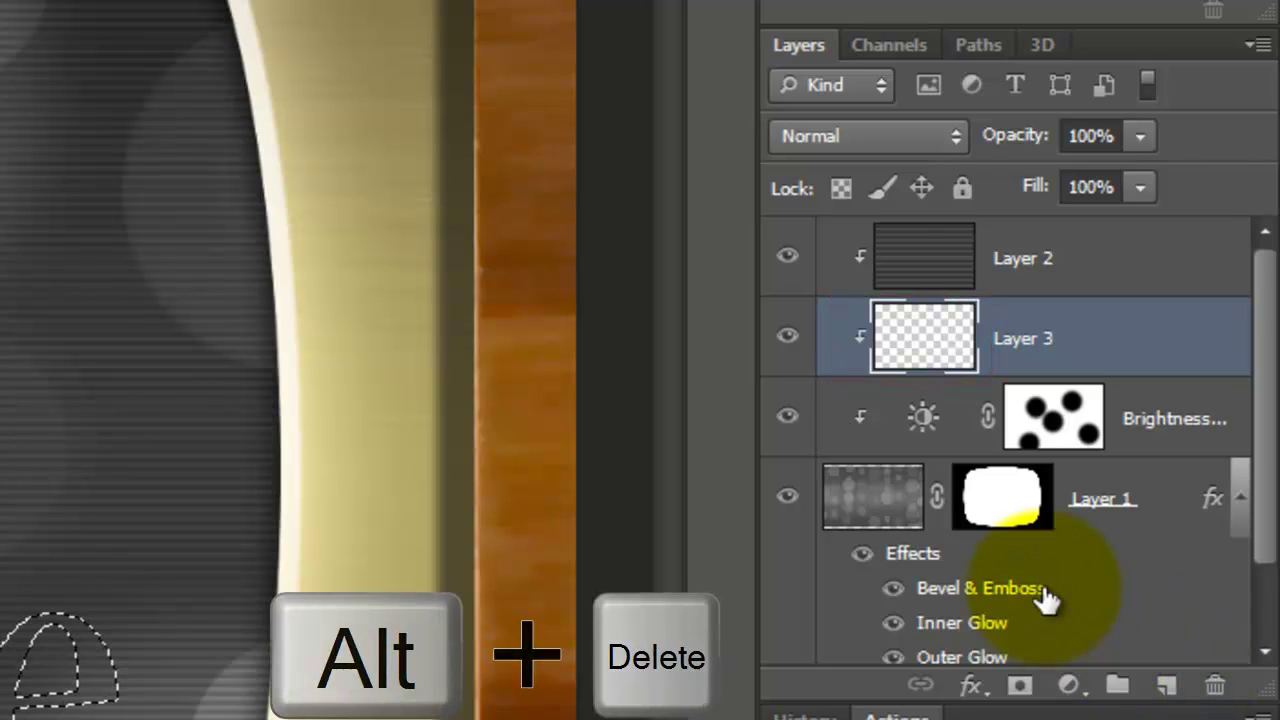
key("alt+Delete")
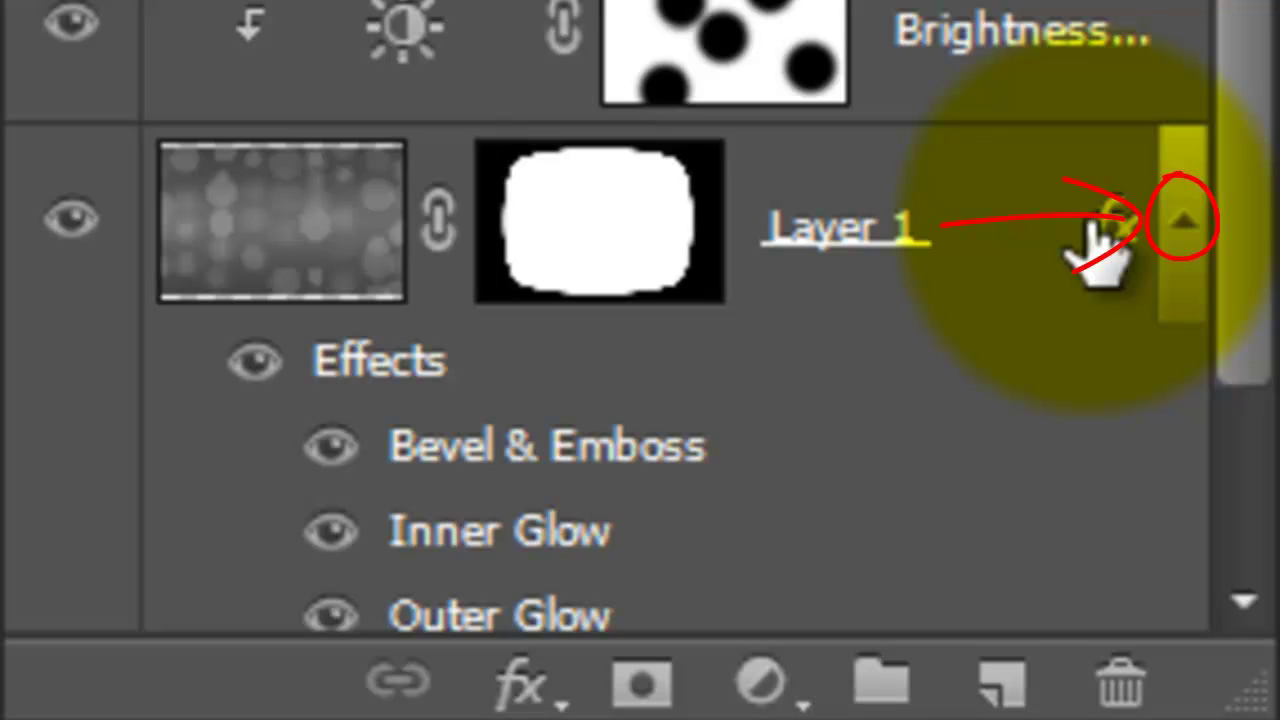
left_click(1186, 215)
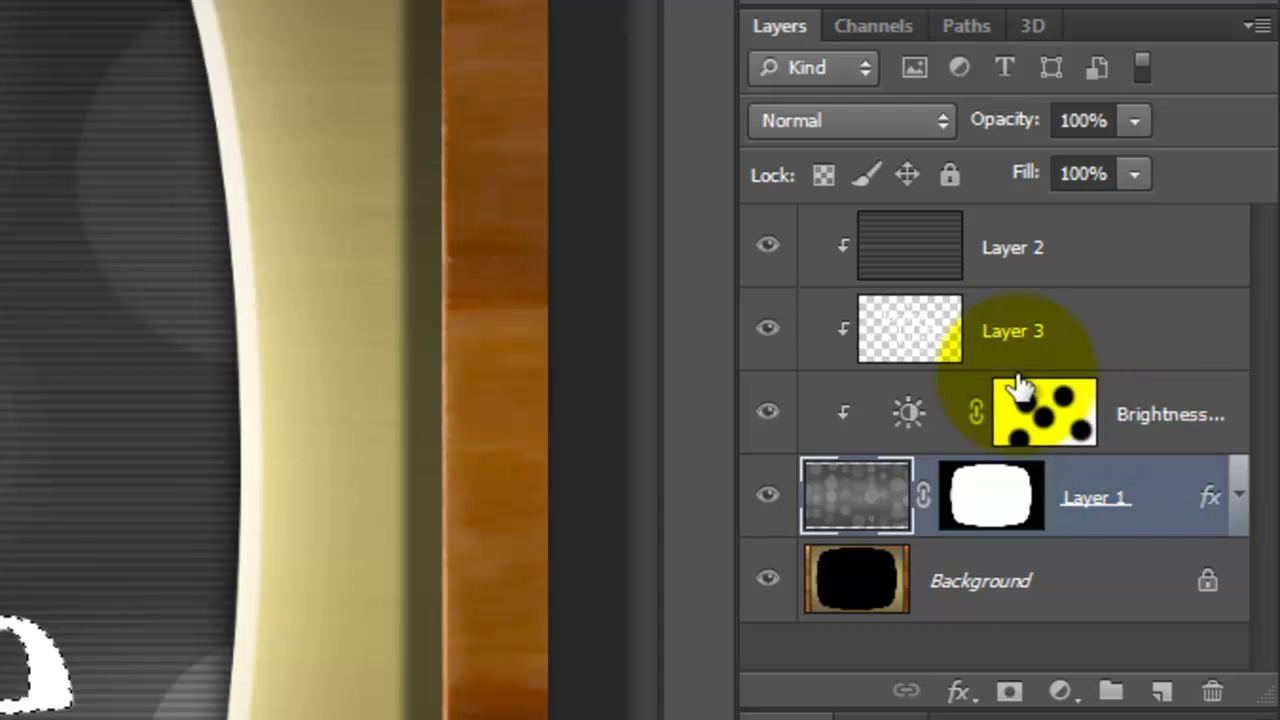
Rename Layer 3 to 'ALL TEXT' and duplicate it as ALL TEXT copy.
left_click(1018, 320)
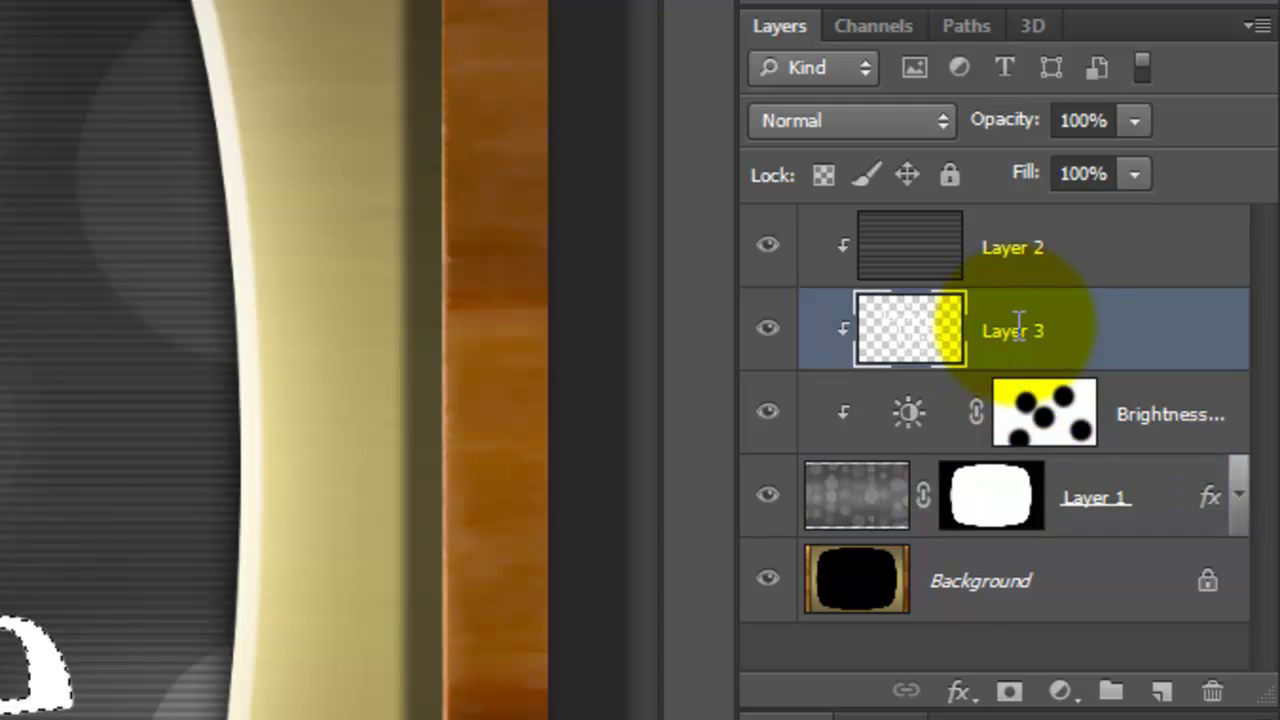
double_click(1017, 330)
type("ALL TEXT")
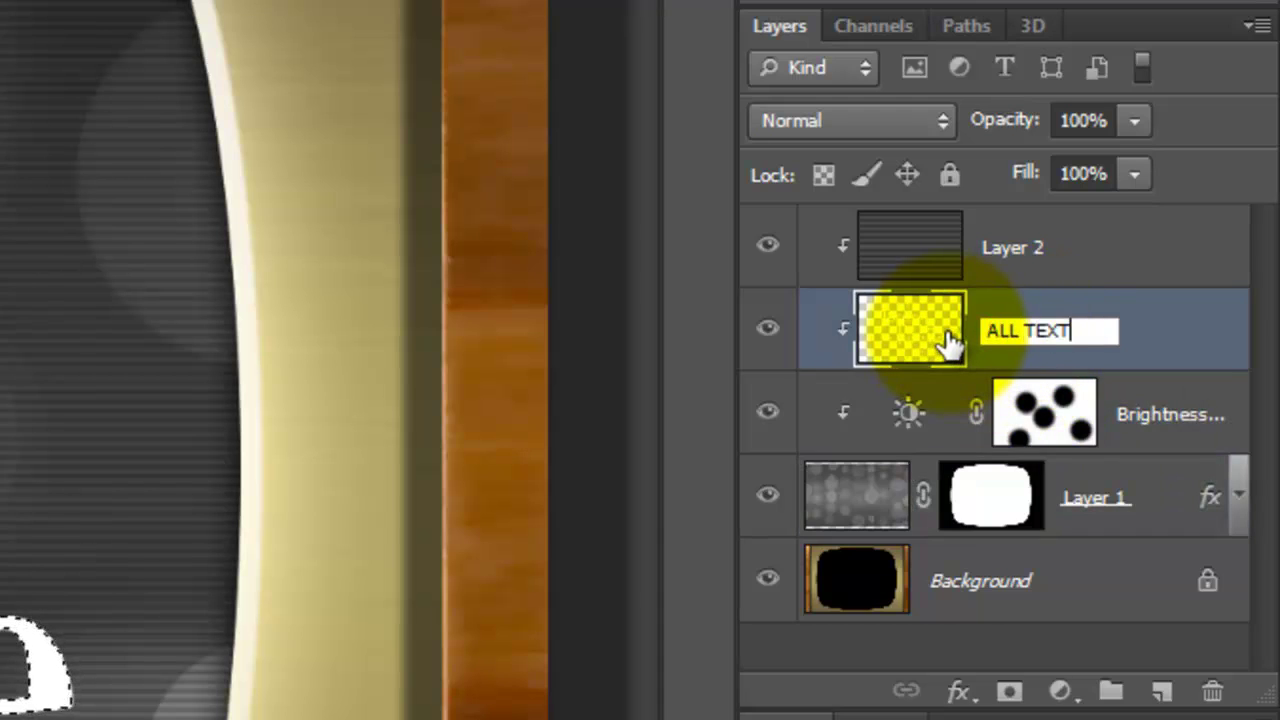
left_click_drag(948, 340, 1166, 690)
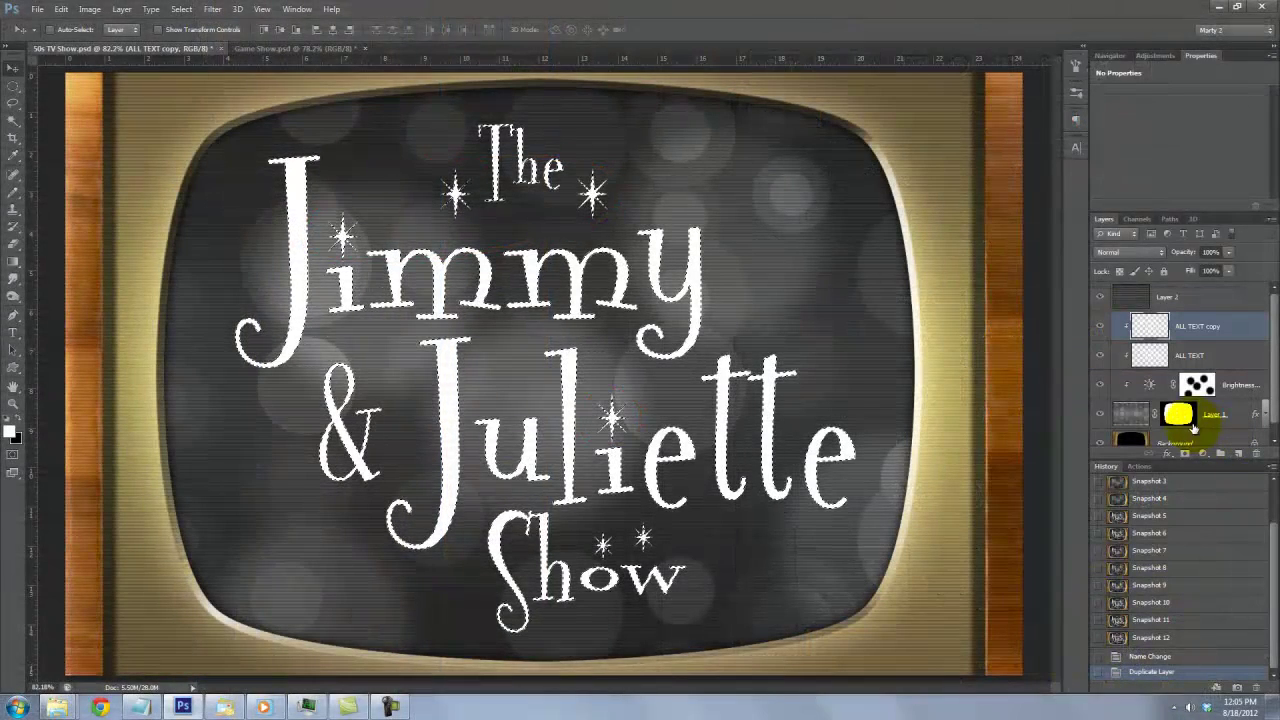
Enter Quick Mask mode and switch to the Pencil tool to paint the title mask.
key("q")
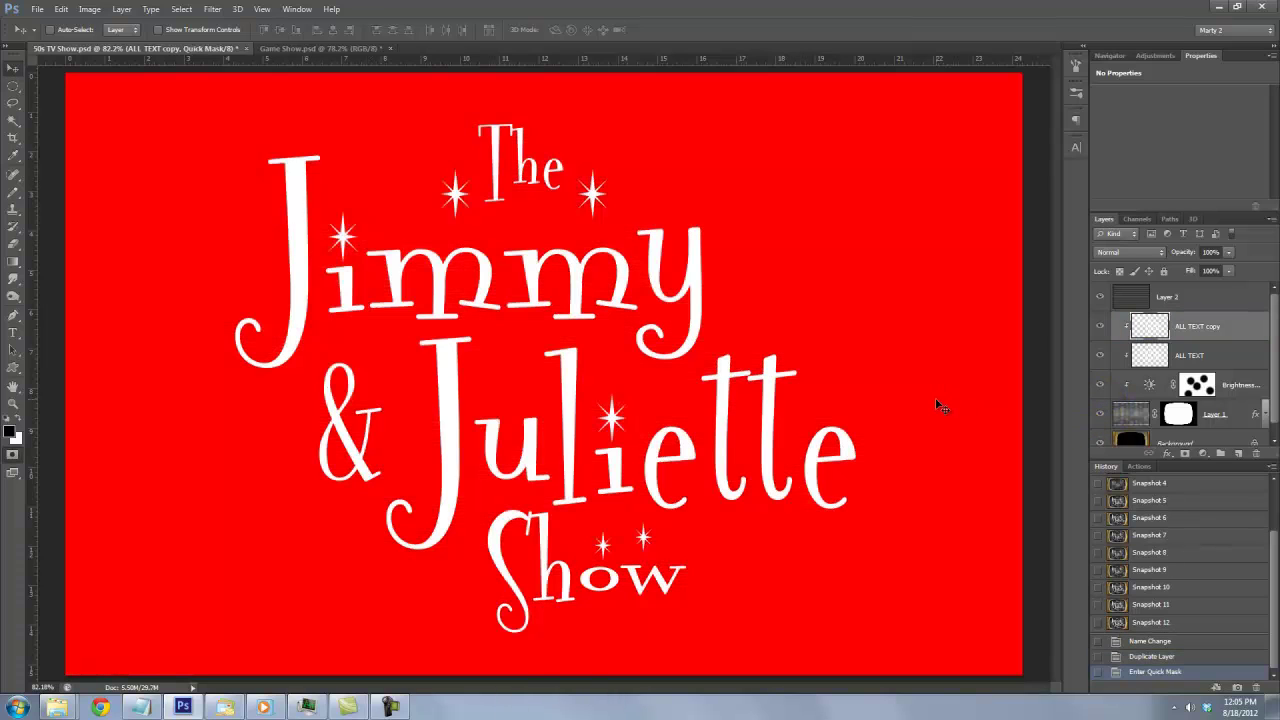
left_click(14, 191)
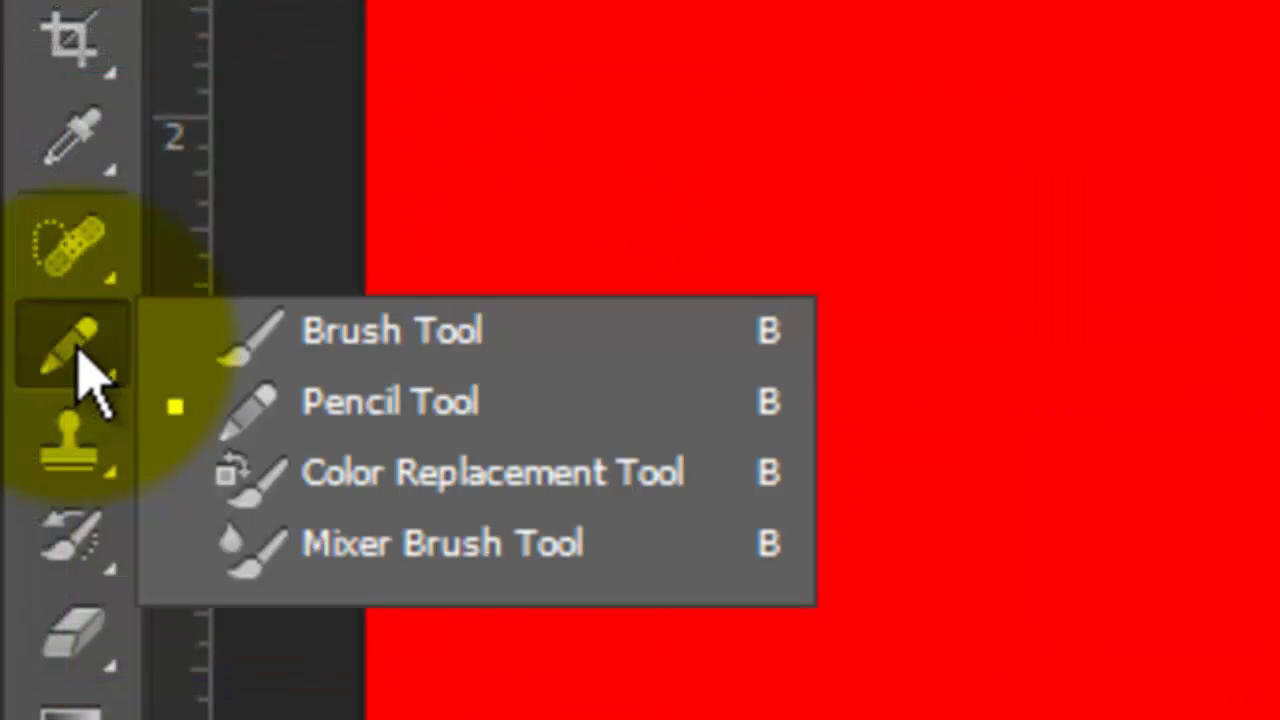
left_click_drag(80, 347, 345, 409)
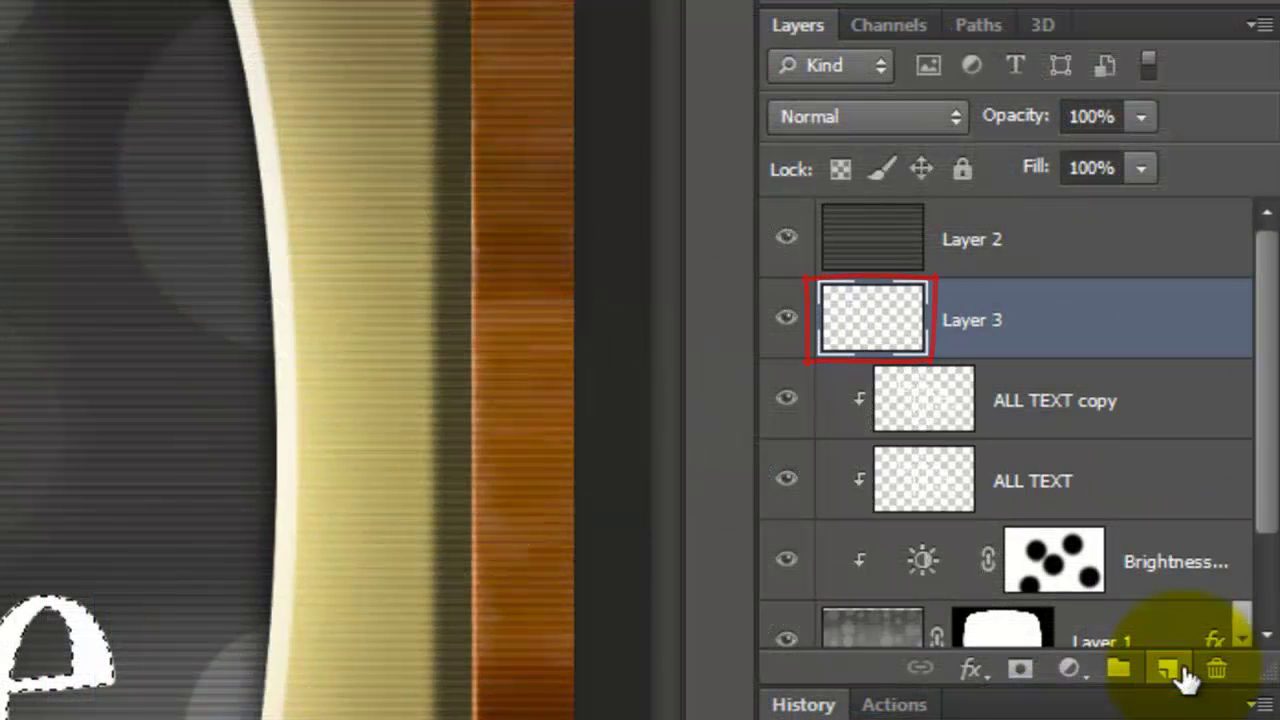
Clip Layer 3 to ALL TEXT copy, fill the selection, and rename it 'JIMMY & JULIETTE'.
left_click(884, 358, "alt")
key("alt+Delete")
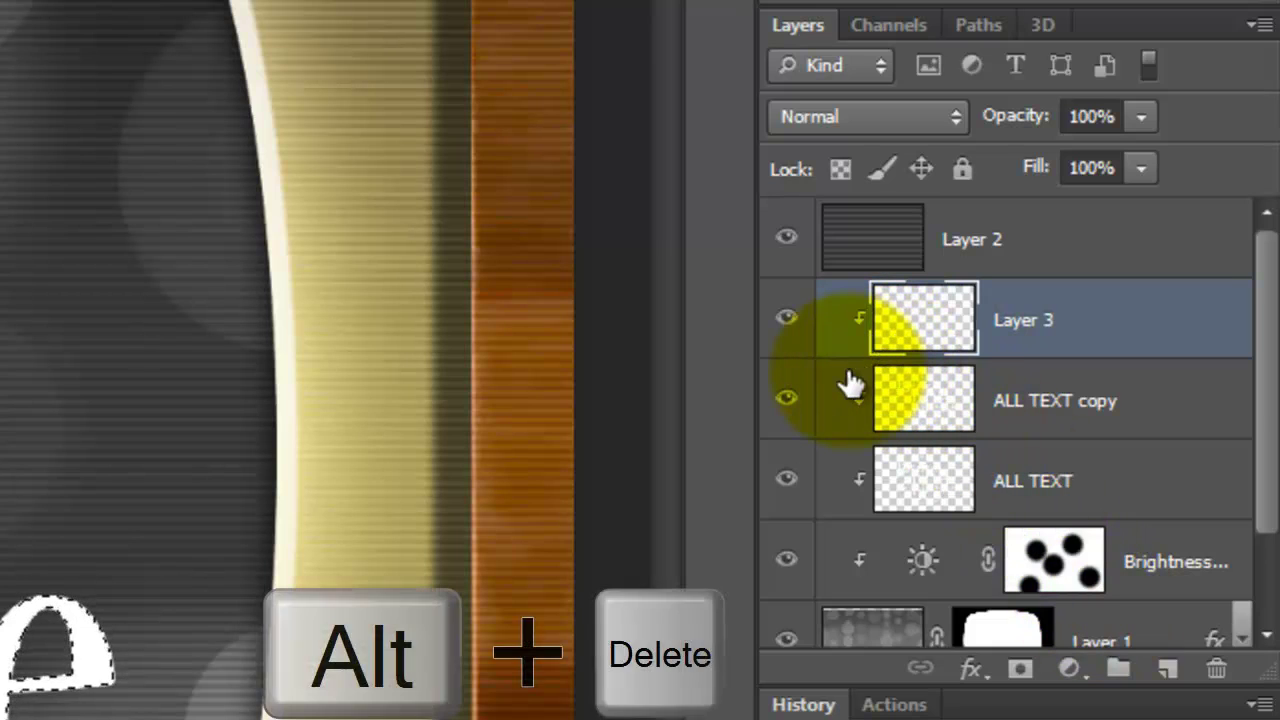
double_click(1028, 320)
type("JIMMY & JULIE")
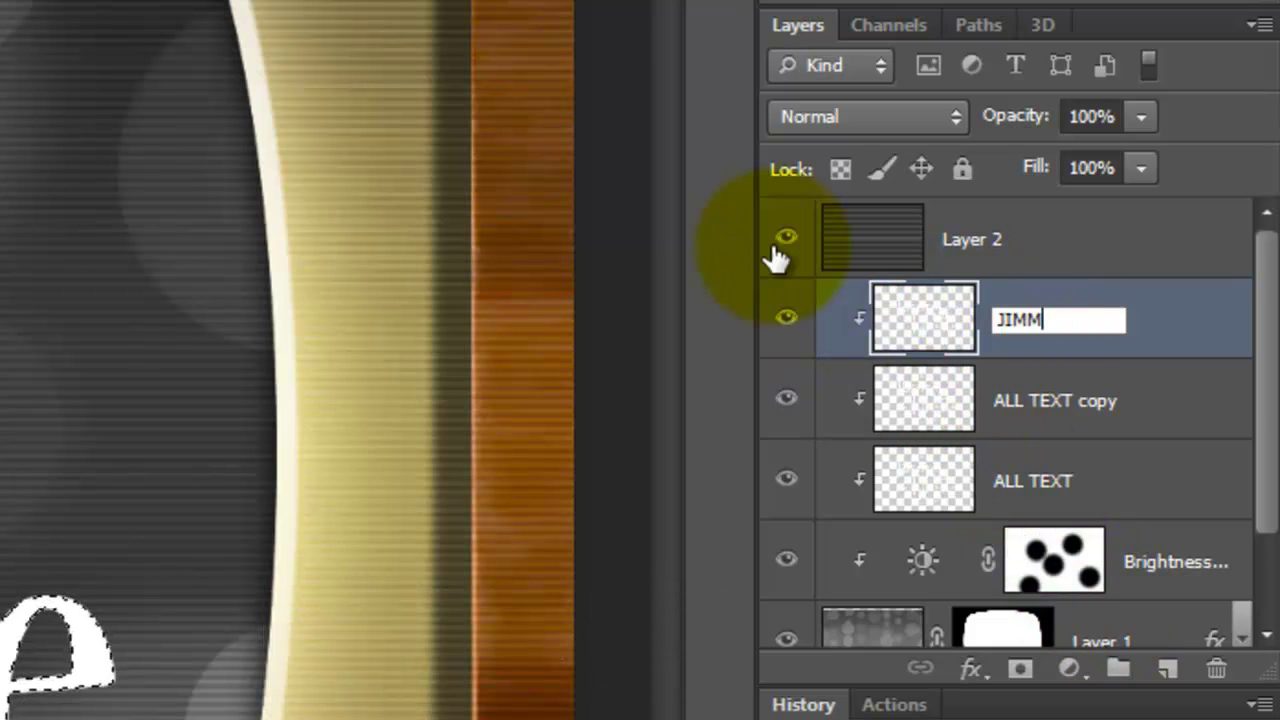
type("TTE")
key("Return")
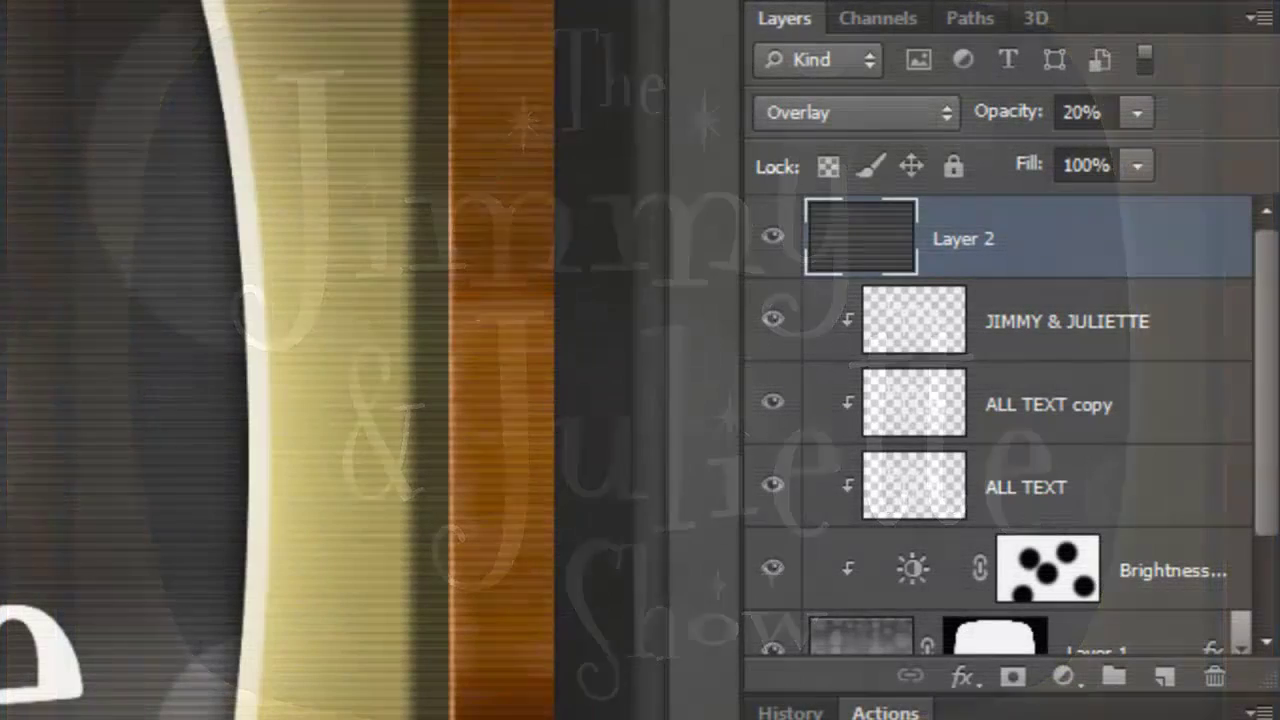
Clip the scanline Layer 2 to JIMMY & JULIETTE and set JIMMY & JULIETTE to Soft Light.
left_click(864, 252)
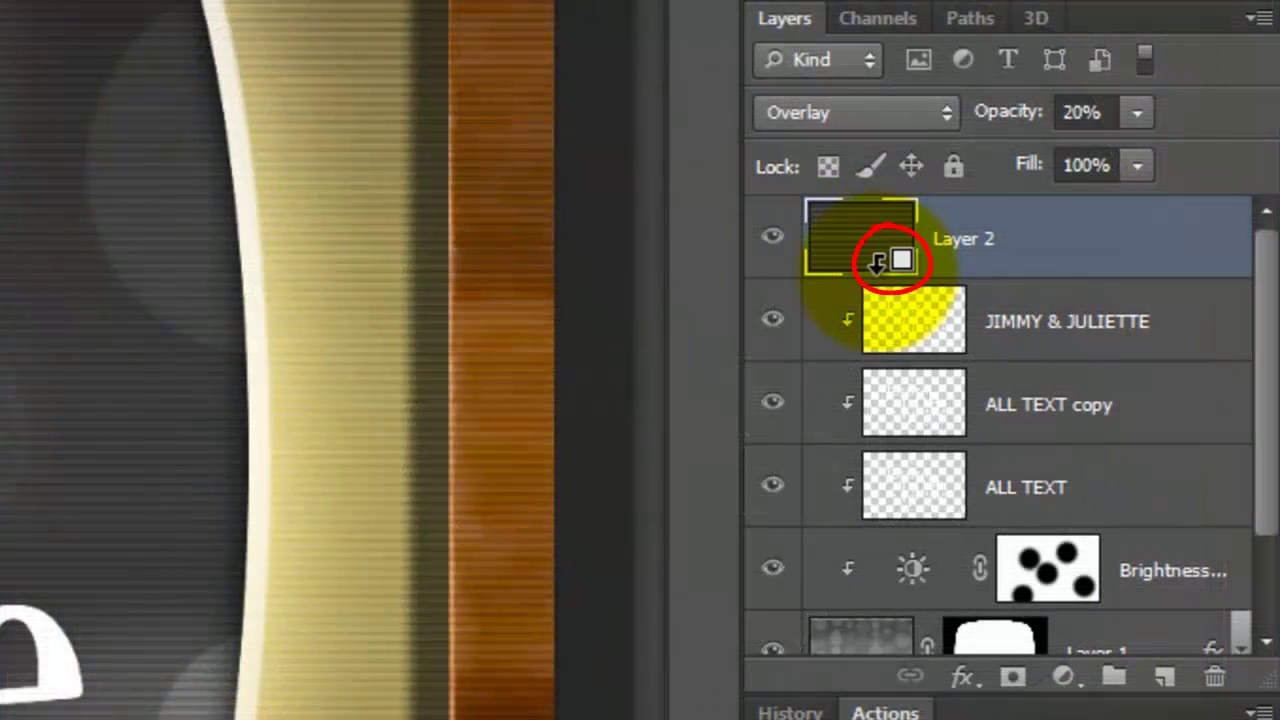
left_click(878, 262, "alt")
left_click(903, 335)
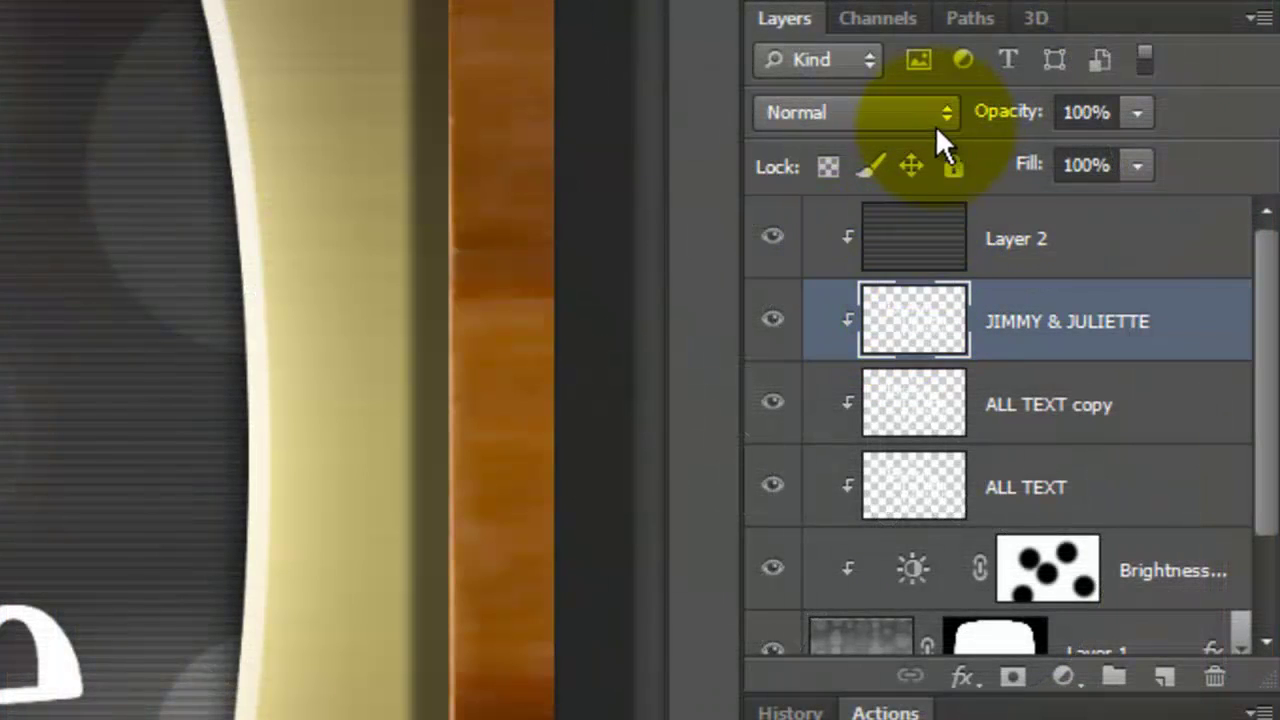
left_click_drag(939, 116, 835, 632)
Set both ALL TEXT copy and ALL TEXT to Overlay blend mode.
left_click(906, 405)
left_click(927, 115)
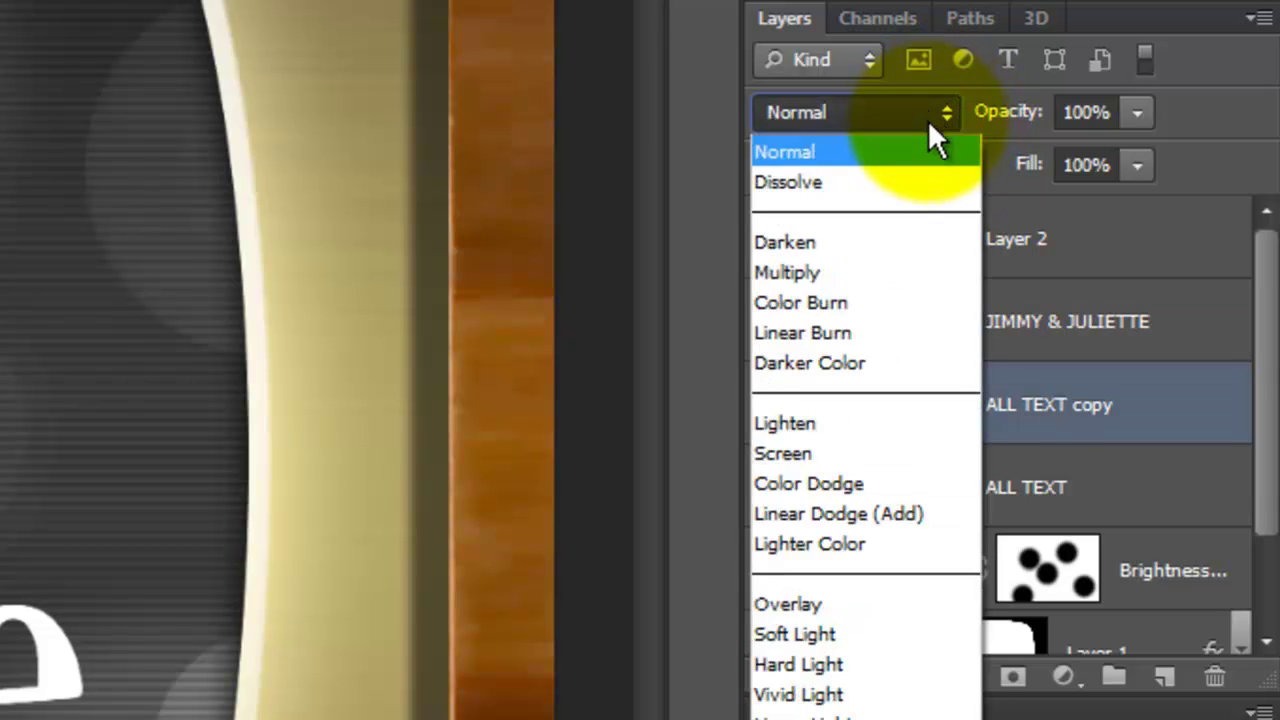
left_click(851, 606)
left_click(916, 488)
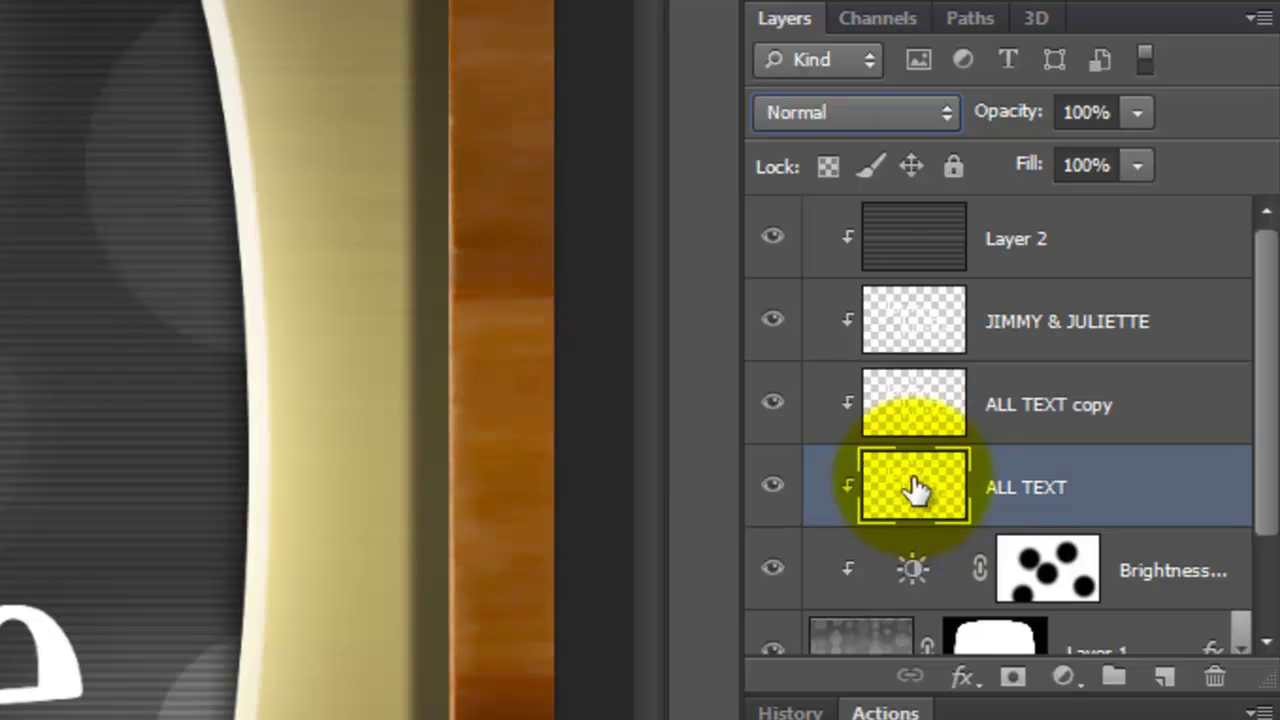
left_click(944, 116)
left_click(882, 604)
left_click(930, 345)
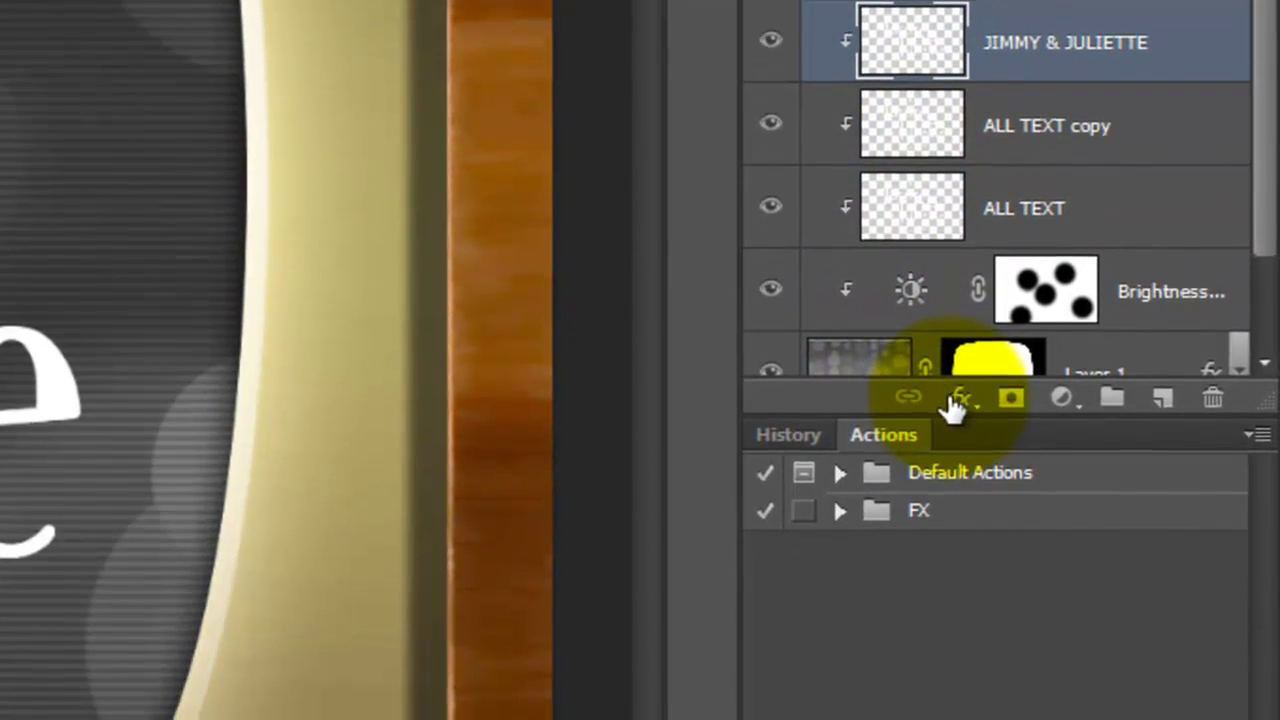
Add an 8 px outside Stroke to JIMMY & JULIETTE in dark grey 262626 (brightness 15).
left_click(948, 402)
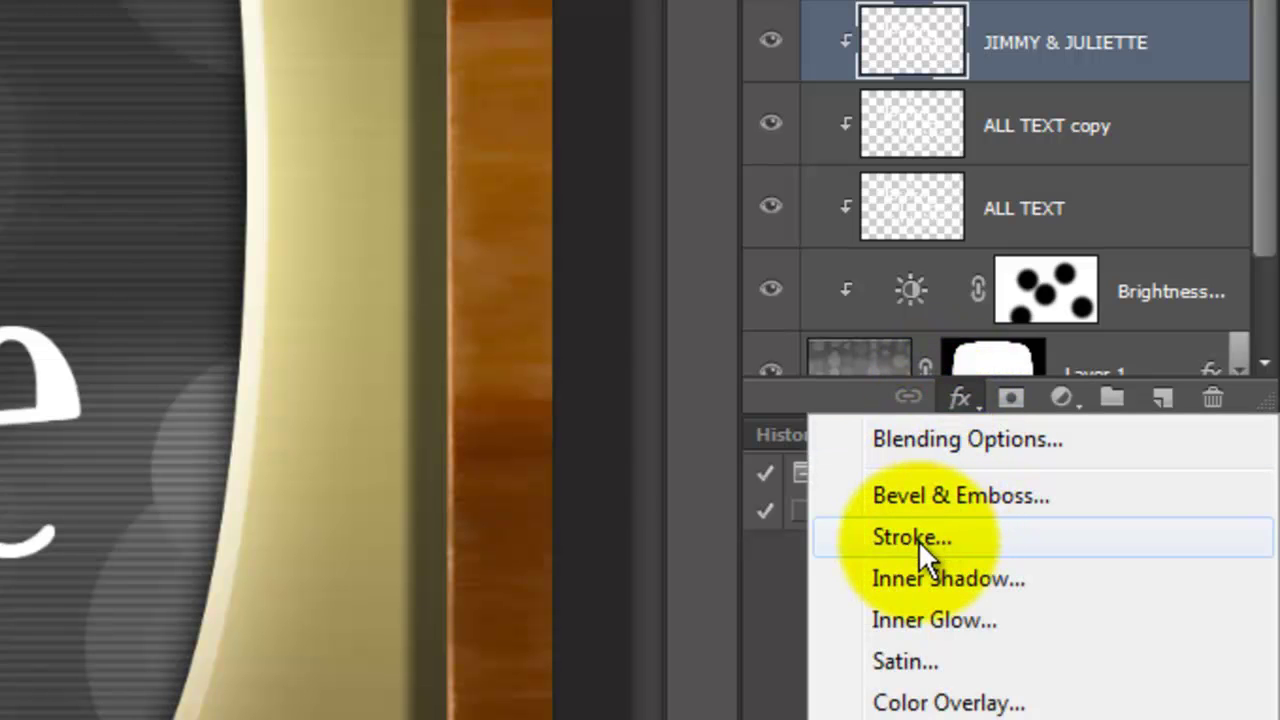
left_click(918, 538)
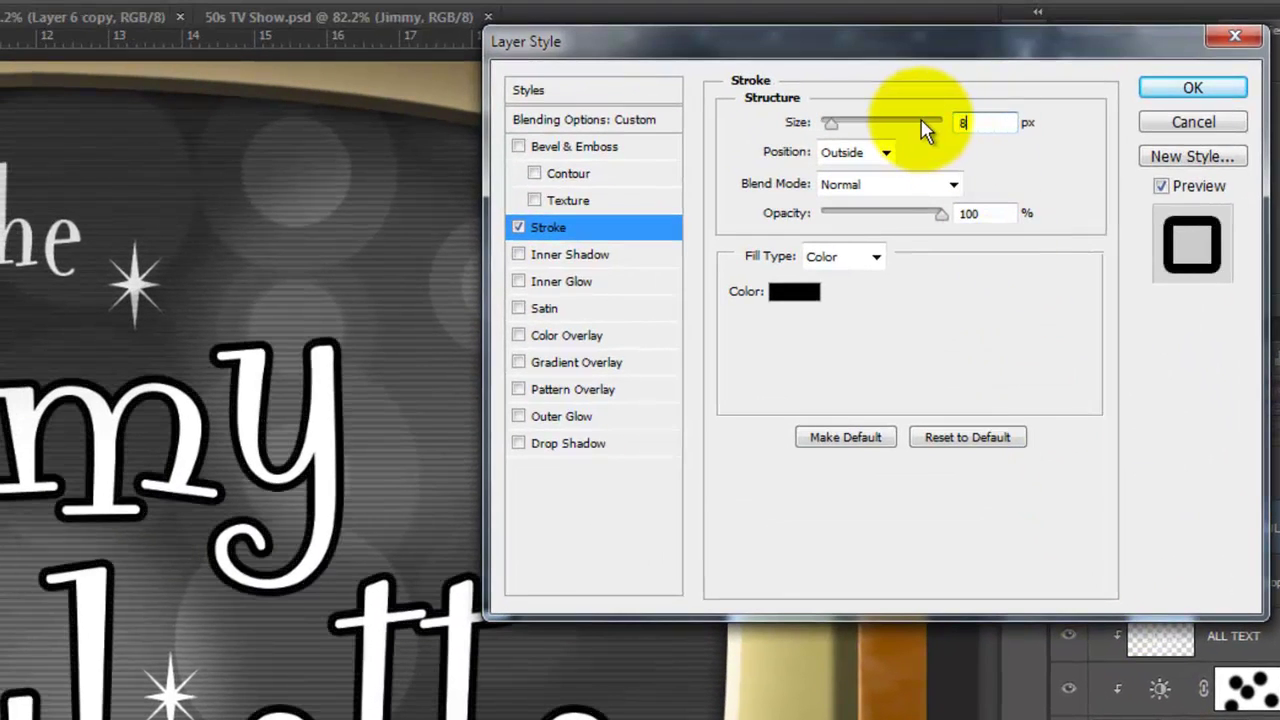
left_click(794, 291)
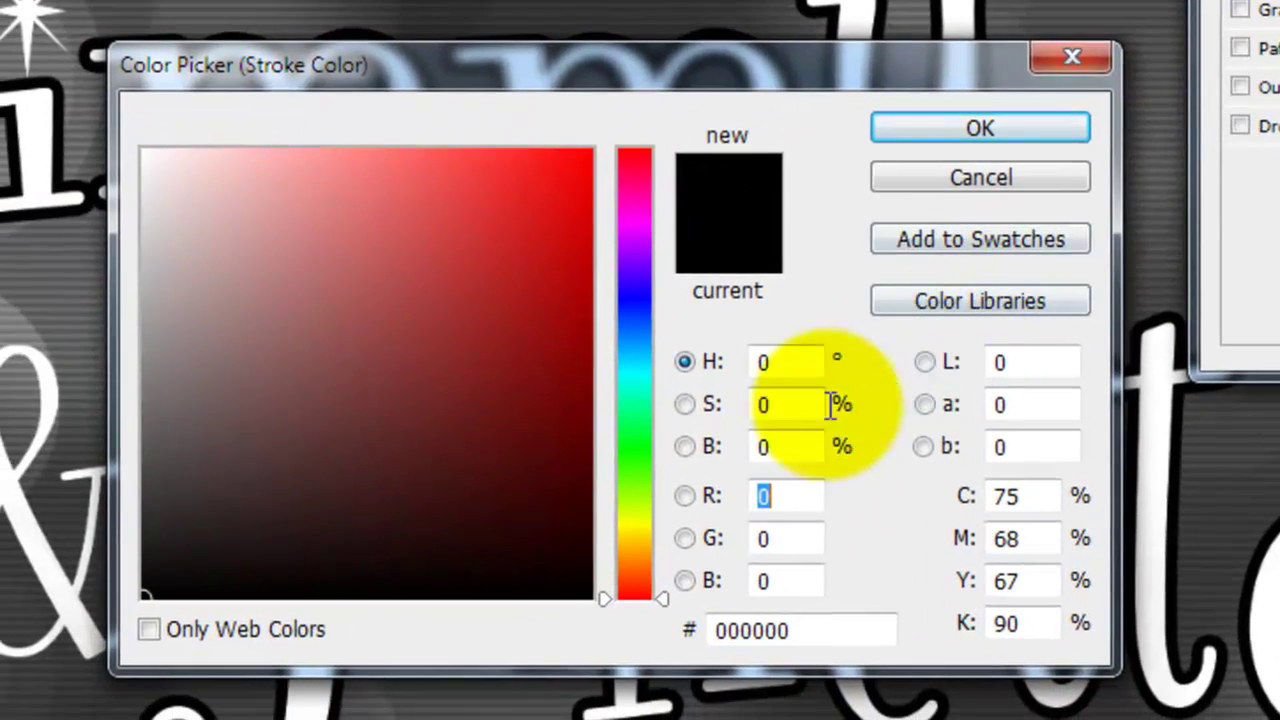
left_click(667, 483)
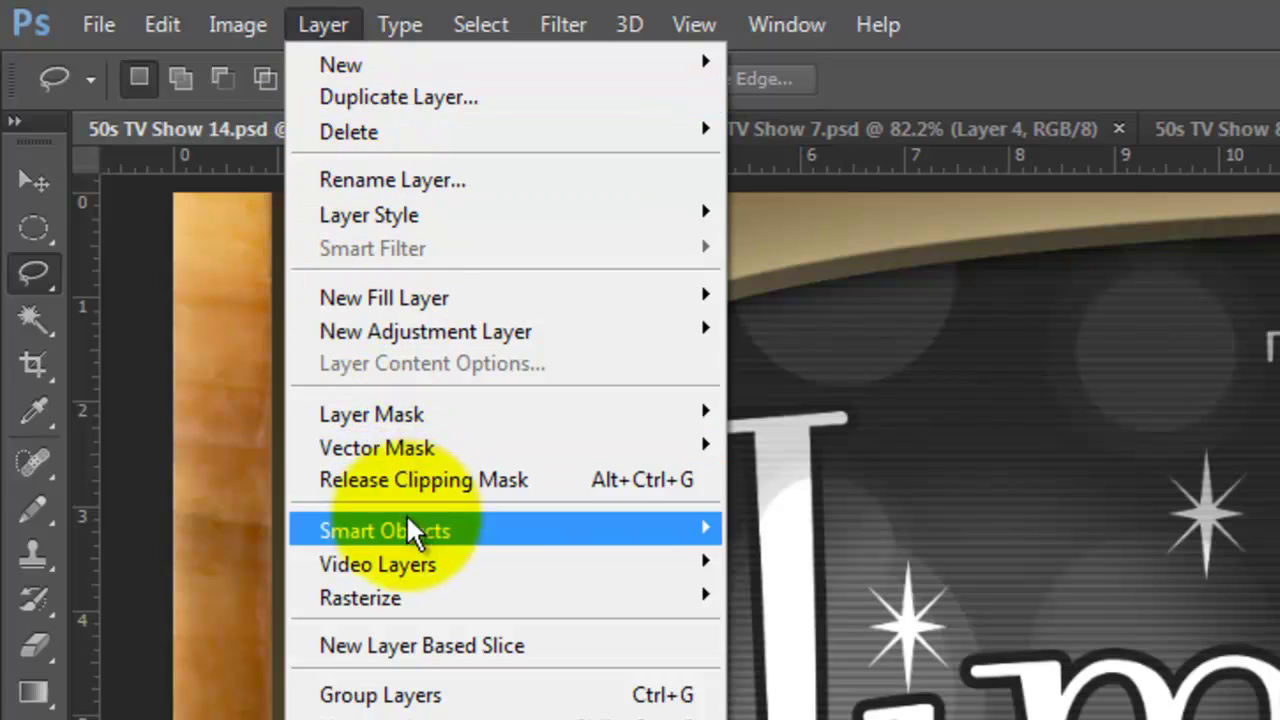
Convert JIMMY & JULIETTE to a smart object and add a 30% opacity, 20 px distance, 10 px size drop shadow.
mouse_move(409, 527)
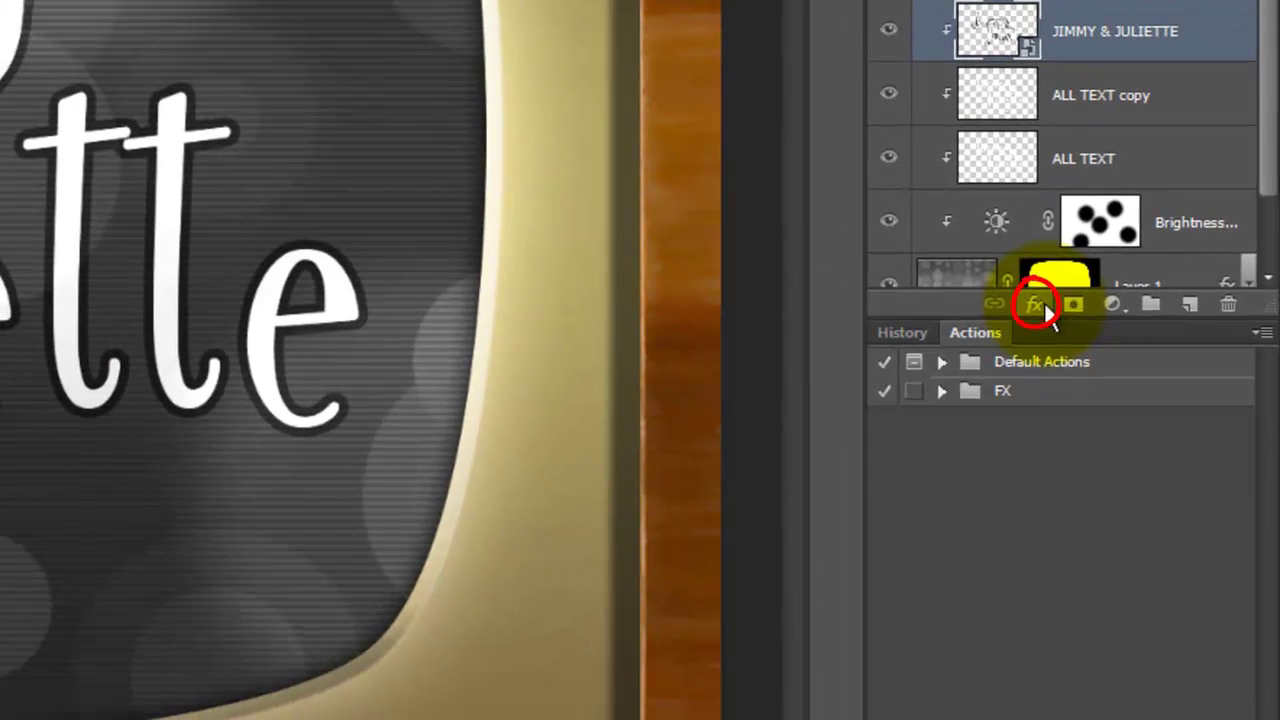
left_click(1038, 305)
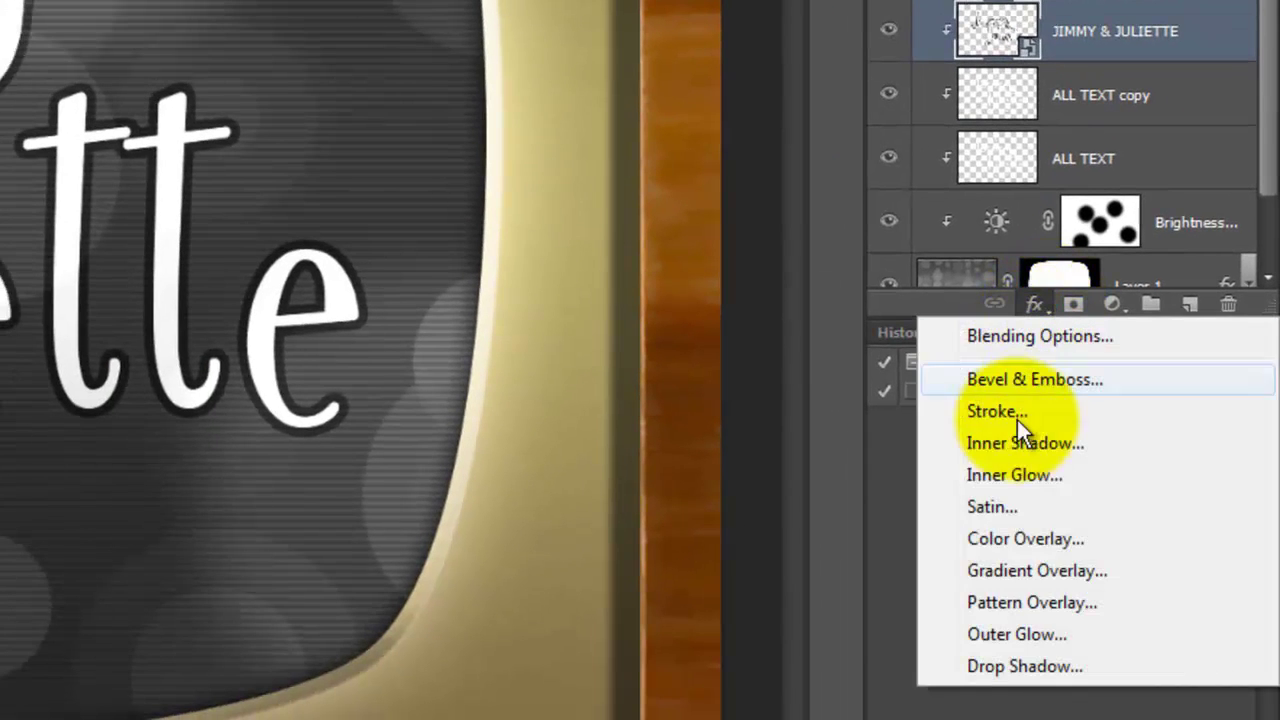
left_click(1007, 669)
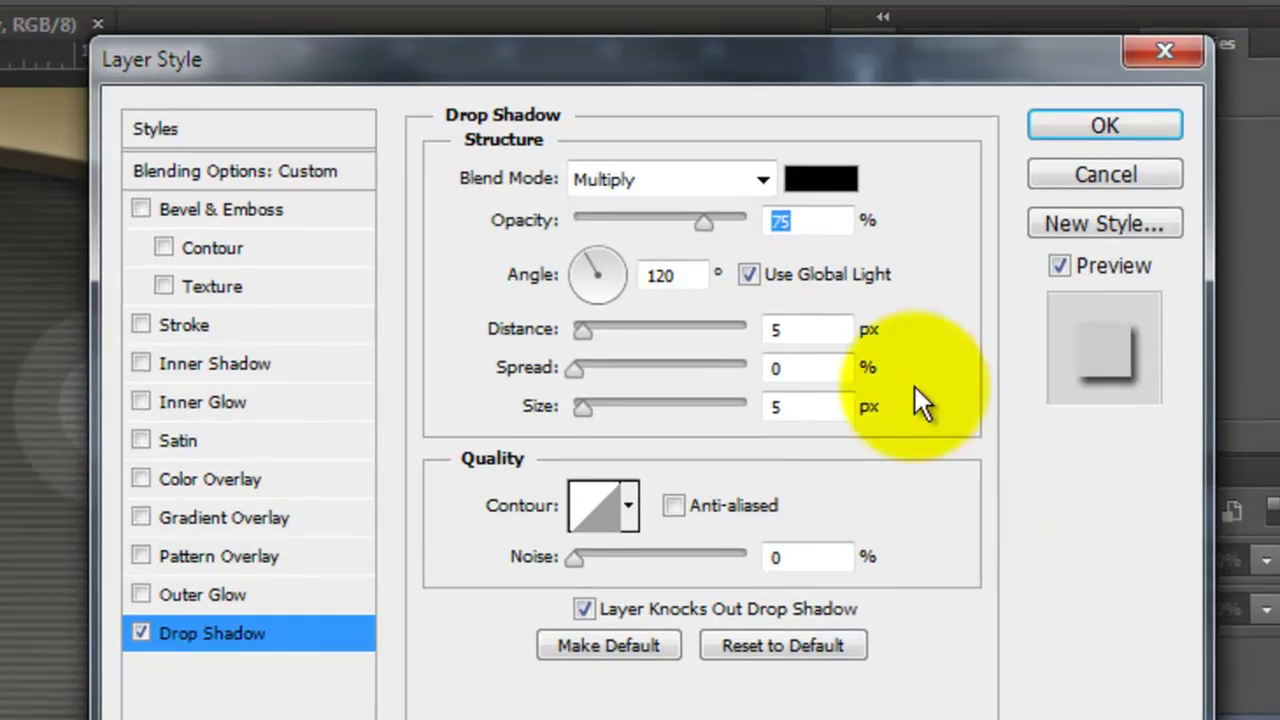
double_click(790, 214)
type("30")
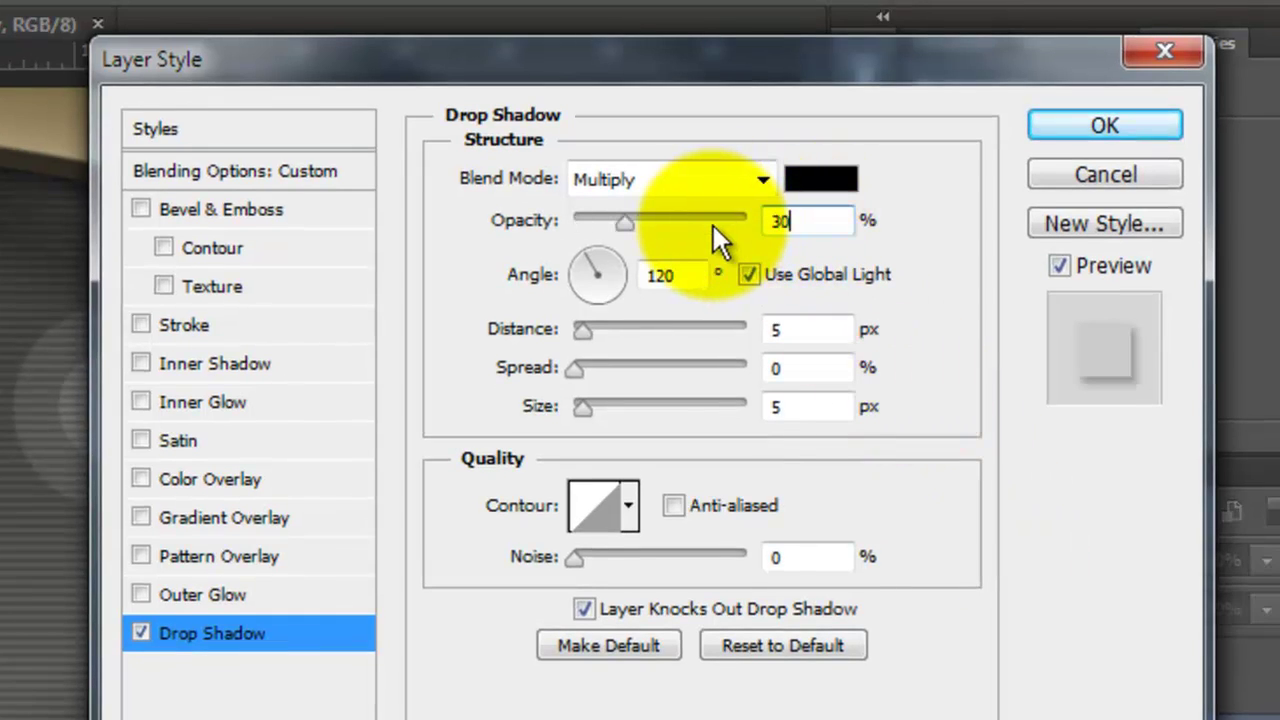
double_click(797, 323)
type("20")
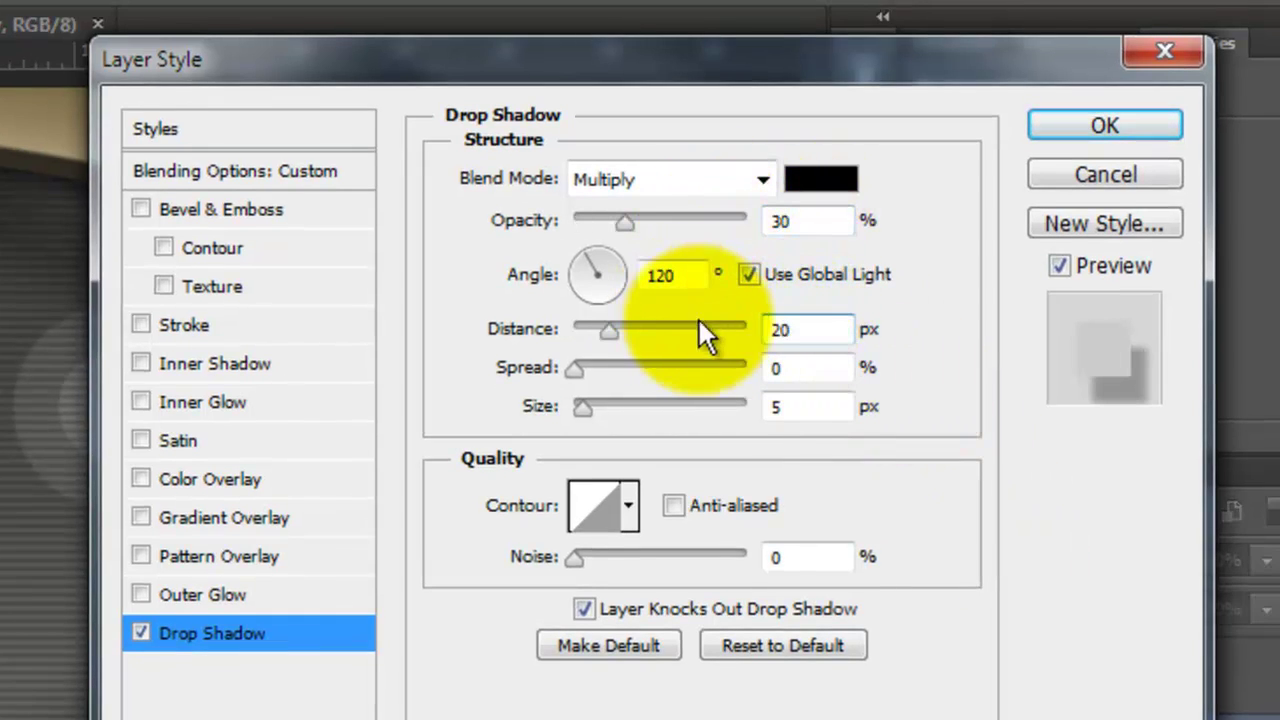
double_click(794, 406)
type("10")
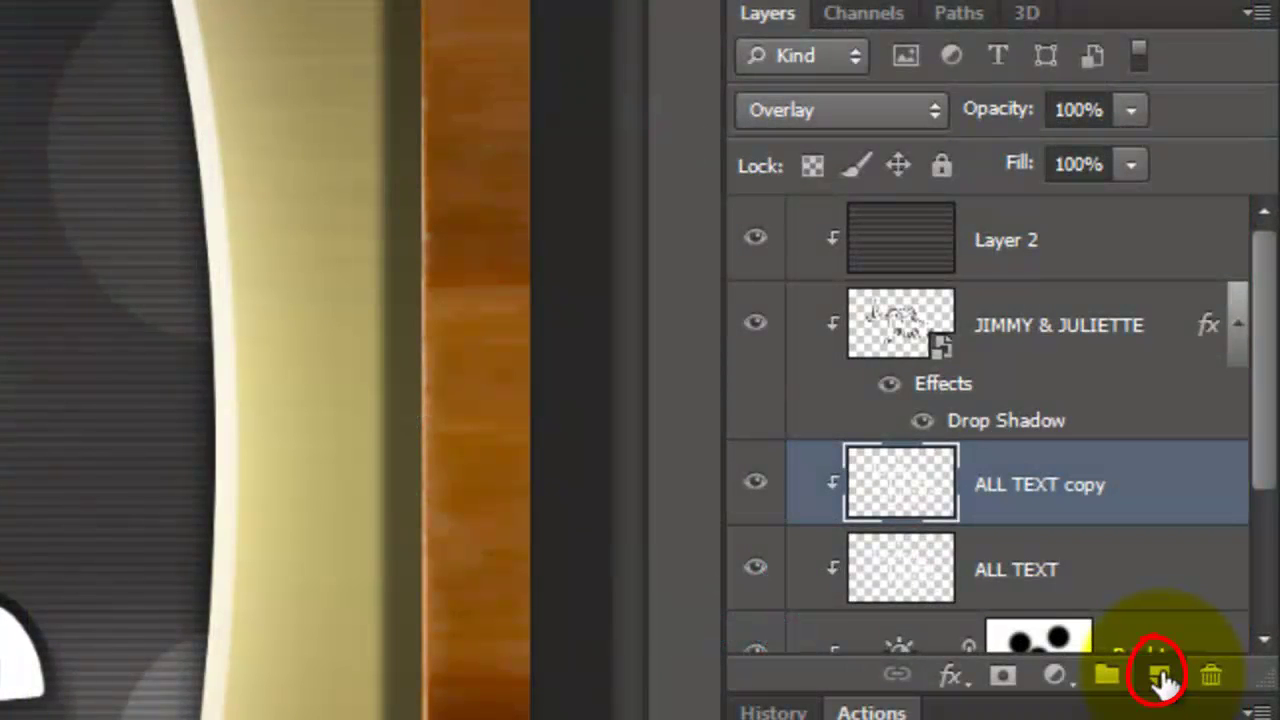
Add a new layer, delete ALL TEXT copy, and name the new layer 'No J&J'.
left_click(1160, 677)
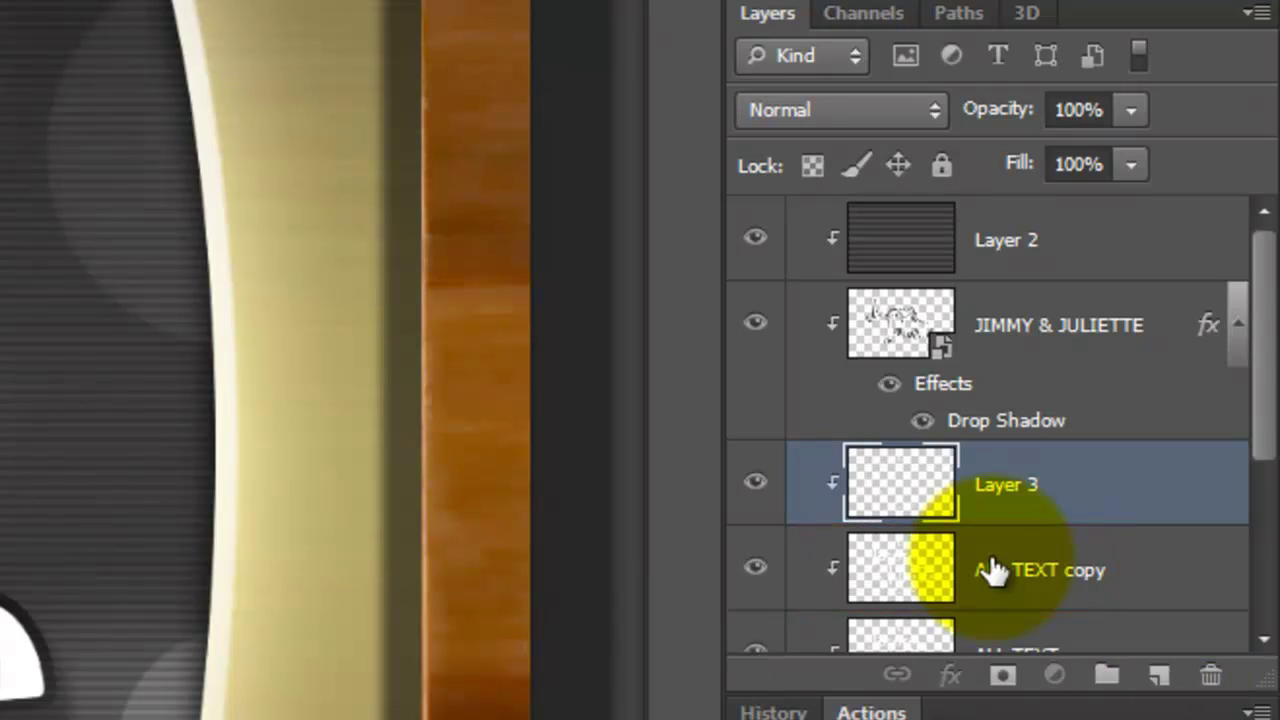
left_click_drag(993, 570, 1215, 673)
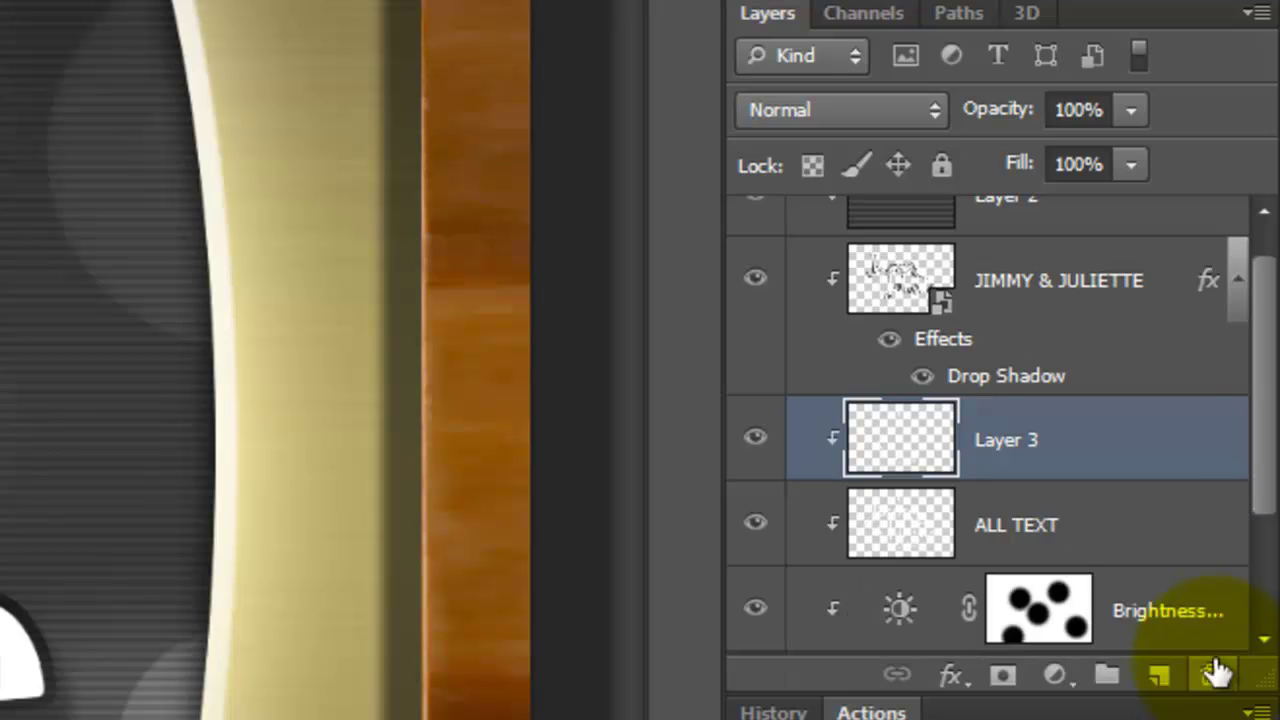
double_click(1005, 445)
type("No J&J")
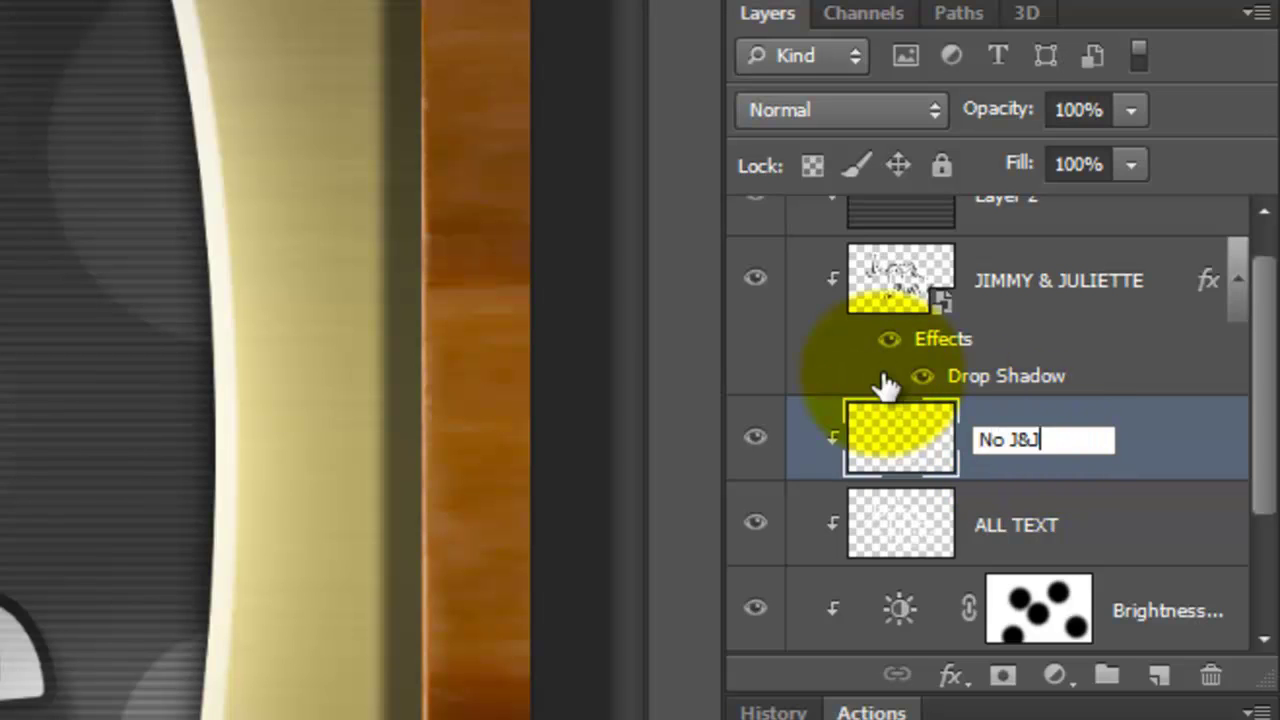
key("Return")
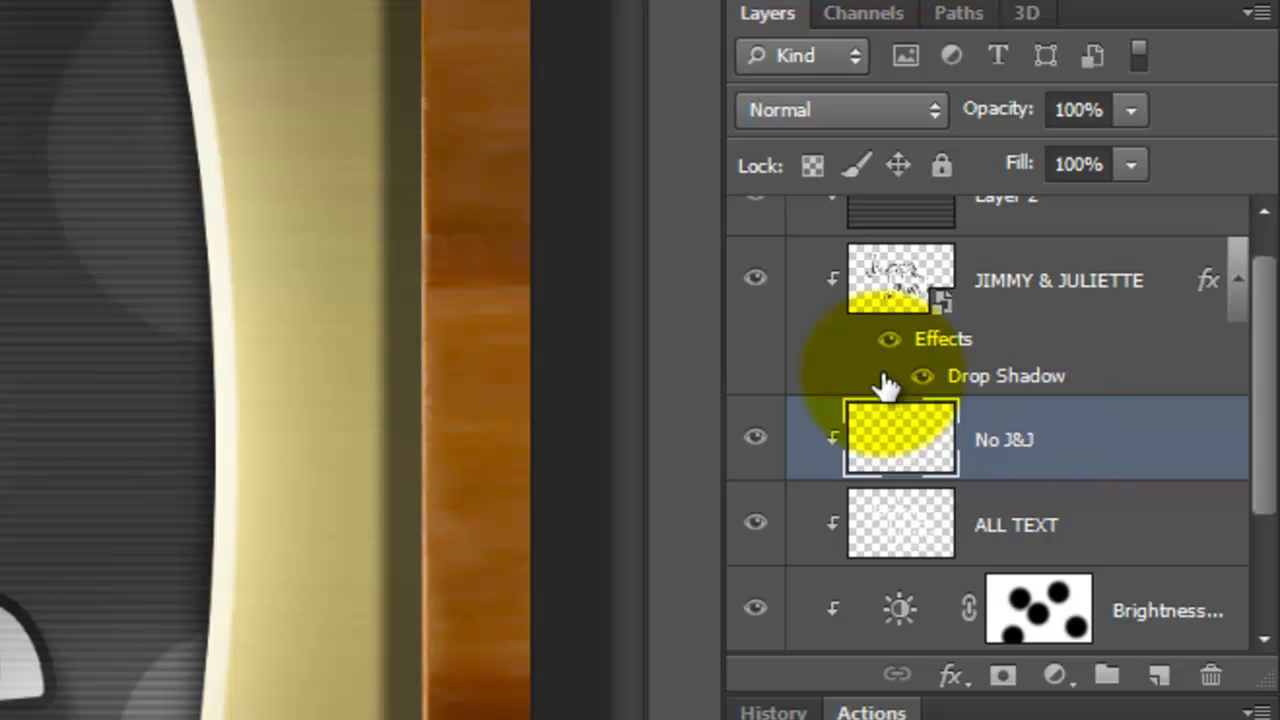
Set No J&J to Overlay and add a drop shadow at 40% opacity, 10 px distance, 5 px size.
left_click(925, 108)
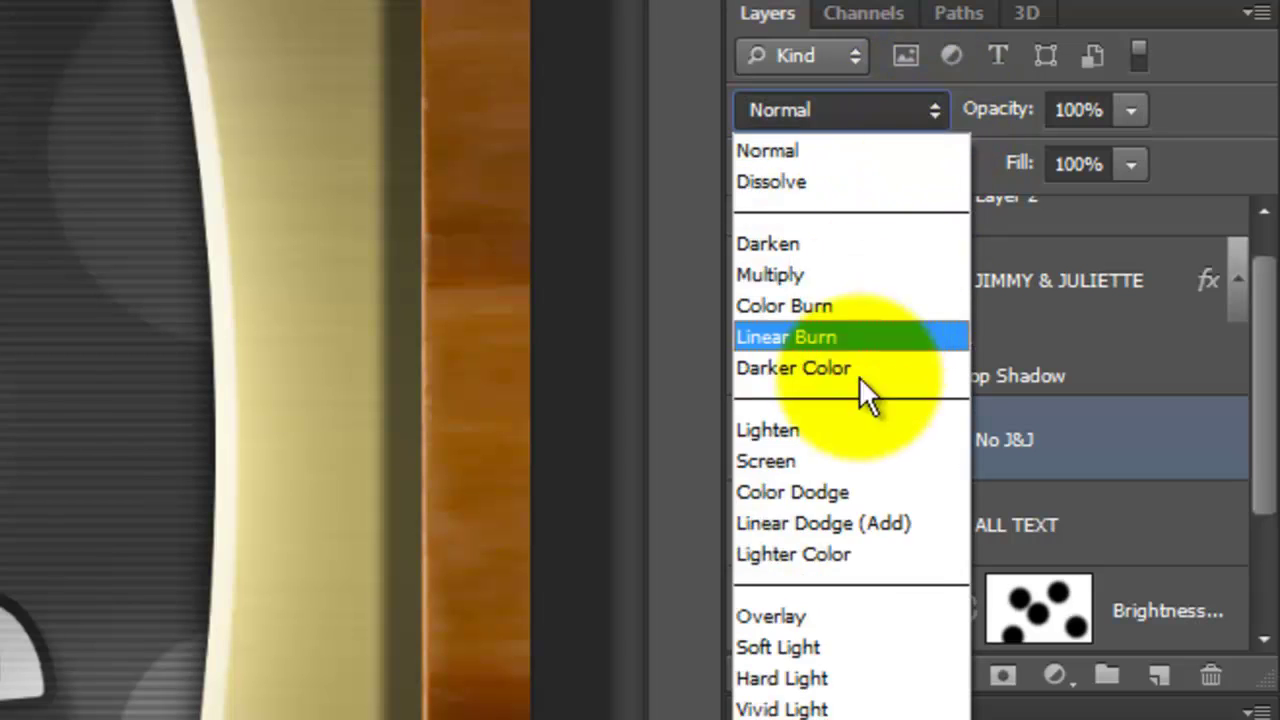
left_click(816, 618)
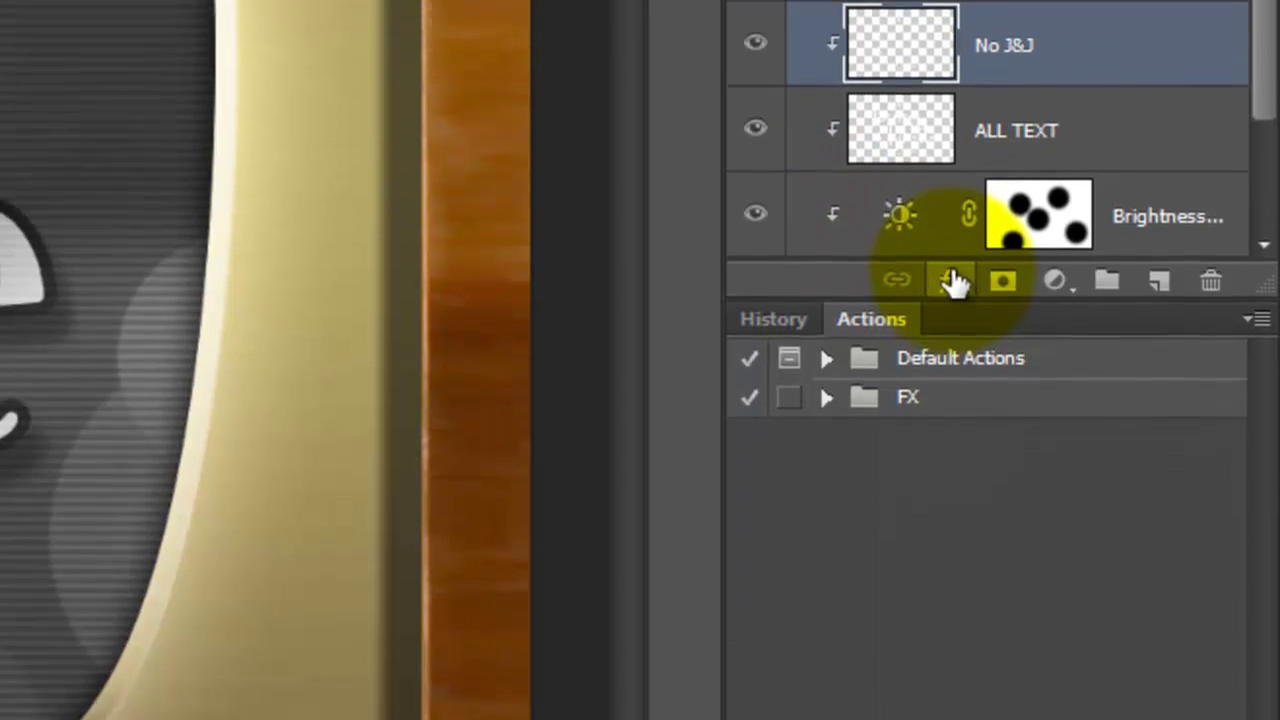
left_click(952, 281)
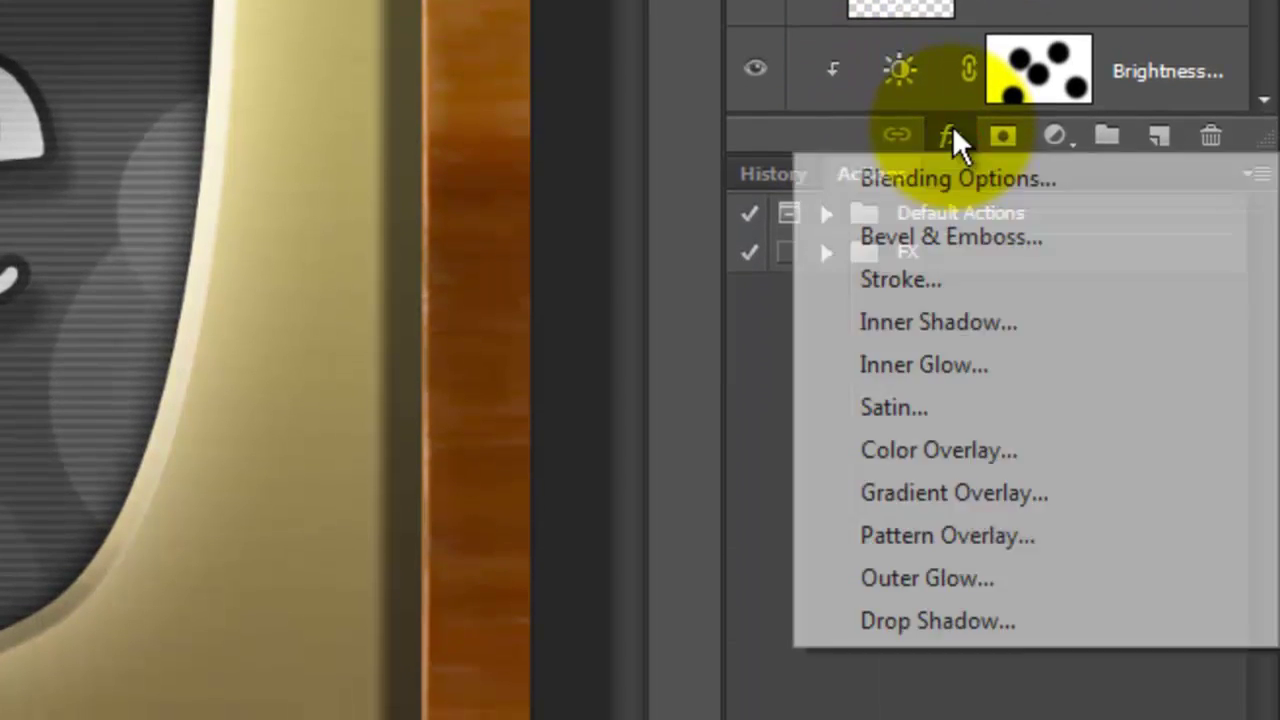
left_click(948, 620)
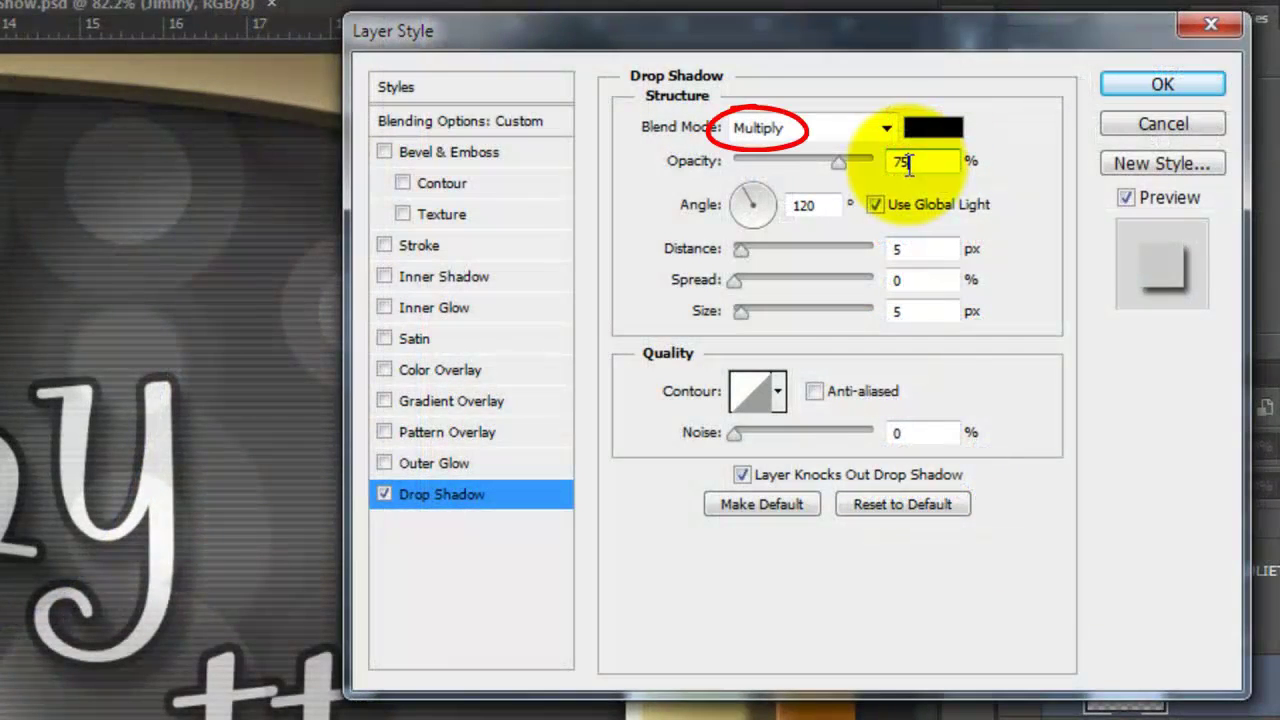
double_click(905, 162)
type("40")
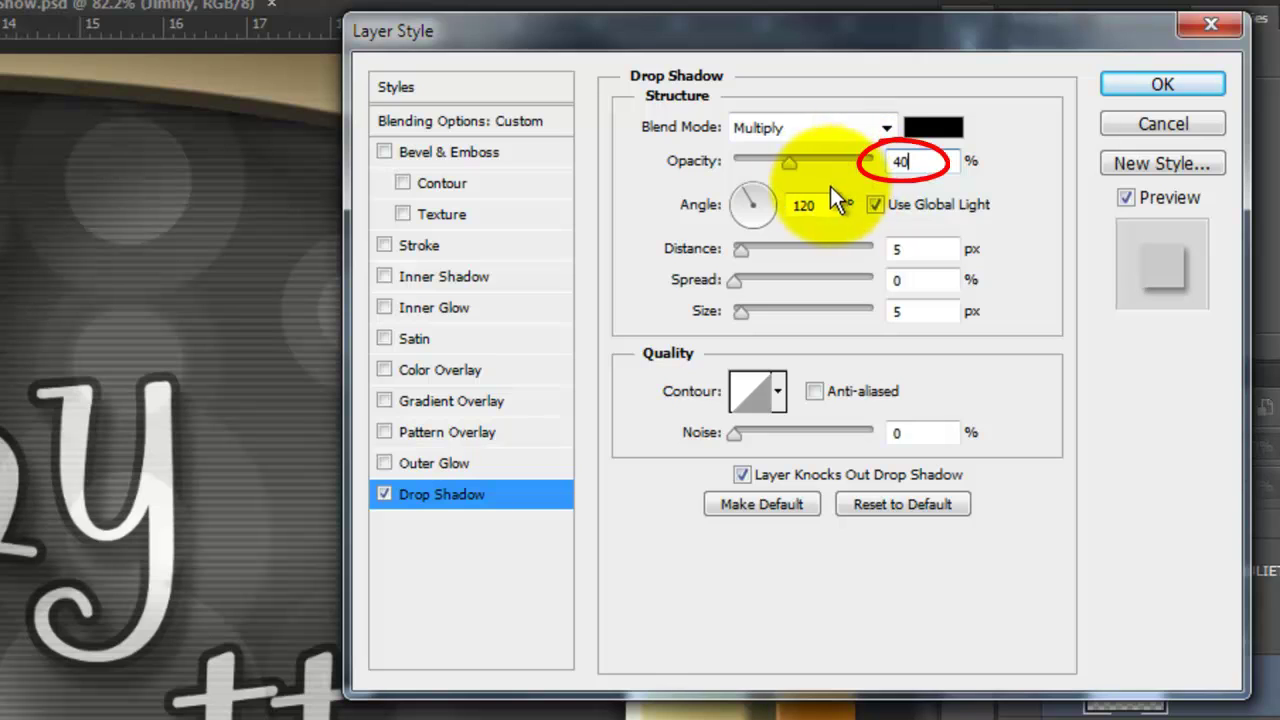
double_click(890, 249)
type("10")
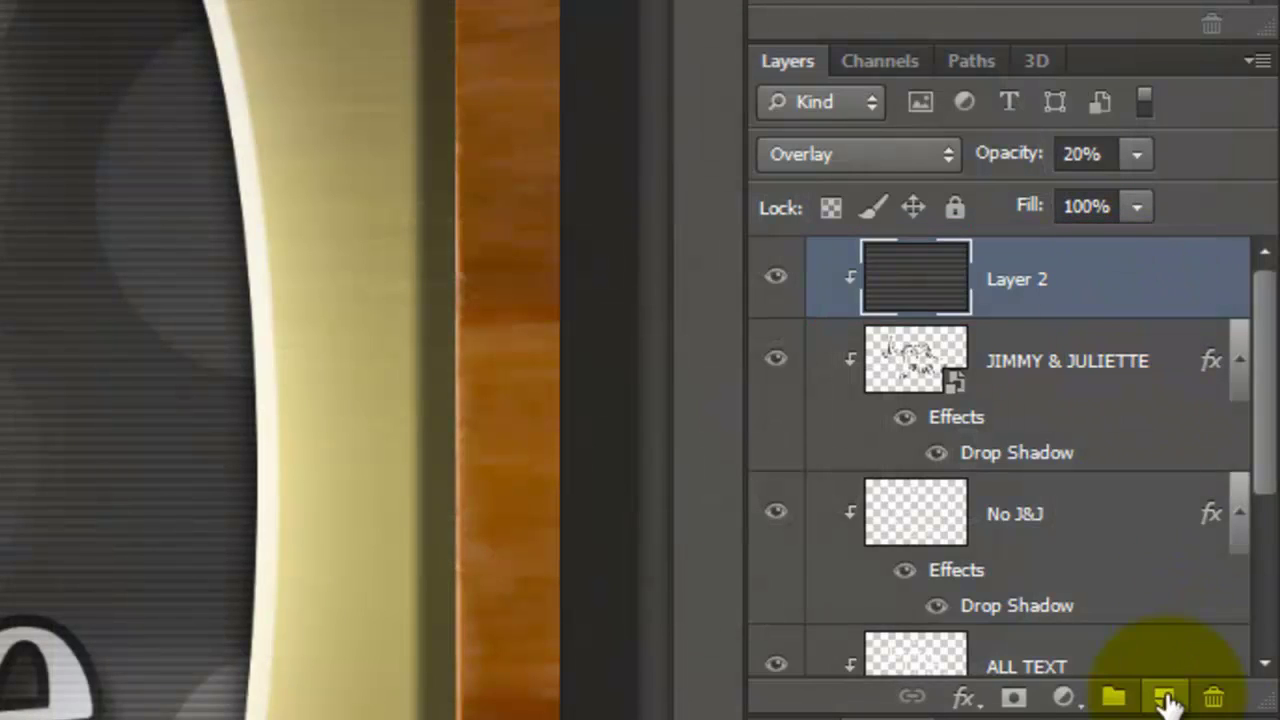
Merge all visible content into new Layer 3, then copy the TV screen area to Layer 4.
left_click(1165, 698)
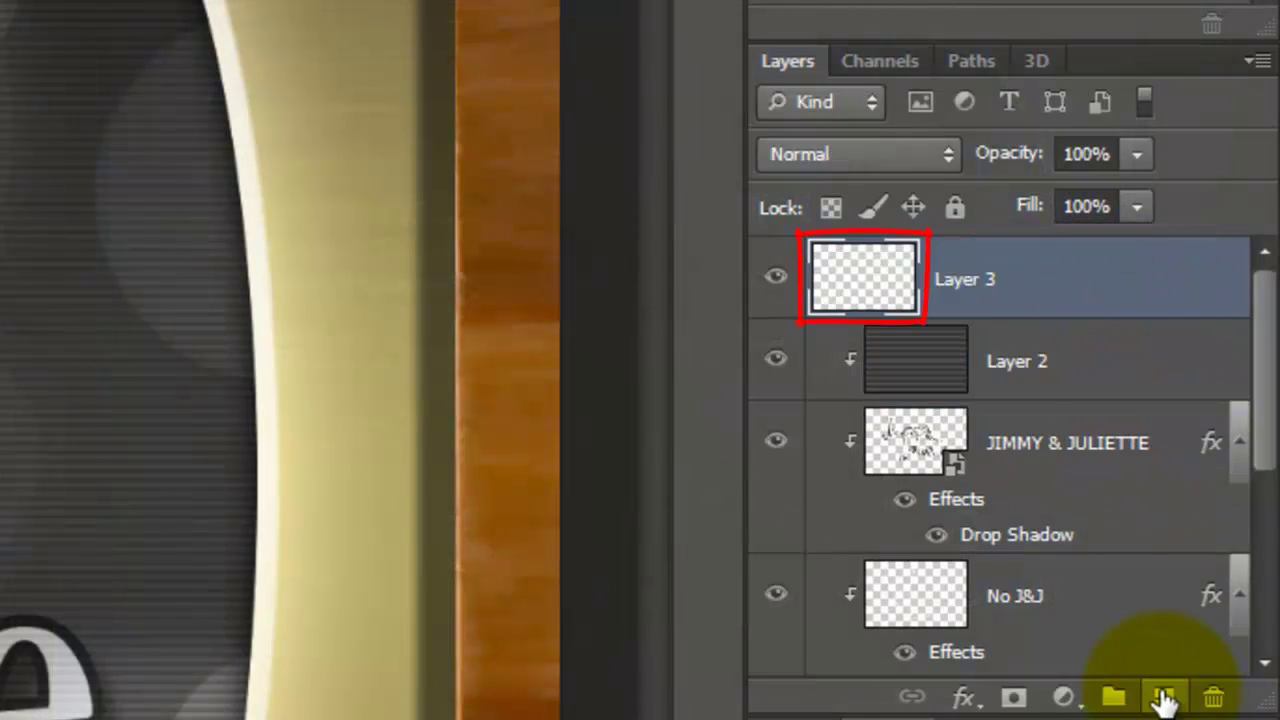
key("ctrl+shift+alt+e")
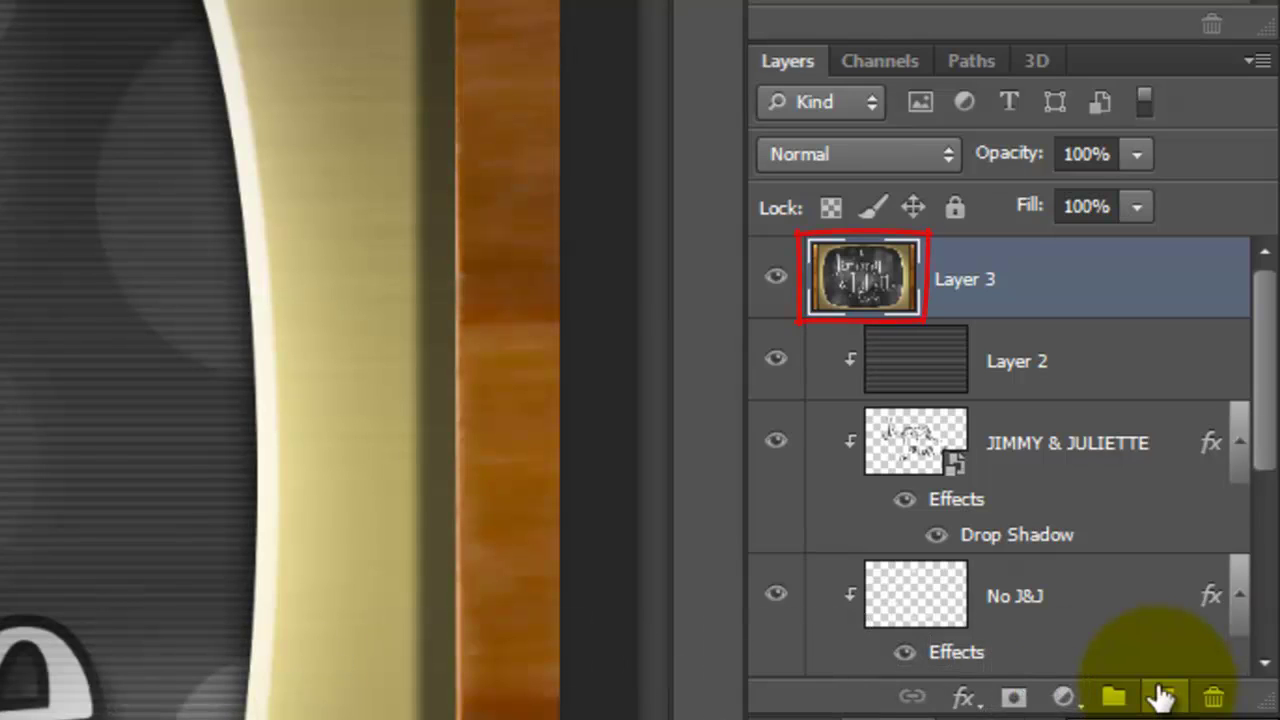
left_click_drag(1262, 350, 1246, 531)
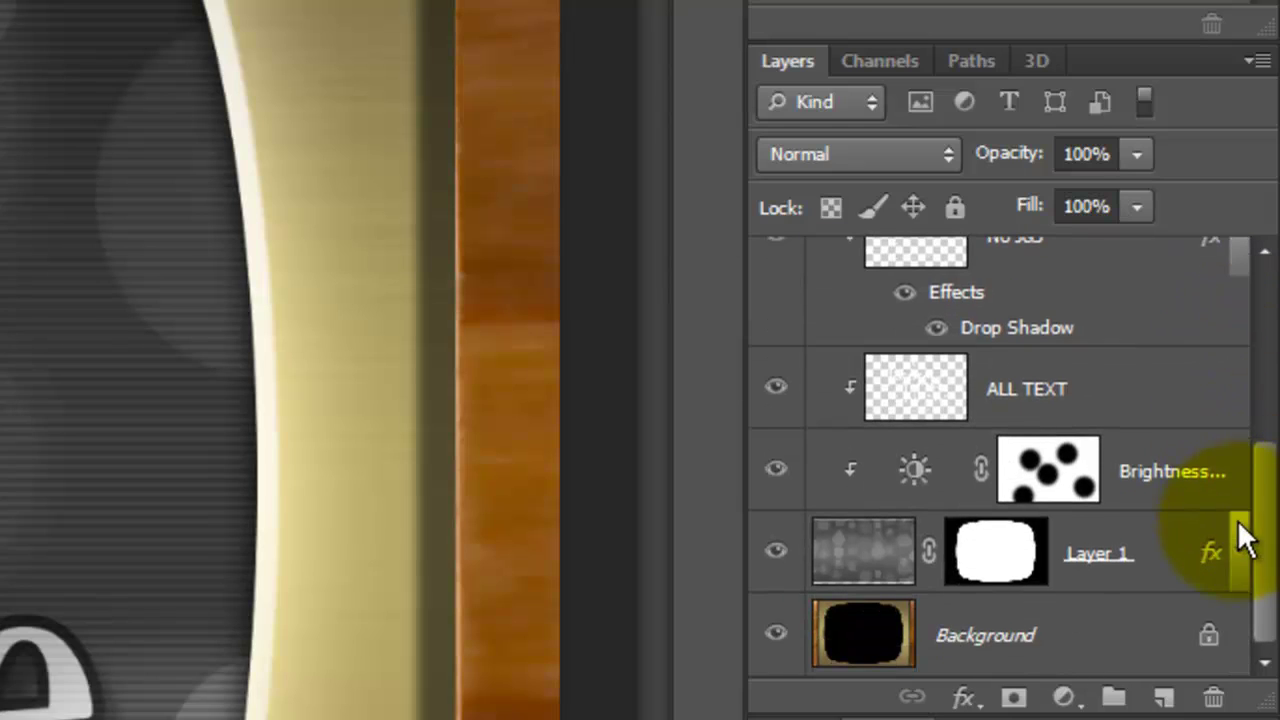
left_click(1012, 556, "ctrl")
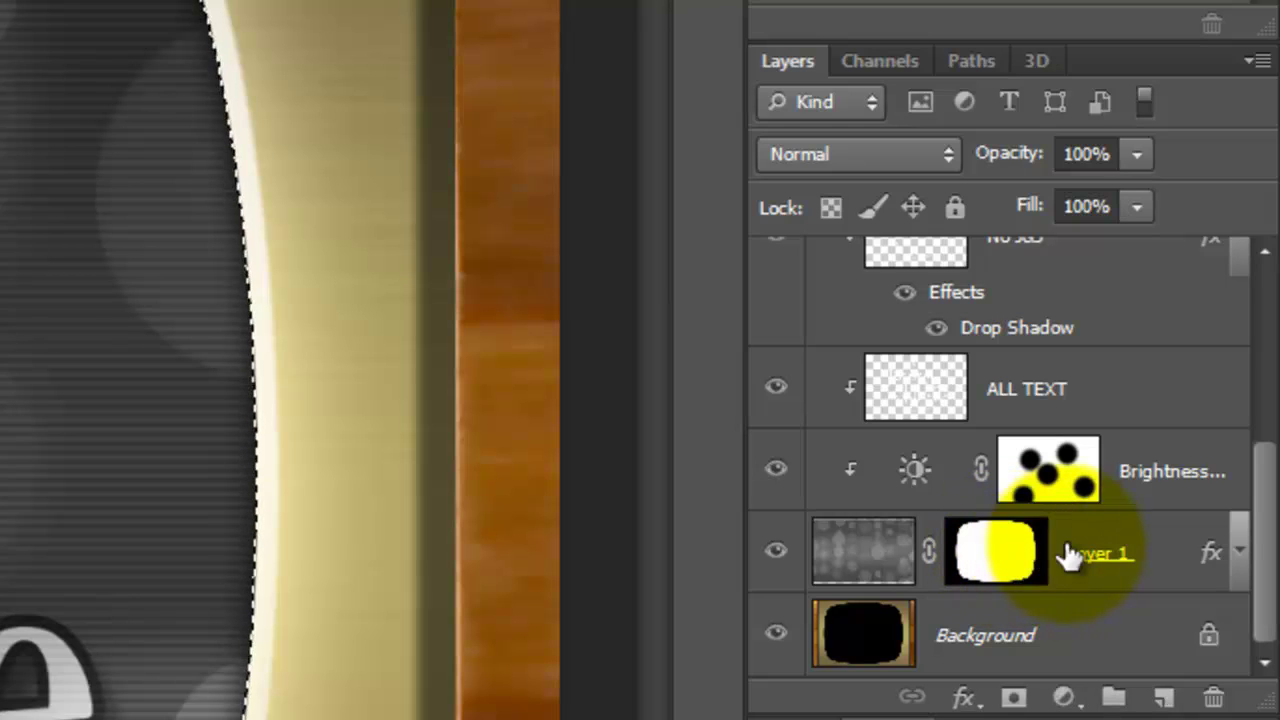
left_click_drag(1243, 543, 1243, 262)
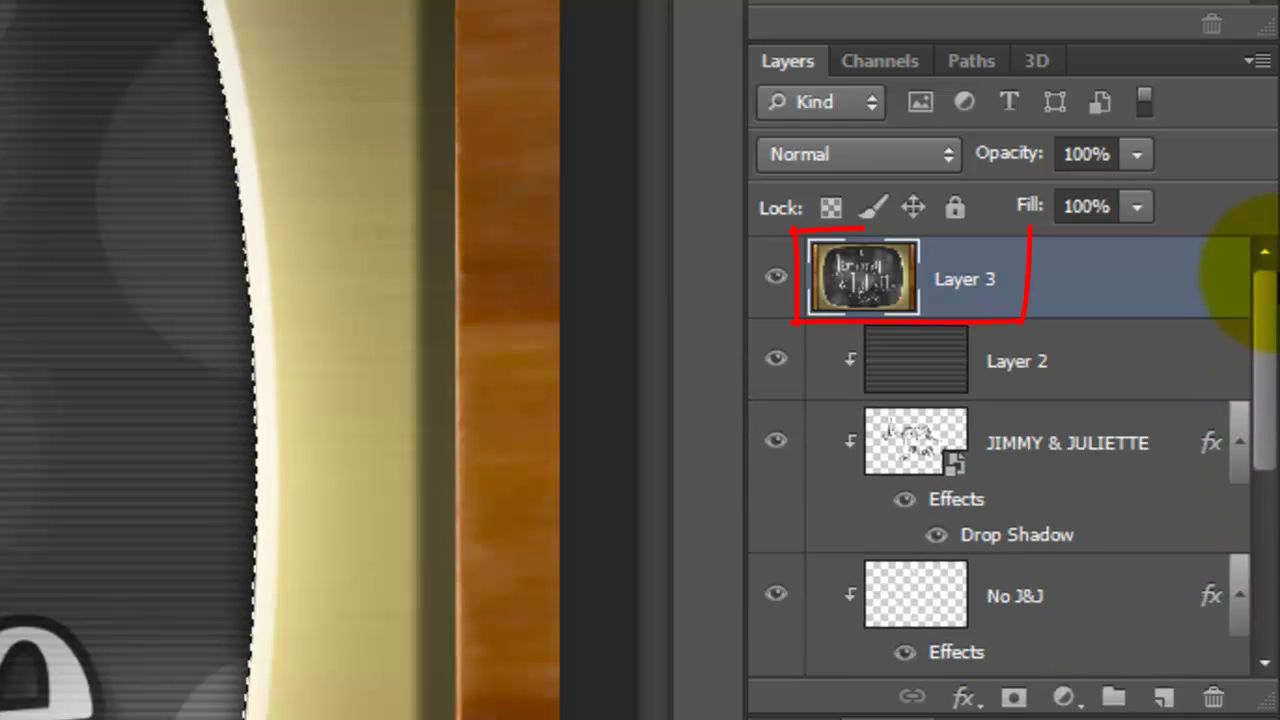
key("ctrl+j")
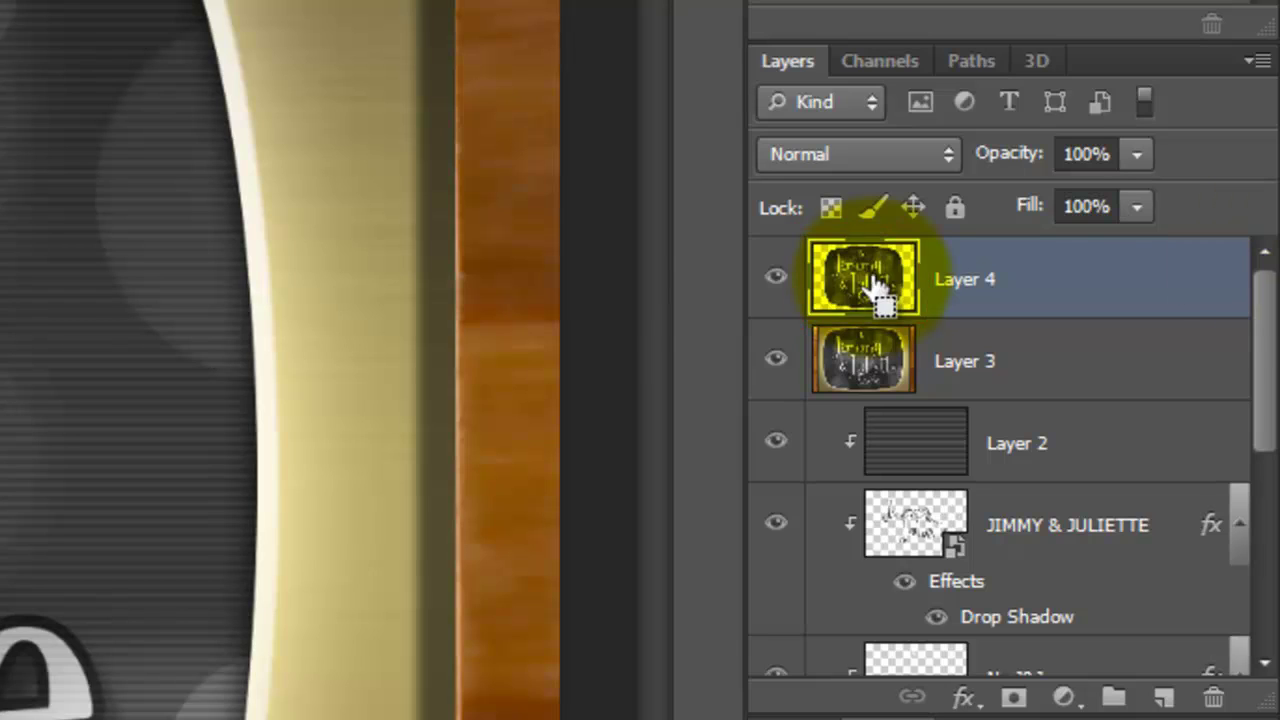
Mask Layer 4 to its own screen shape and unlink the mask from the image.
key("ctrl")
left_click(868, 285, "ctrl")
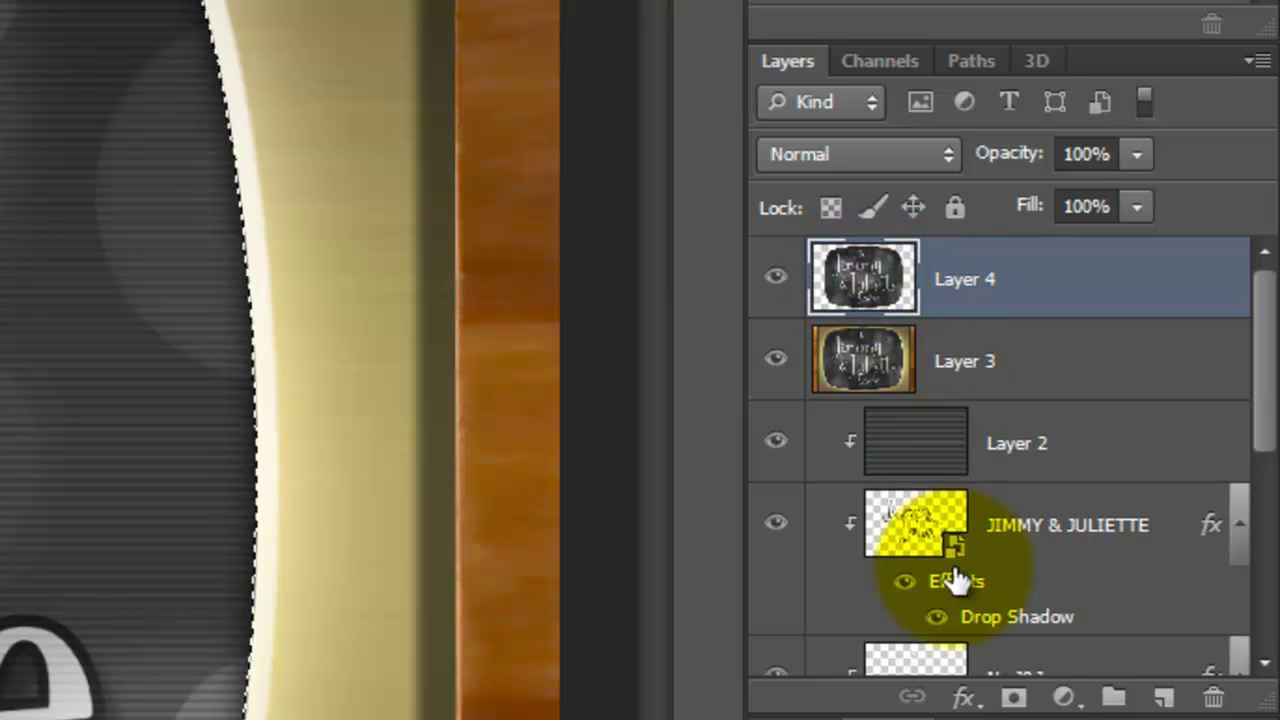
left_click(1014, 697)
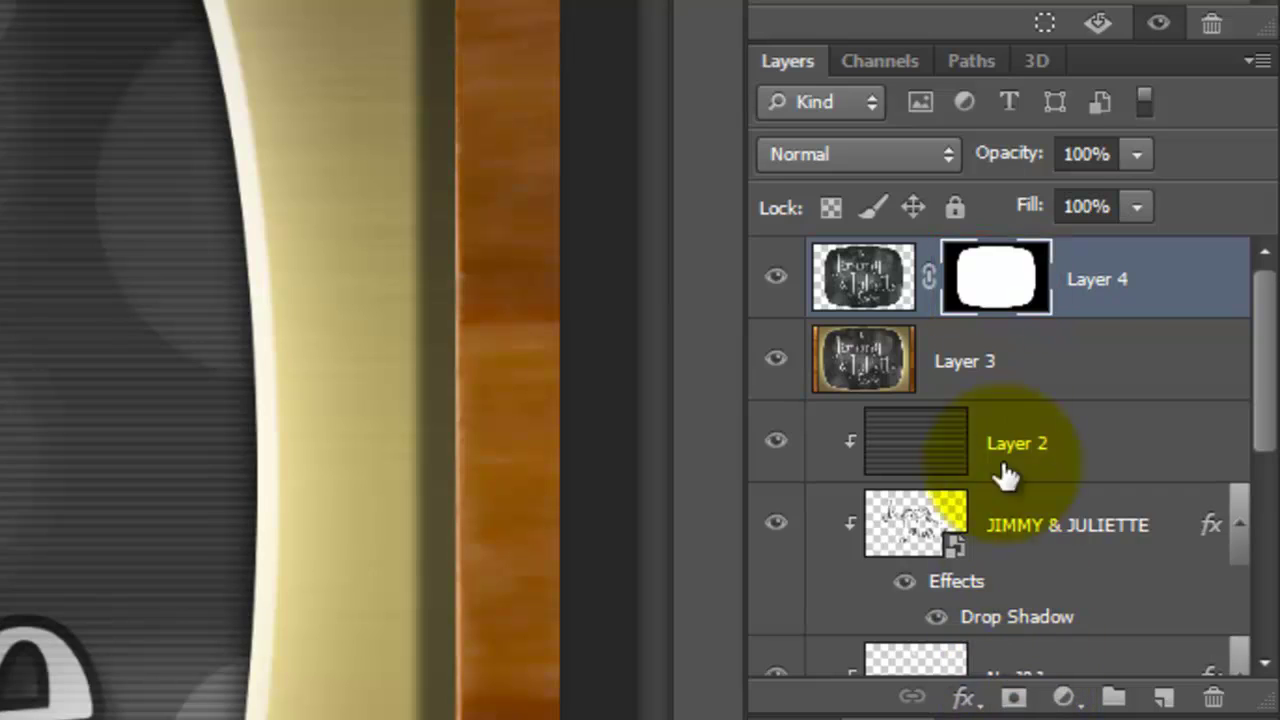
left_click(928, 288)
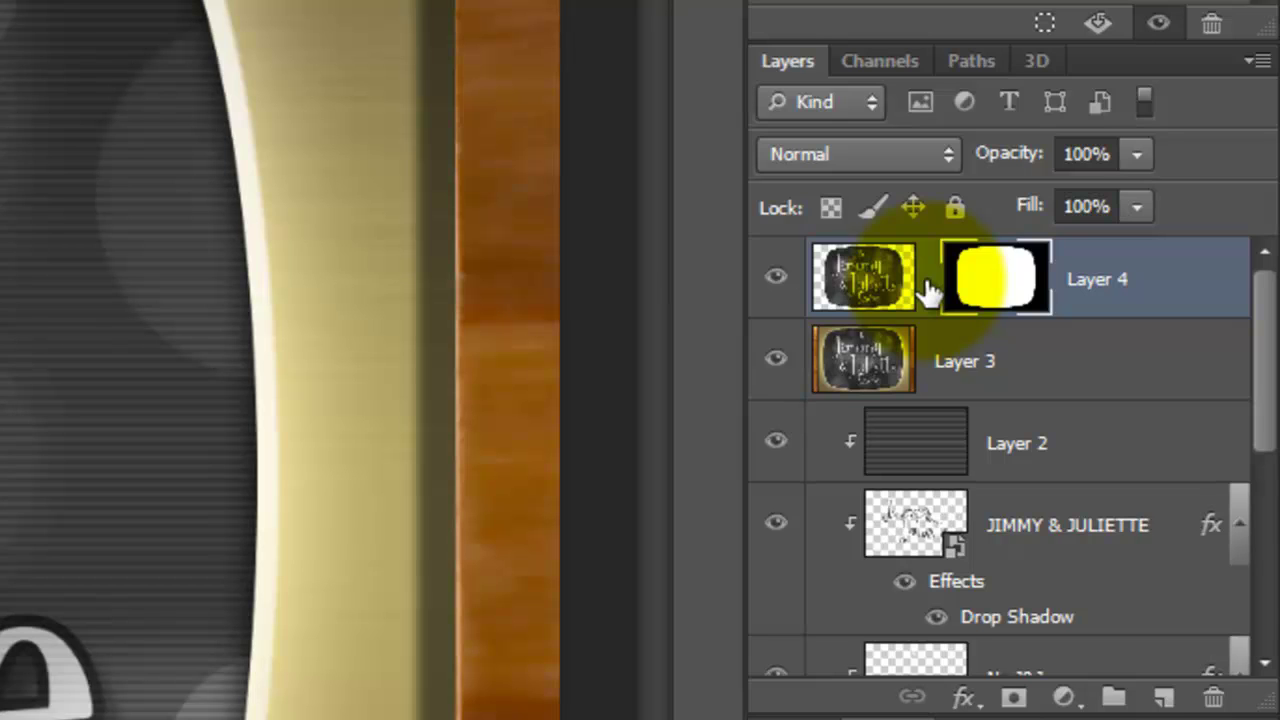
Apply a 1.5 pixel Gaussian Blur to Layer 4's image.
left_click(858, 280)
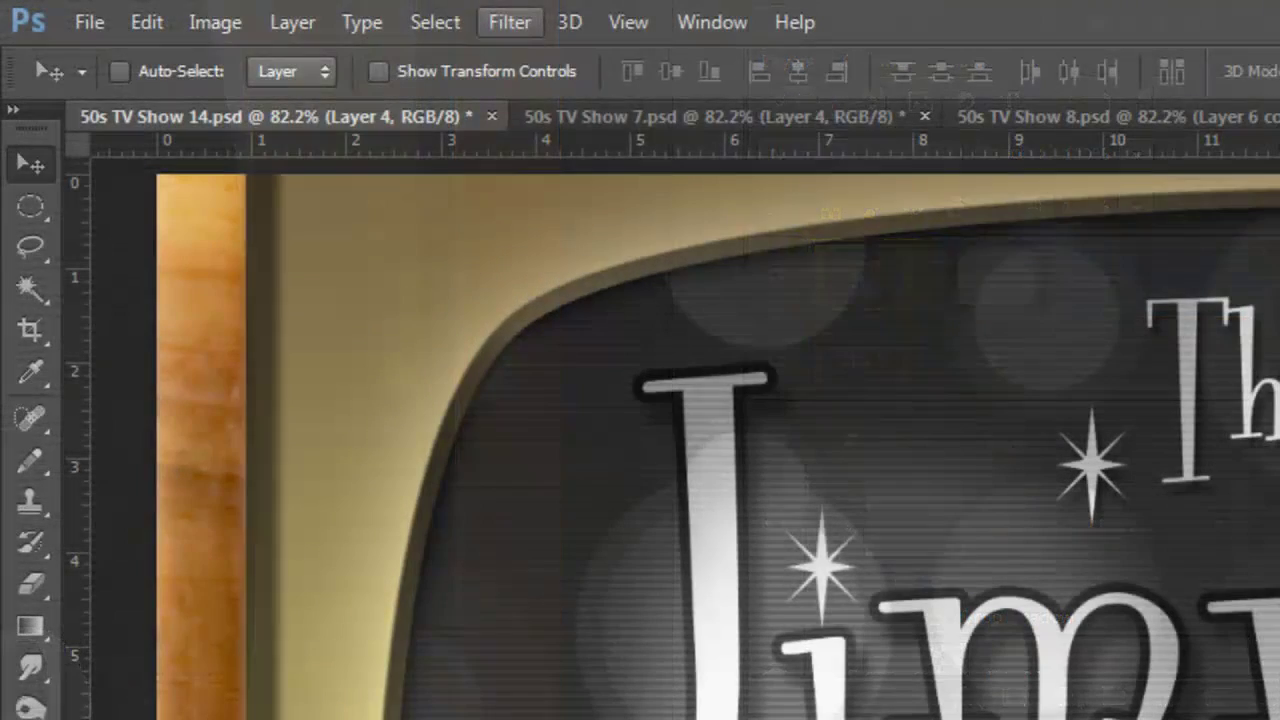
left_click(509, 22)
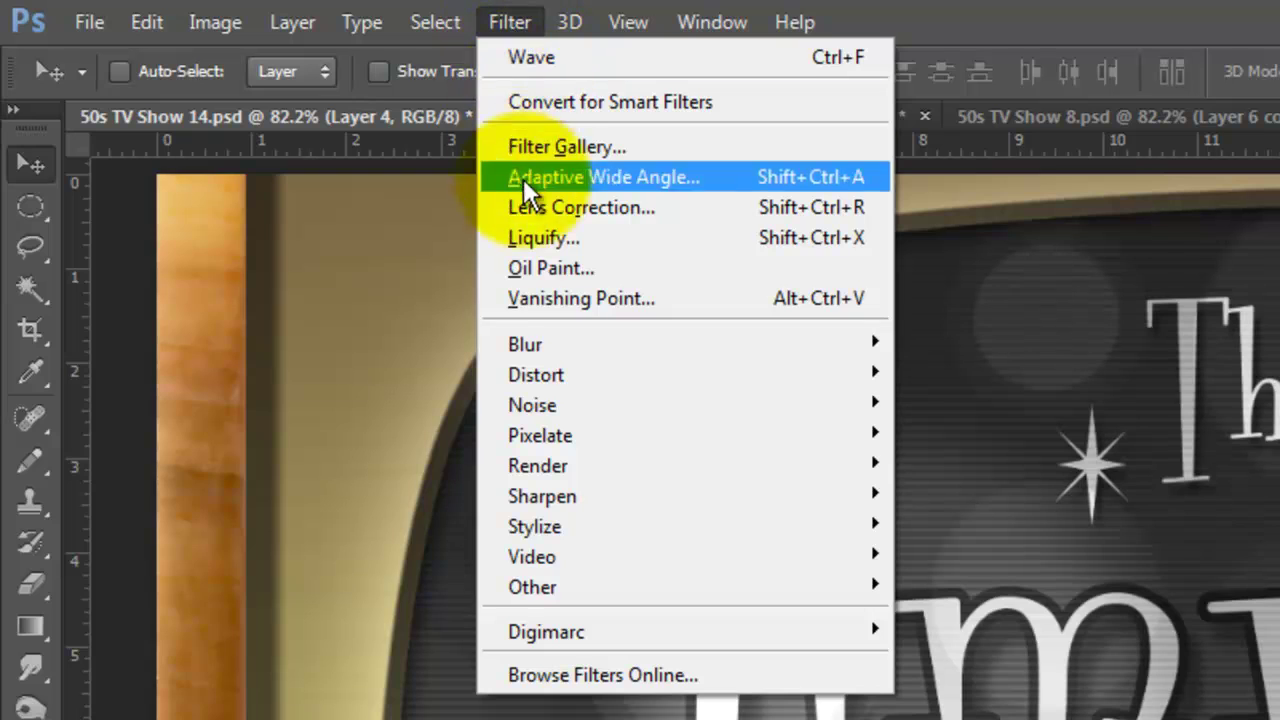
mouse_move(545, 337)
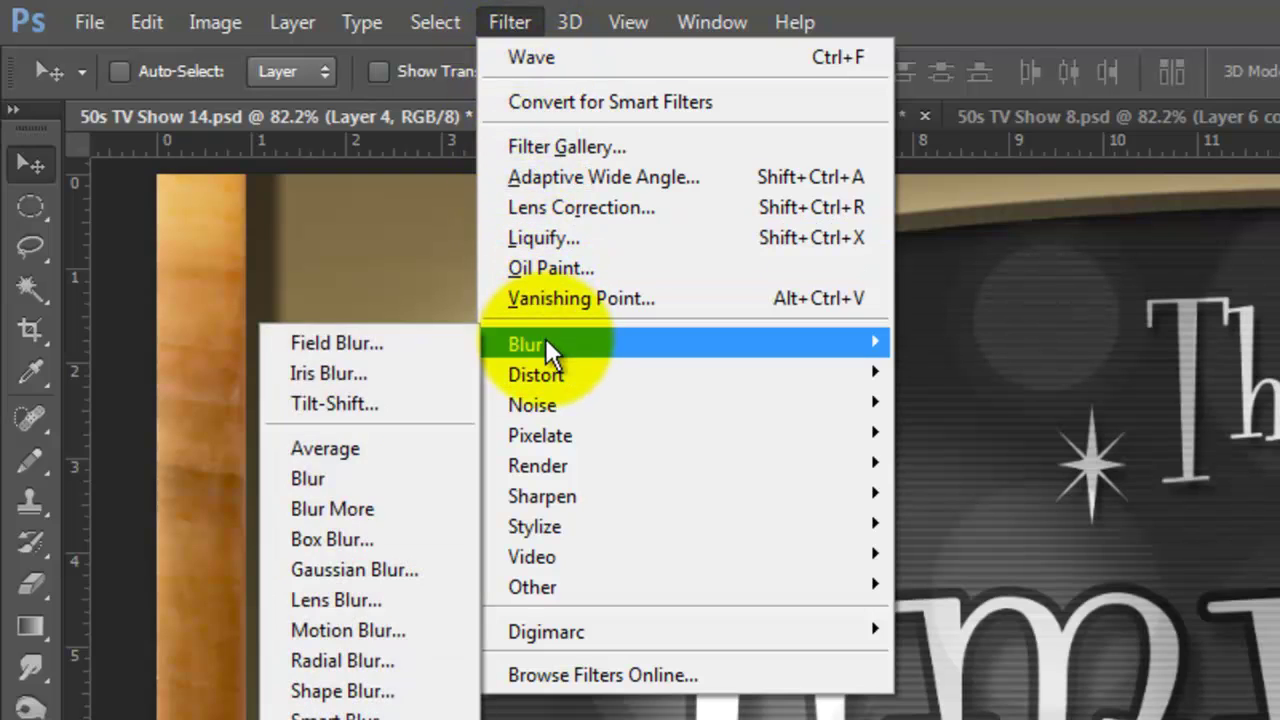
left_click(363, 561)
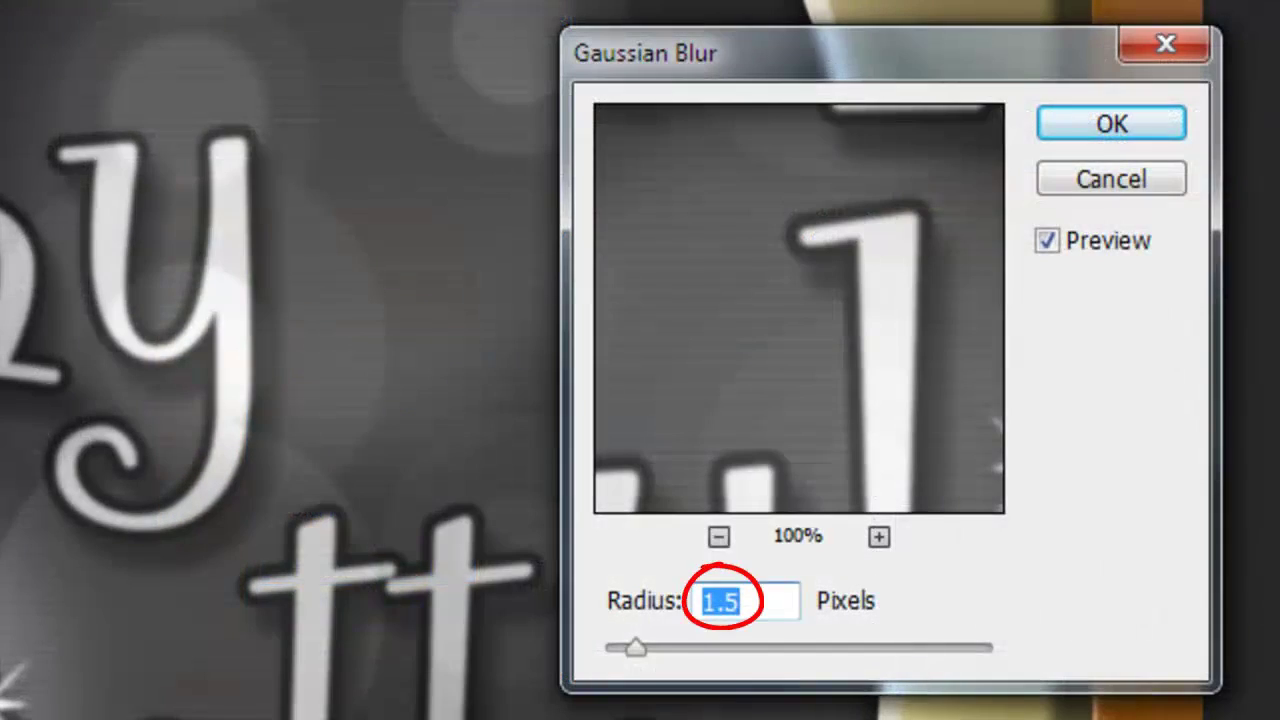
left_click(1111, 123)
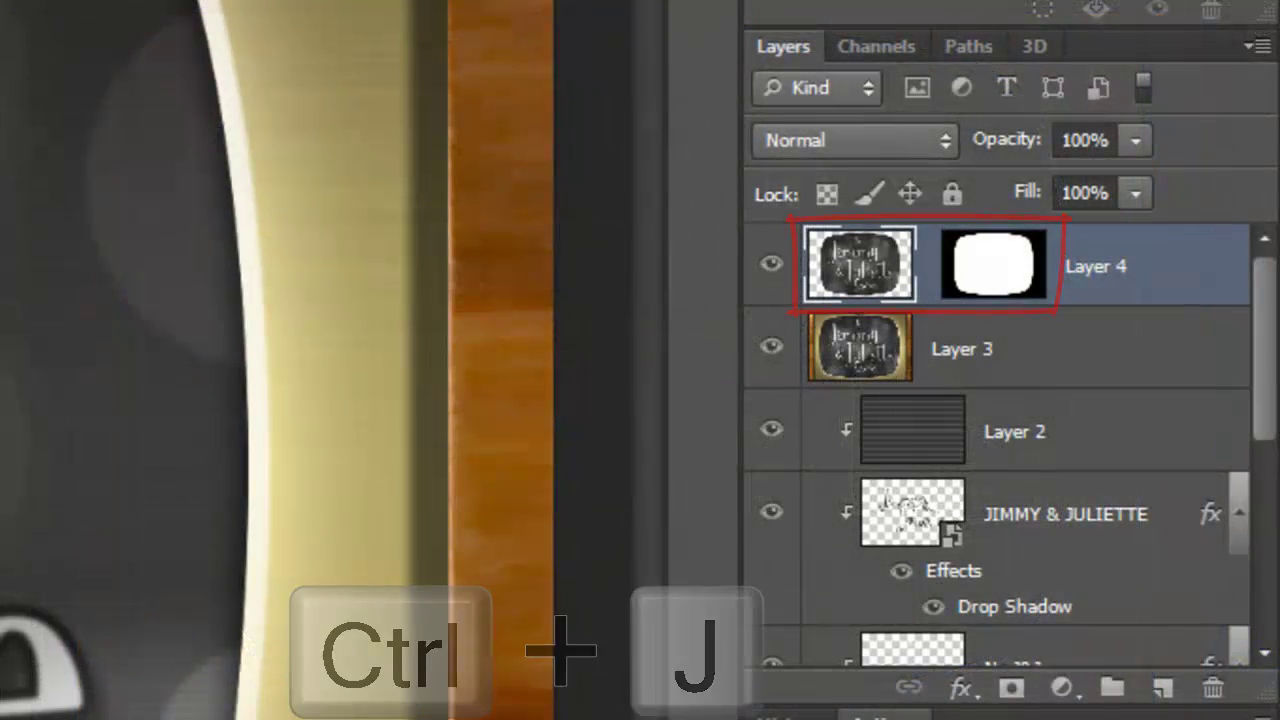
Duplicate Layer 4, set the copy to 10% opacity, and apply a Wave distortion.
key("ctrl+j")
left_click(1108, 140)
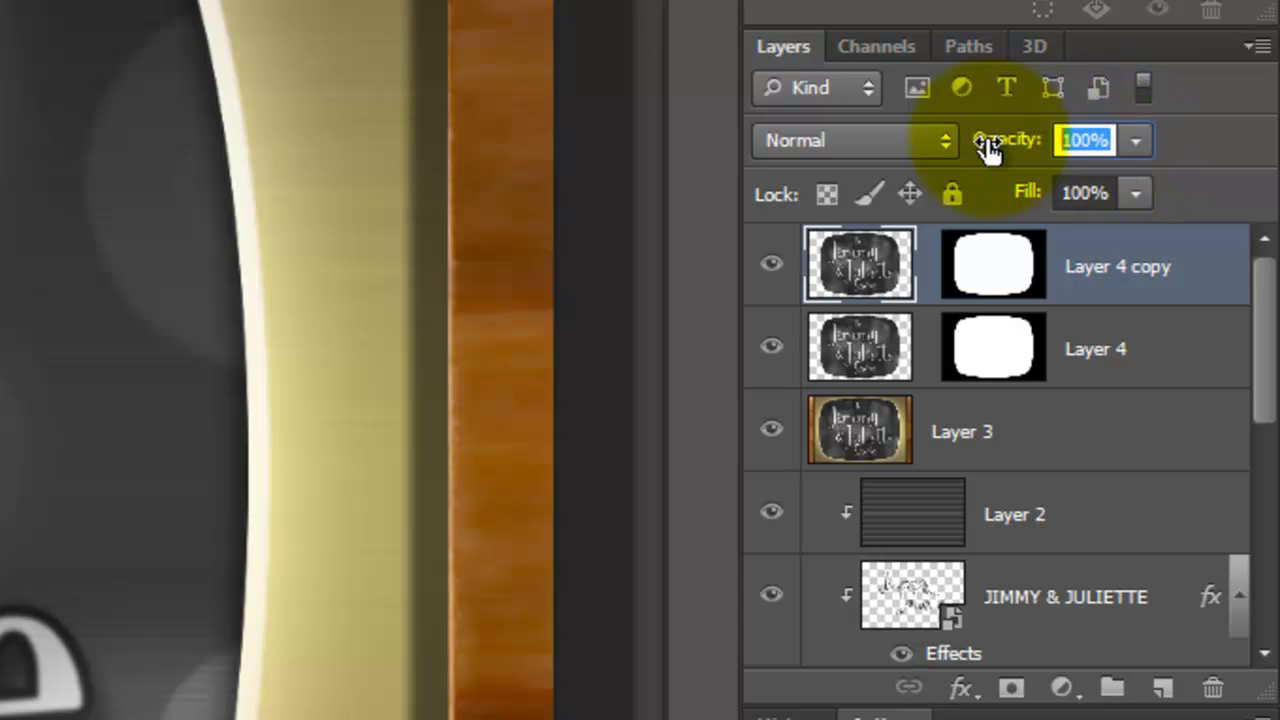
type("10")
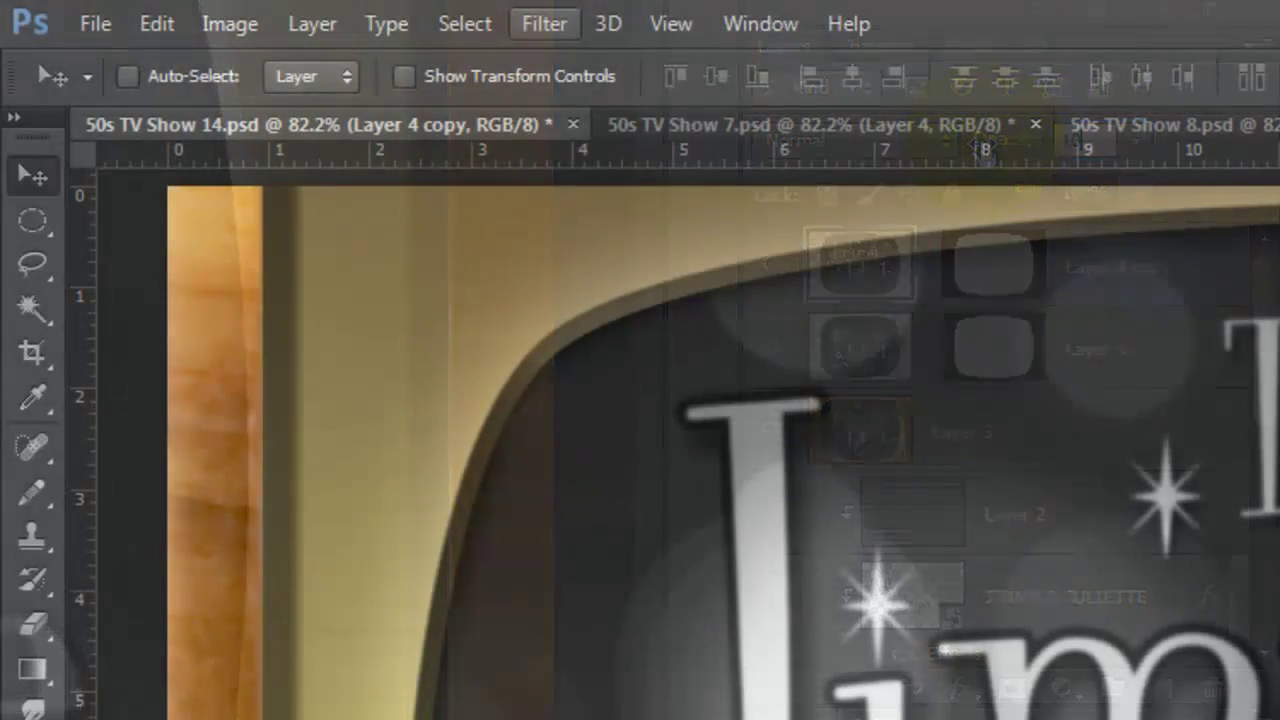
left_click(545, 24)
mouse_move(569, 401)
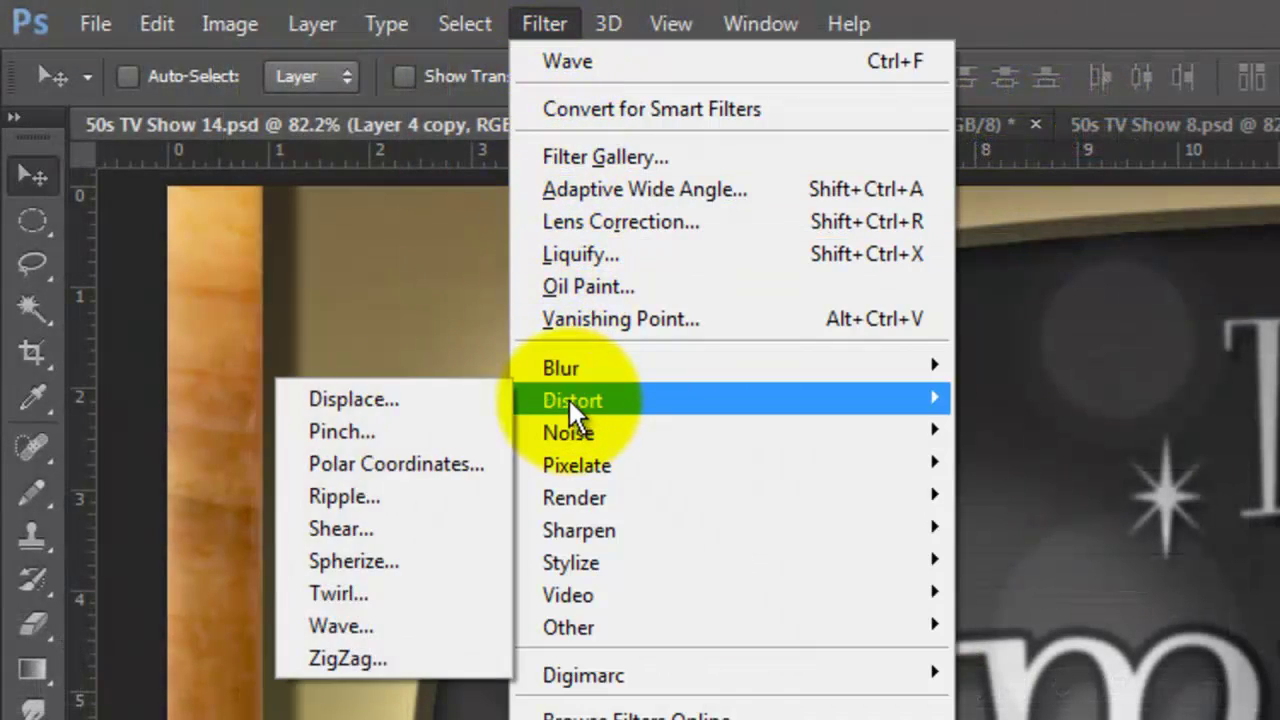
left_click(344, 615)
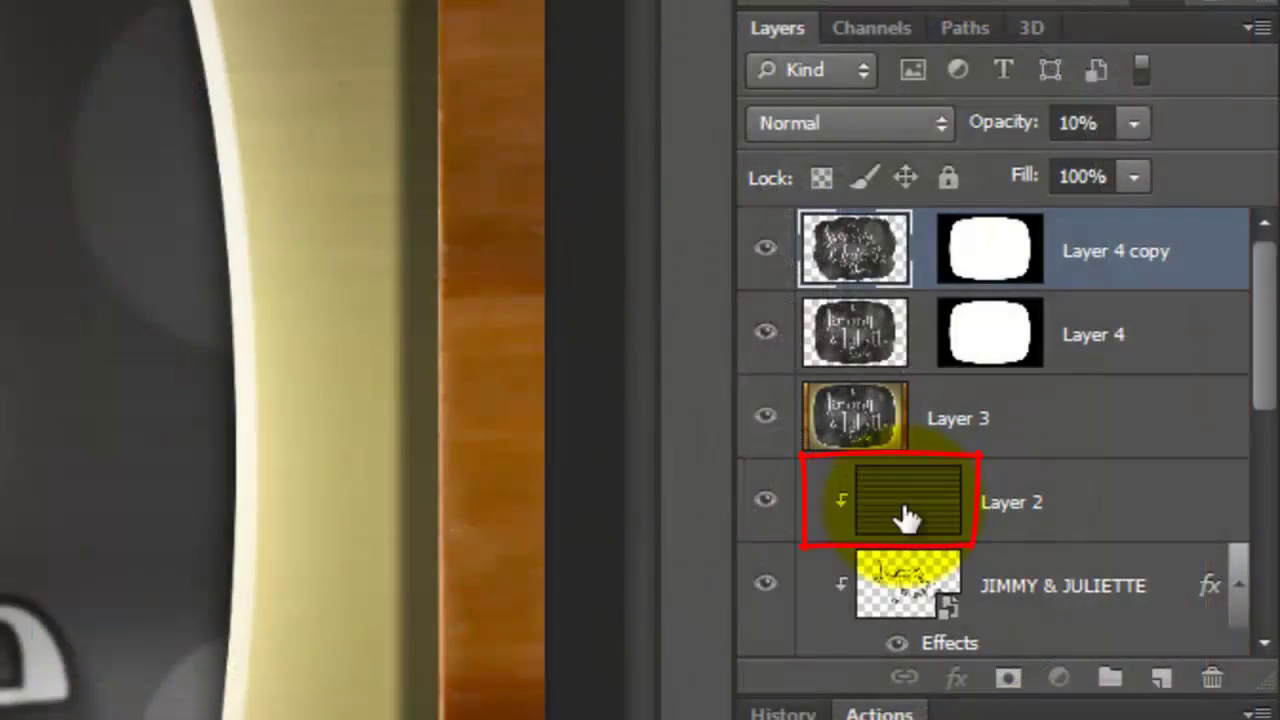
Move scanline Layer 2 to the top and mask it using Layer 4 copy's screen mask.
left_click_drag(904, 515, 924, 214)
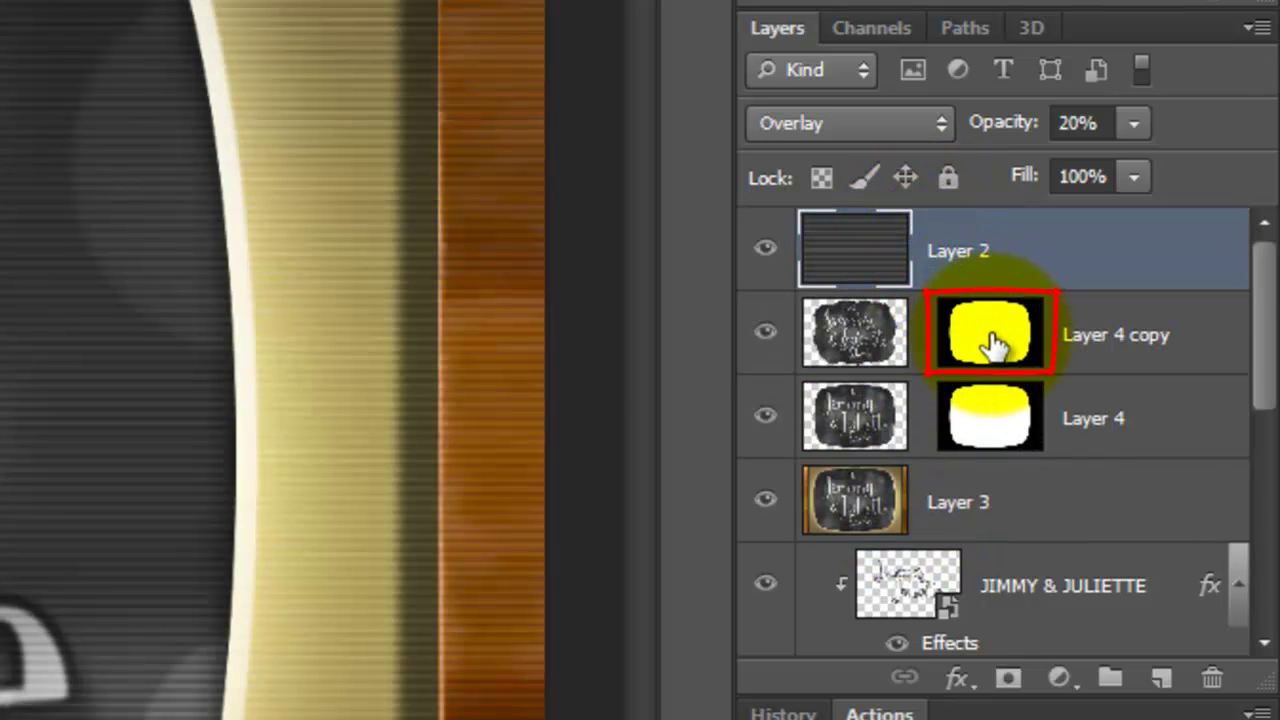
key("ctrl")
left_click(990, 340, "ctrl")
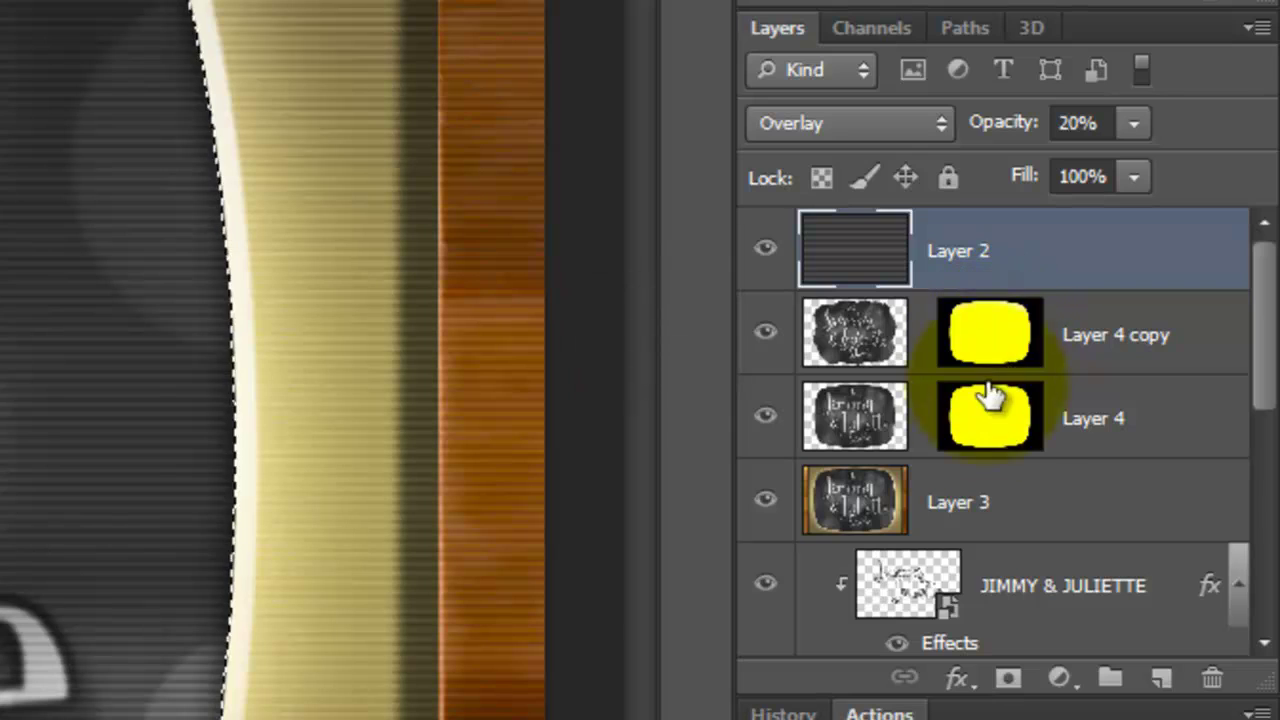
left_click(1007, 682)
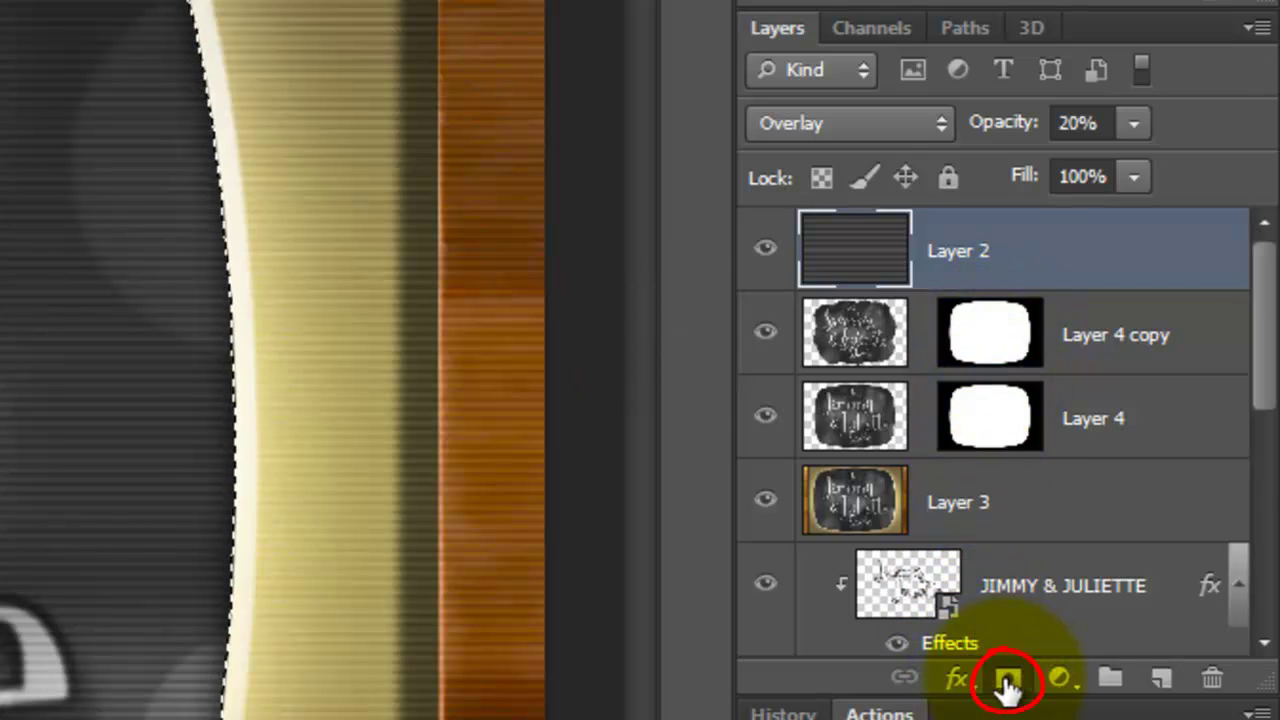